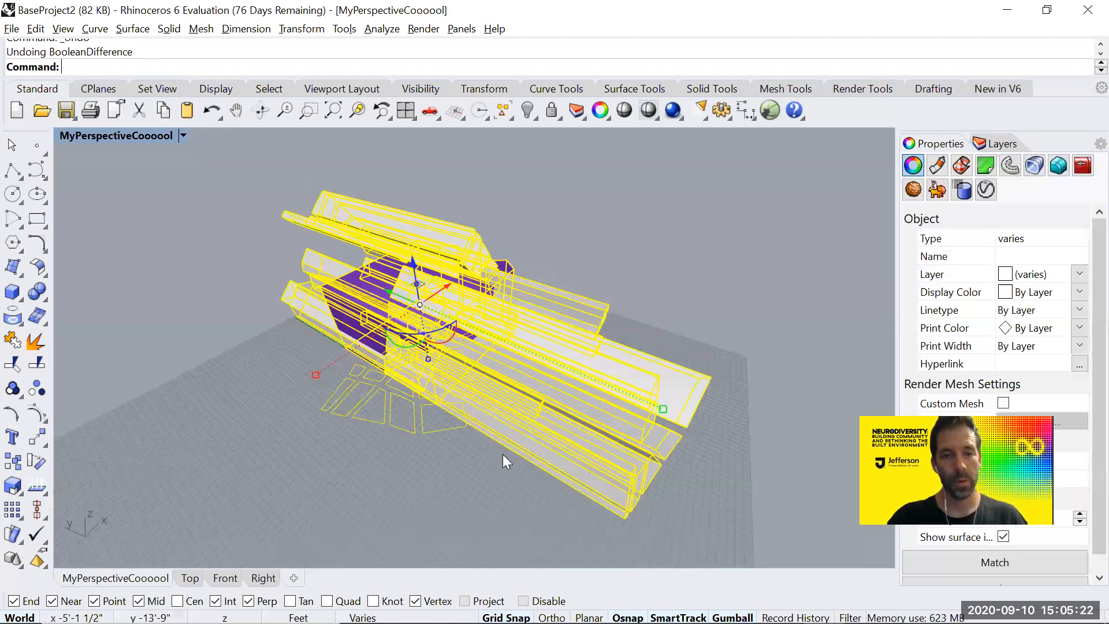
Step: Undo the last Gumball move and the edit before it on the selected extruded solids
{"action": "key", "text": "ctrl+z"}
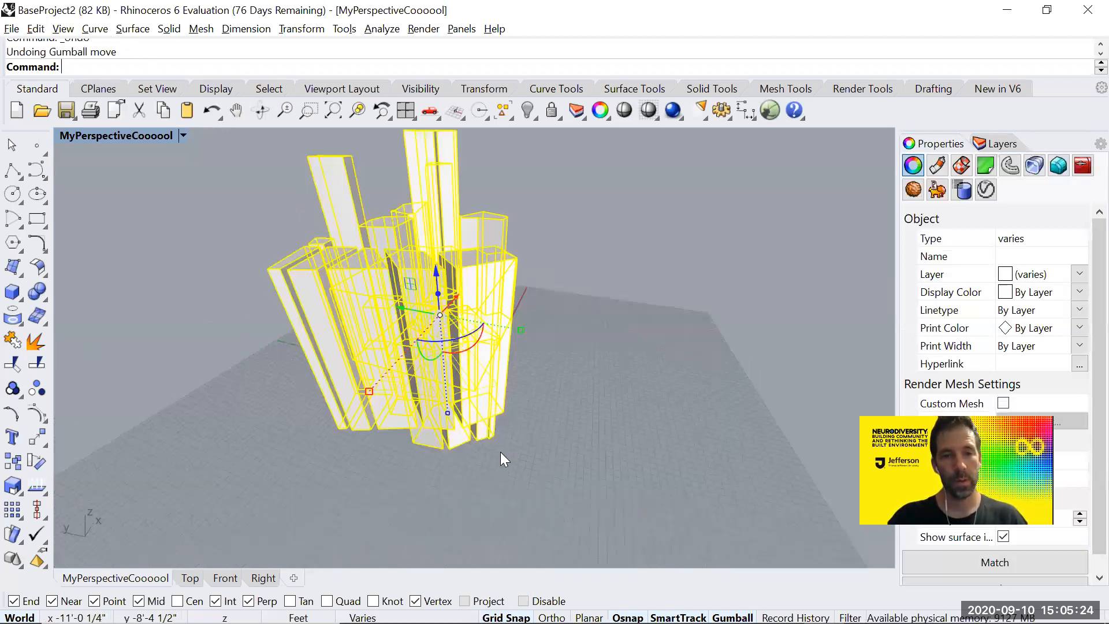
{"action": "key", "text": "ctrl+z"}
{"action": "right_click_drag", "start_coordinate": [486, 443], "coordinate": [445, 395]}
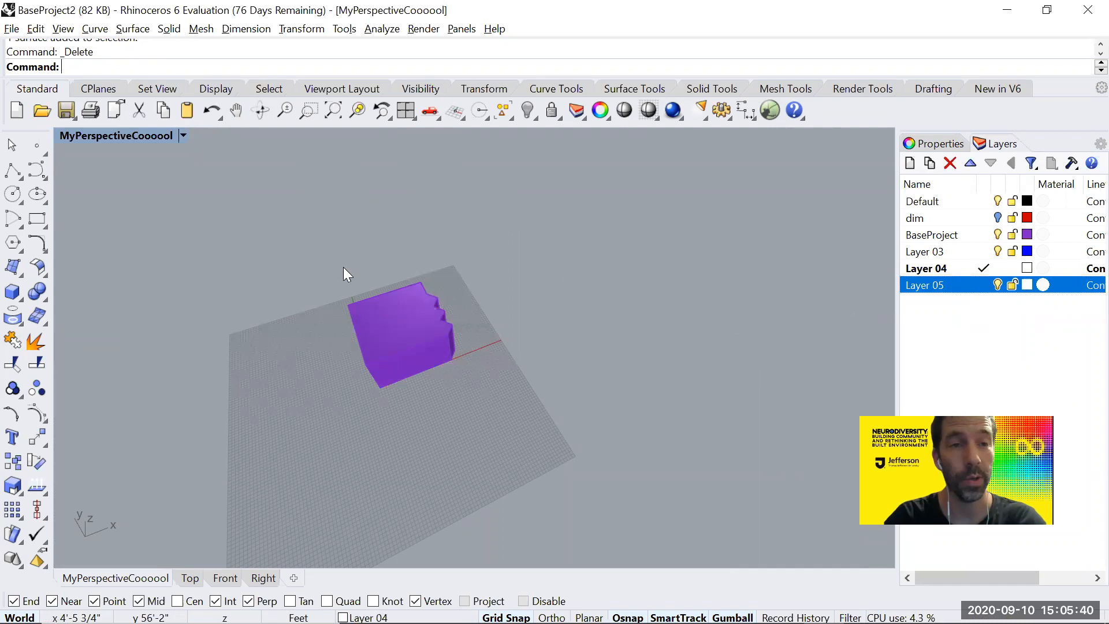
Step: Save the model in the ClassWork folder as a new file named ProjectE
{"action": "left_click", "coordinate": [12, 29]}
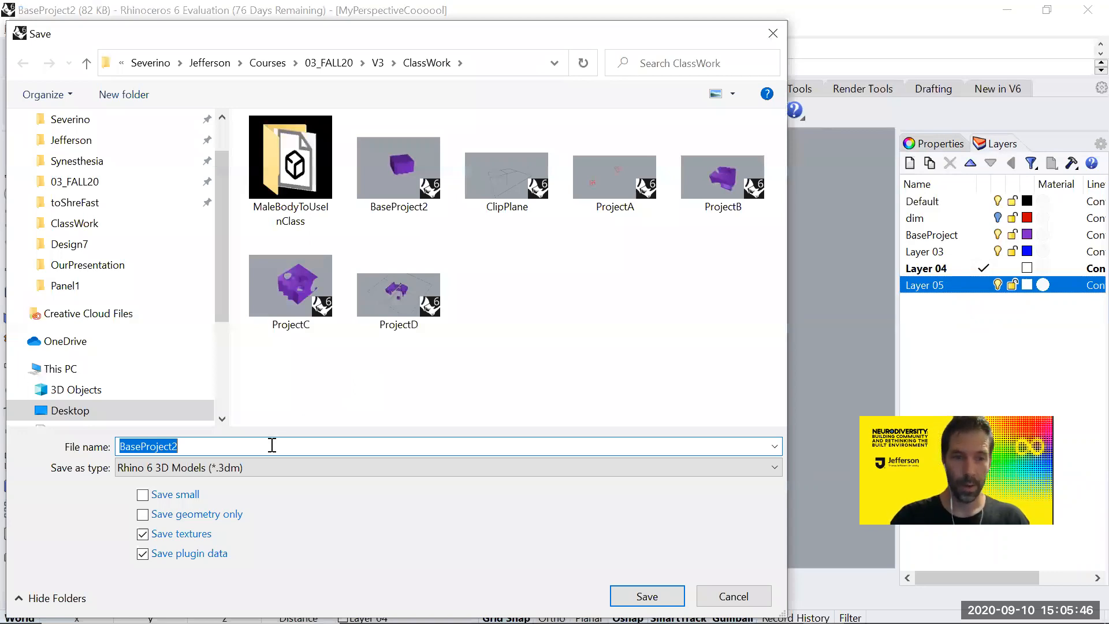
{"action": "left_click", "coordinate": [272, 445]}
{"action": "key", "text": "BackSpace"}
{"action": "key", "text": "BackSpace"}
{"action": "key", "text": "BackSpace"}
{"action": "key", "text": "BackSpace"}
{"action": "key", "text": "BackSpace"}
{"action": "key", "text": "BackSpace"}
{"action": "key", "text": "BackSpace"}
{"action": "key", "text": "BackSpace"}
{"action": "key", "text": "BackSpace"}
{"action": "key", "text": "BackSpace"}
{"action": "key", "text": "BackSpace"}
{"action": "key", "text": "BackSpace"}
{"action": "type", "text": "Proje"}
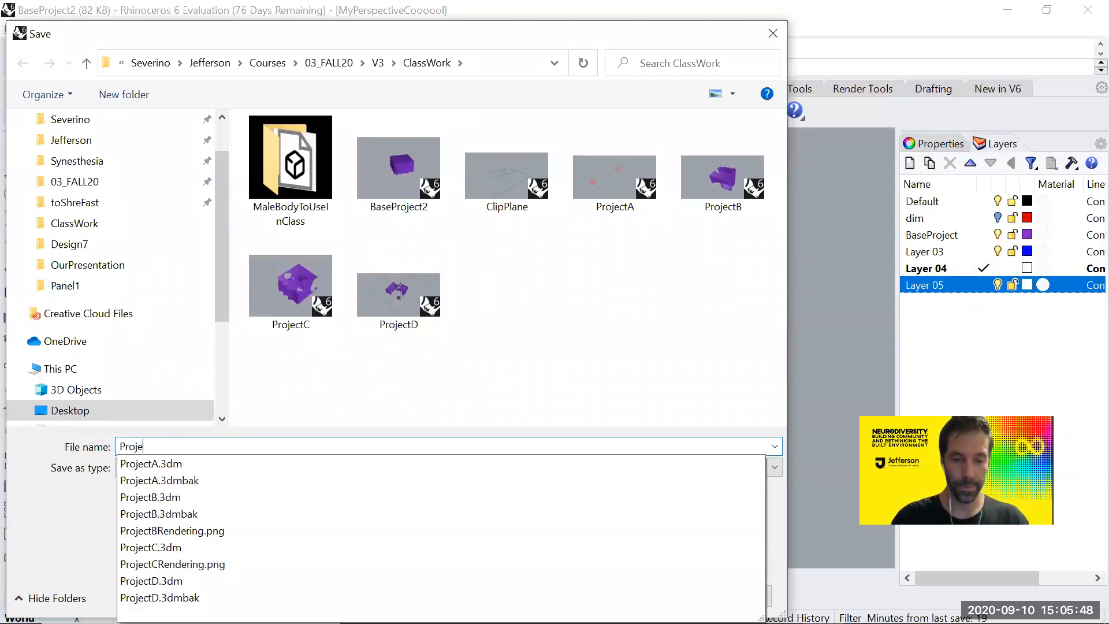
{"action": "type", "text": "ctE"}
{"action": "key", "text": "Return"}
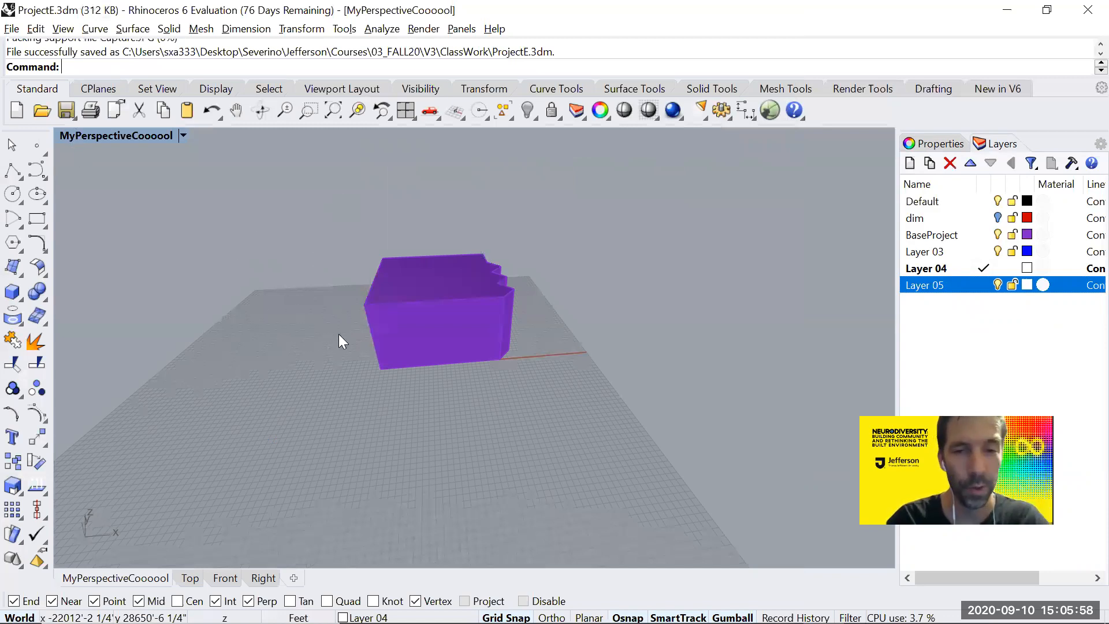
Step: Switch the MyPerspectiveCoooool viewport to the standard world Perspective view
{"action": "left_click", "coordinate": [183, 137]}
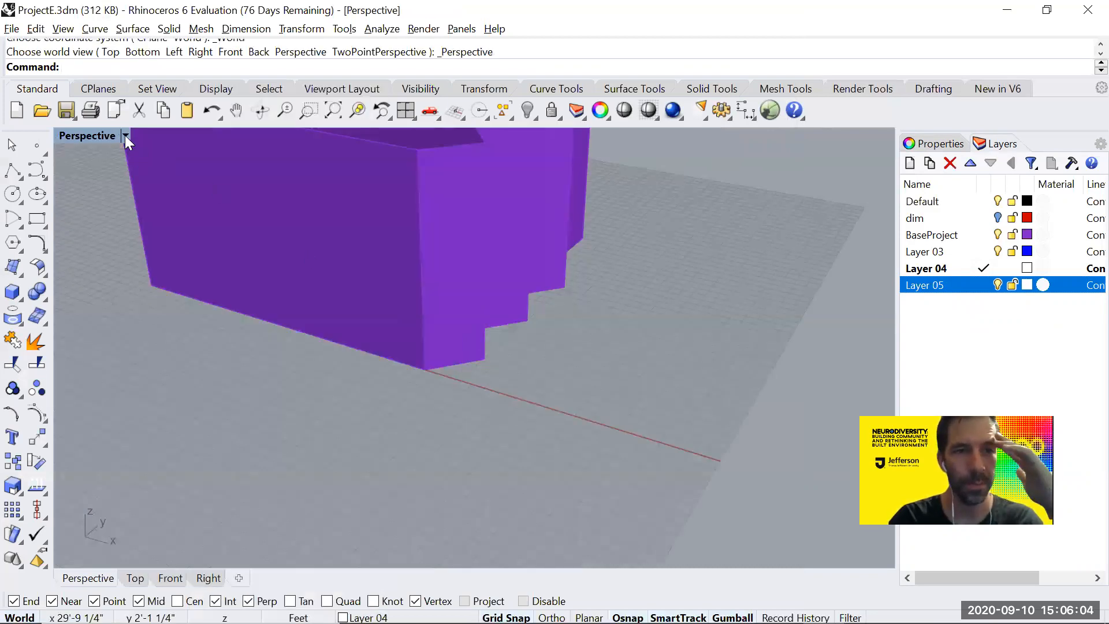
{"action": "left_click", "coordinate": [125, 135]}
{"action": "right_click_drag", "start_coordinate": [517, 355], "coordinate": [518, 355]}
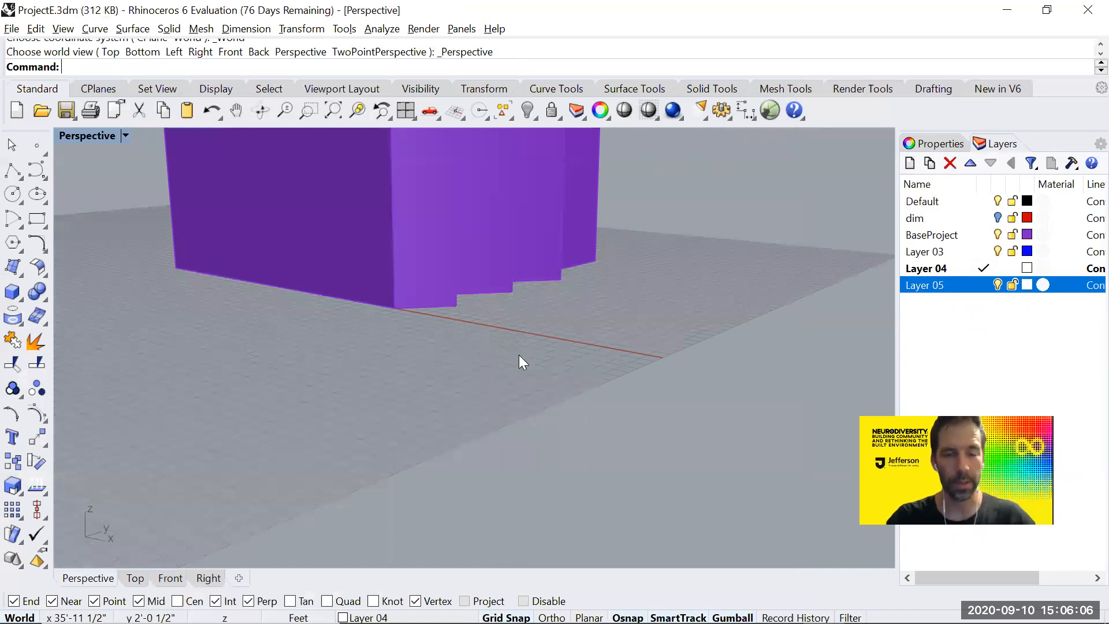
{"action": "scroll", "coordinate": [519, 354], "scroll_direction": "down", "scroll_amount": 7}
{"action": "scroll", "coordinate": [519, 273], "scroll_direction": "up", "scroll_amount": 3}
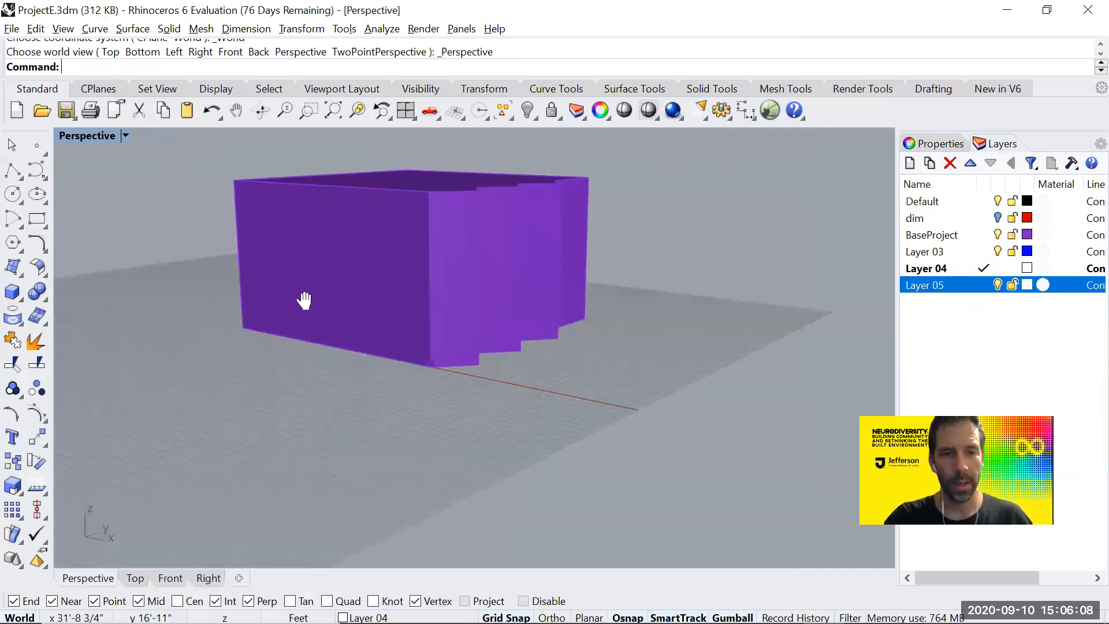
{"action": "right_click_drag", "start_coordinate": [206, 292], "coordinate": [254, 330]}
{"action": "right_click_drag", "start_coordinate": [360, 376], "coordinate": [244, 334]}
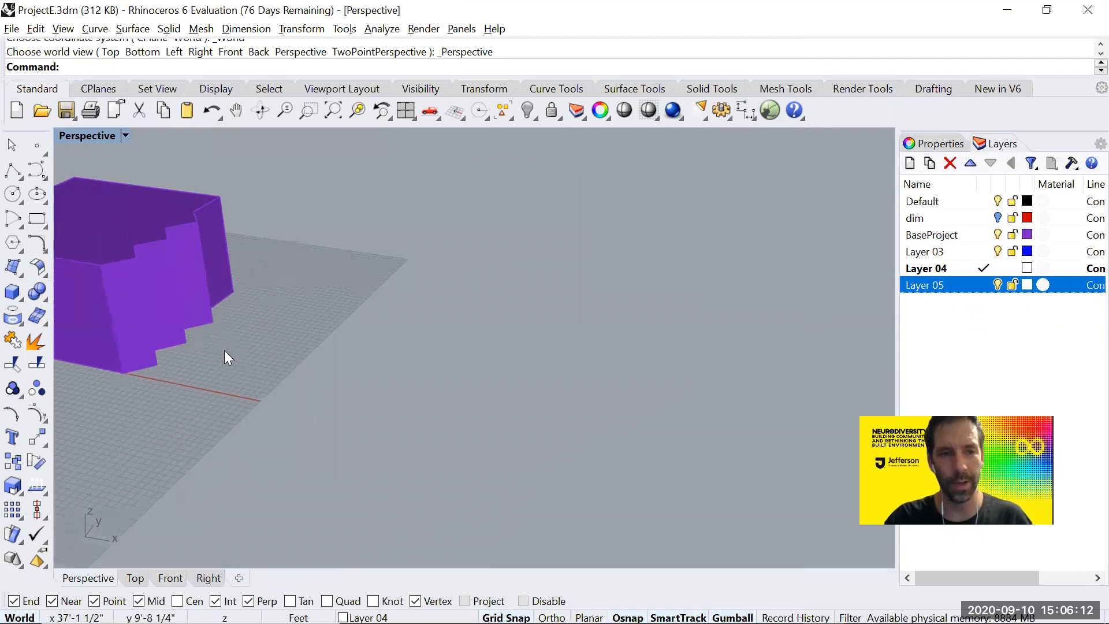
{"action": "scroll", "coordinate": [228, 352], "scroll_direction": "up", "scroll_amount": 2}
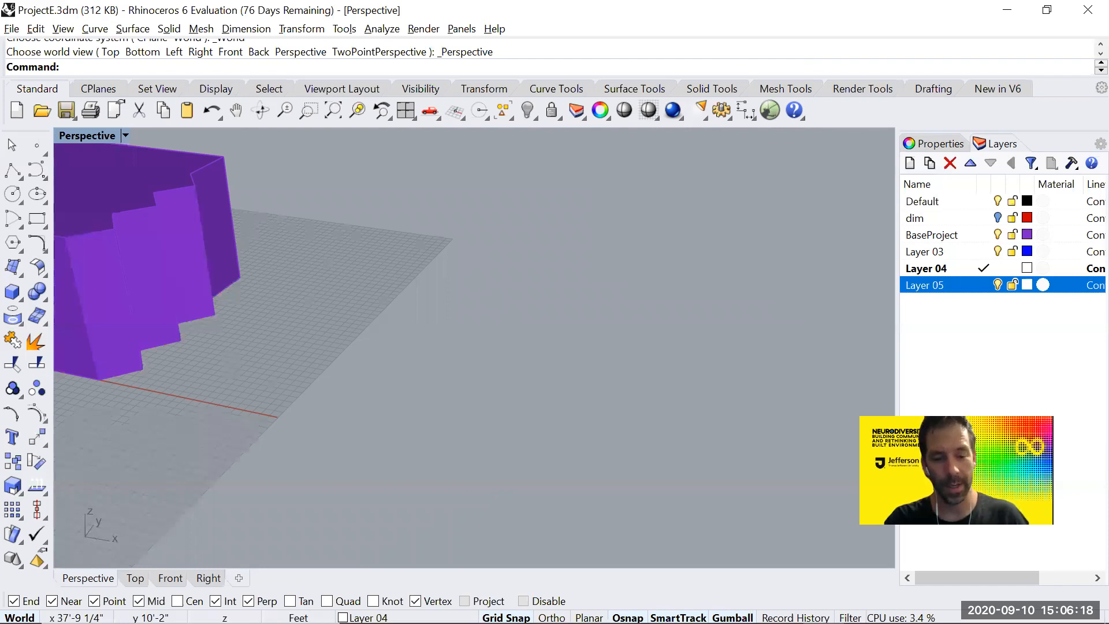
Step: Zoom to the model's extents and examine the purple block from above, below and its stepped side
{"action": "type", "text": "z"}
{"action": "key", "text": "Return"}
{"action": "type", "text": "e"}
{"action": "key", "text": "Return"}
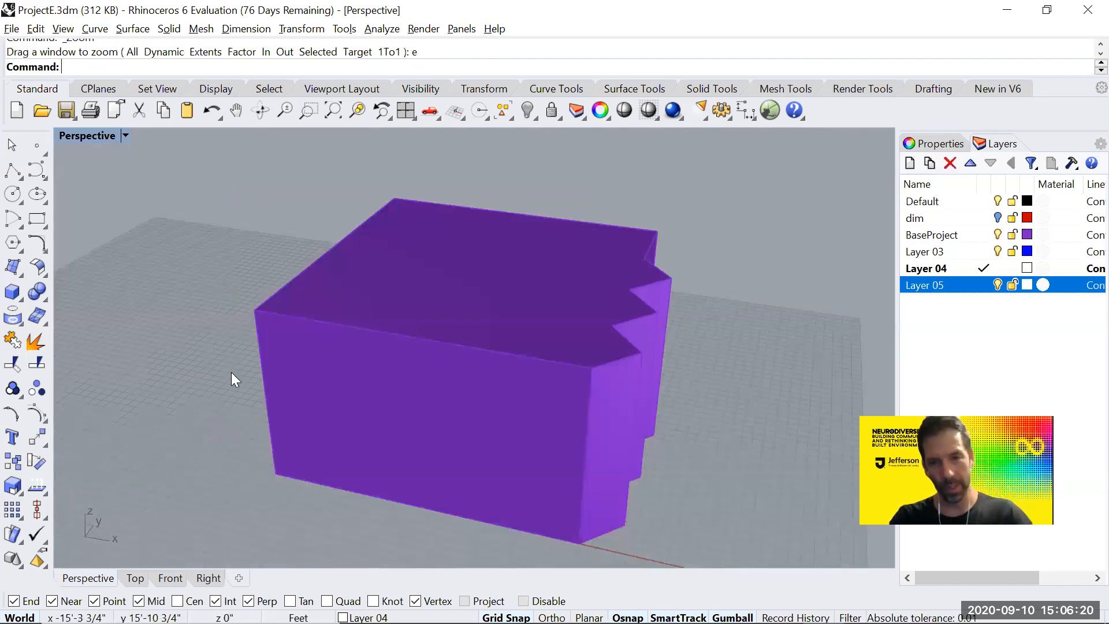
{"action": "right_click_drag", "start_coordinate": [478, 341], "coordinate": [452, 310]}
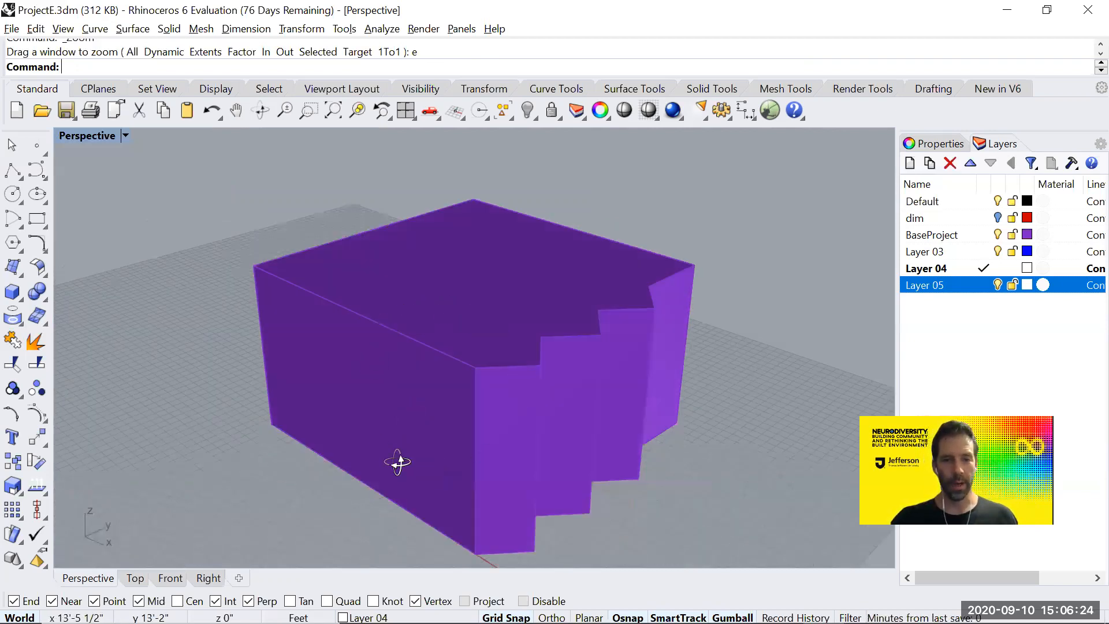
{"action": "right_click_drag", "start_coordinate": [648, 338], "coordinate": [614, 354]}
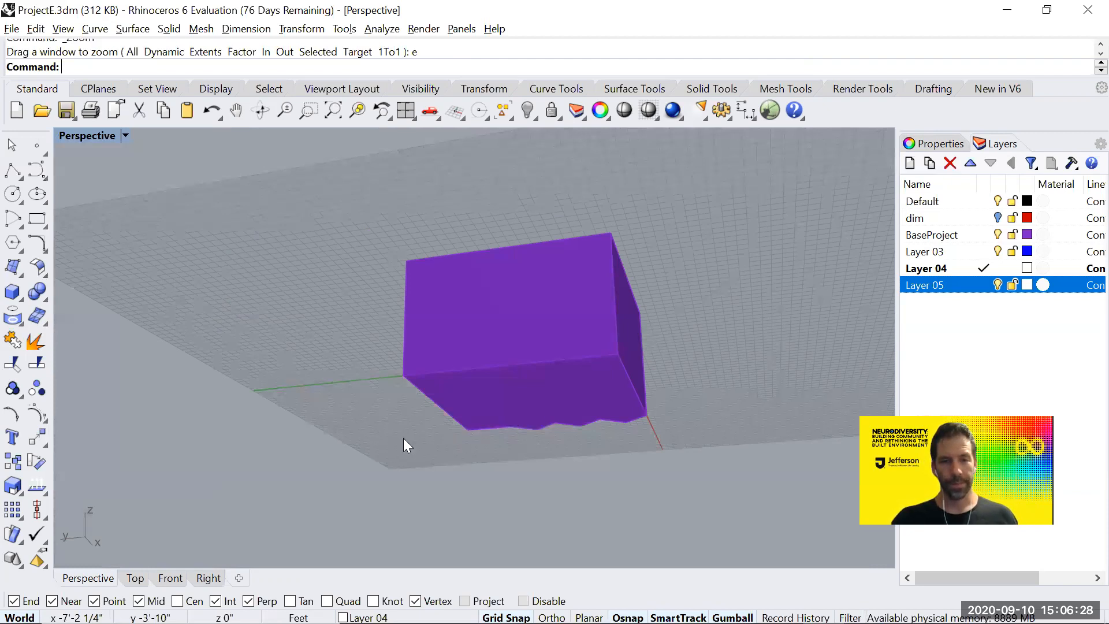
{"action": "right_click_drag", "start_coordinate": [397, 437], "coordinate": [361, 379]}
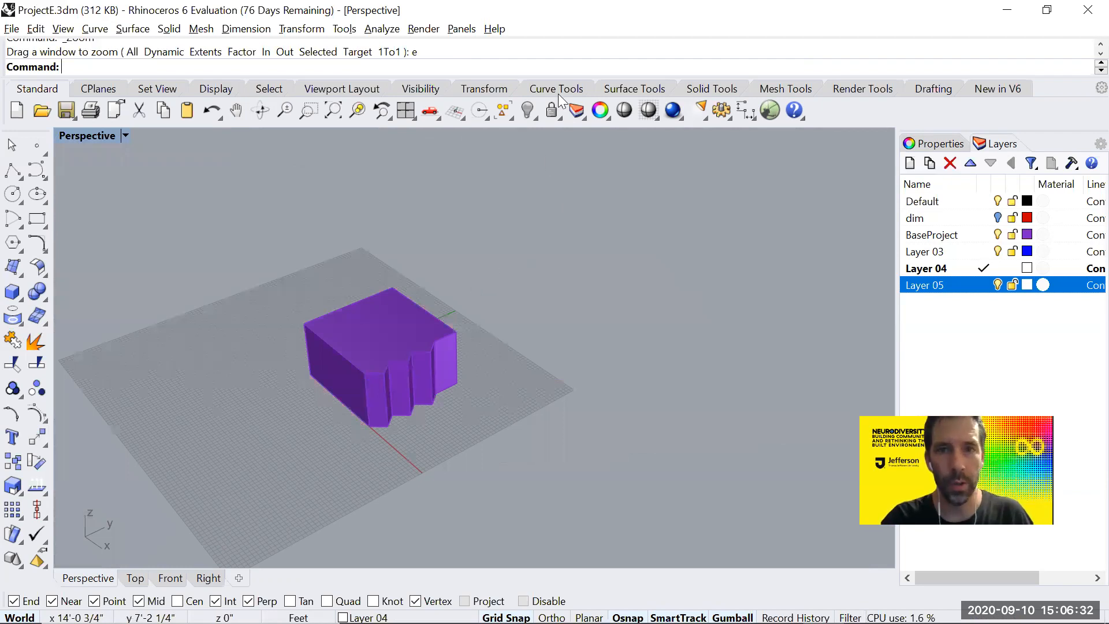
Step: Switch to Acrobat to check the themes and workflow in the Assignment 2 brief, and return to Rhino
{"action": "key", "text": "alt+Tab"}
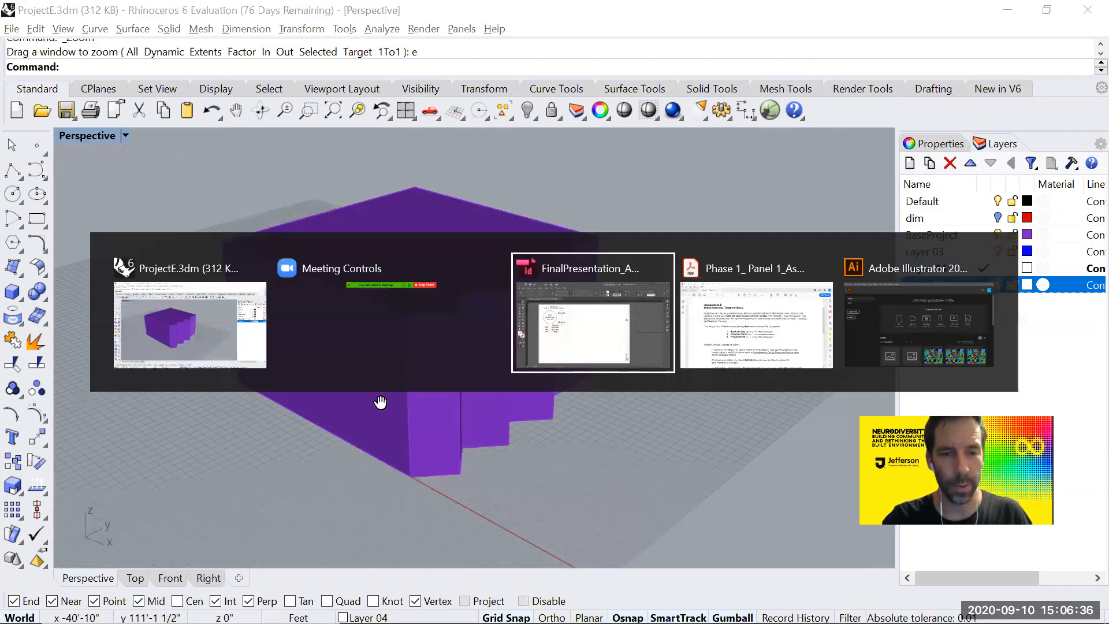
{"action": "key", "text": "alt+Tab"}
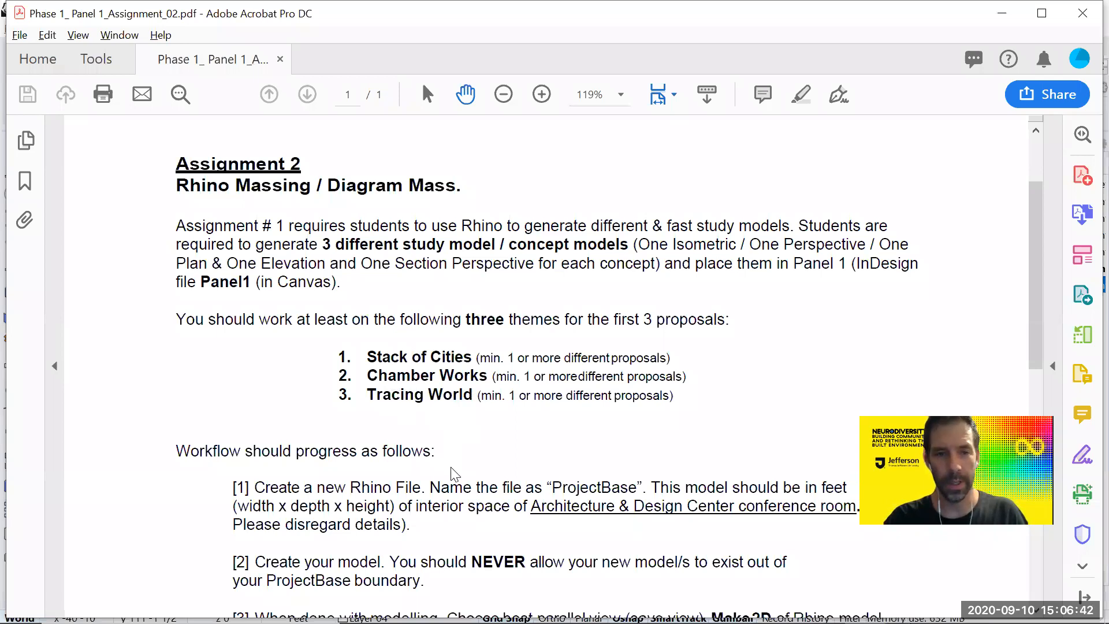
{"action": "key", "text": "alt+Tab"}
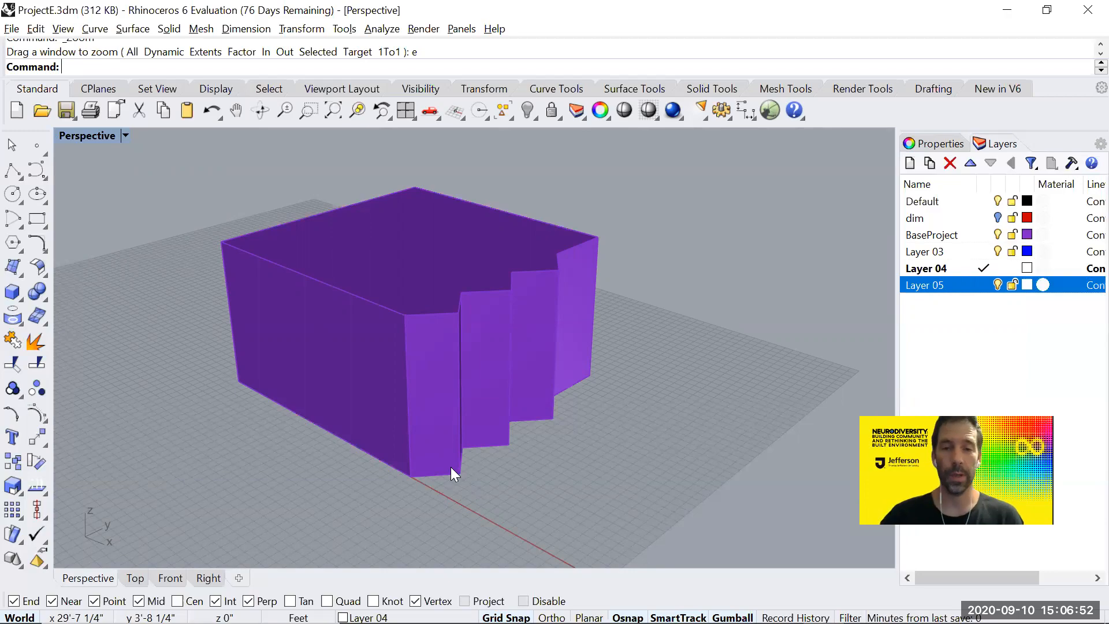
Step: Switch to Illustrator, create a new Letter document of 612 x 792 pt in portrait, and postpone the update notice
{"action": "key", "text": "alt+Tab"}
{"action": "key", "text": "Tab"}
{"action": "key", "text": "alt+Tab"}
{"action": "key", "text": "alt+Tab"}
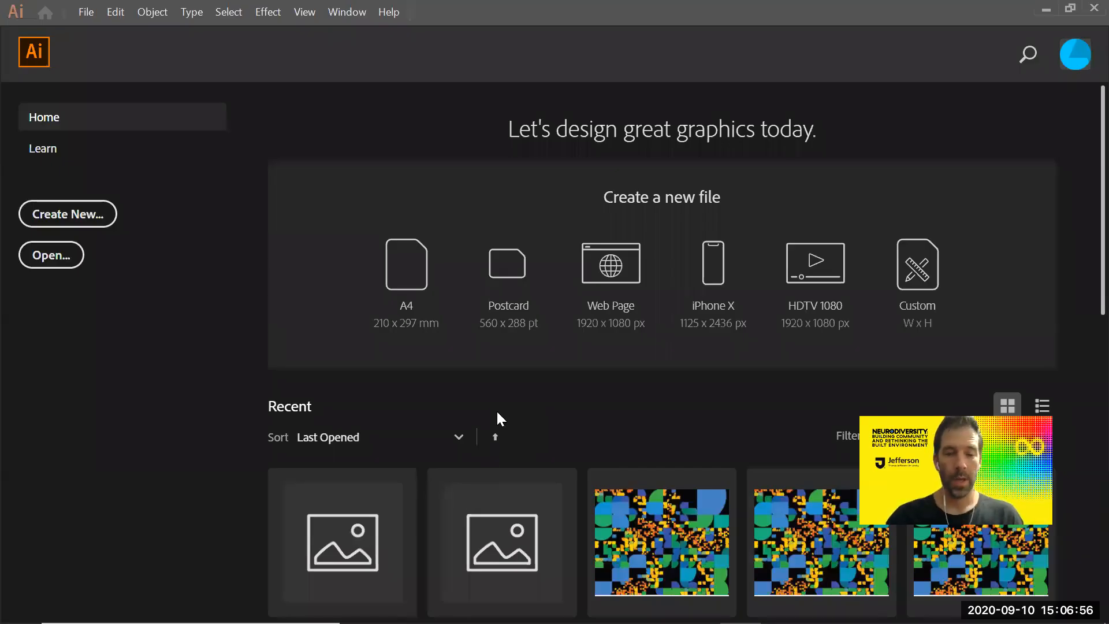
{"action": "left_click", "coordinate": [76, 214]}
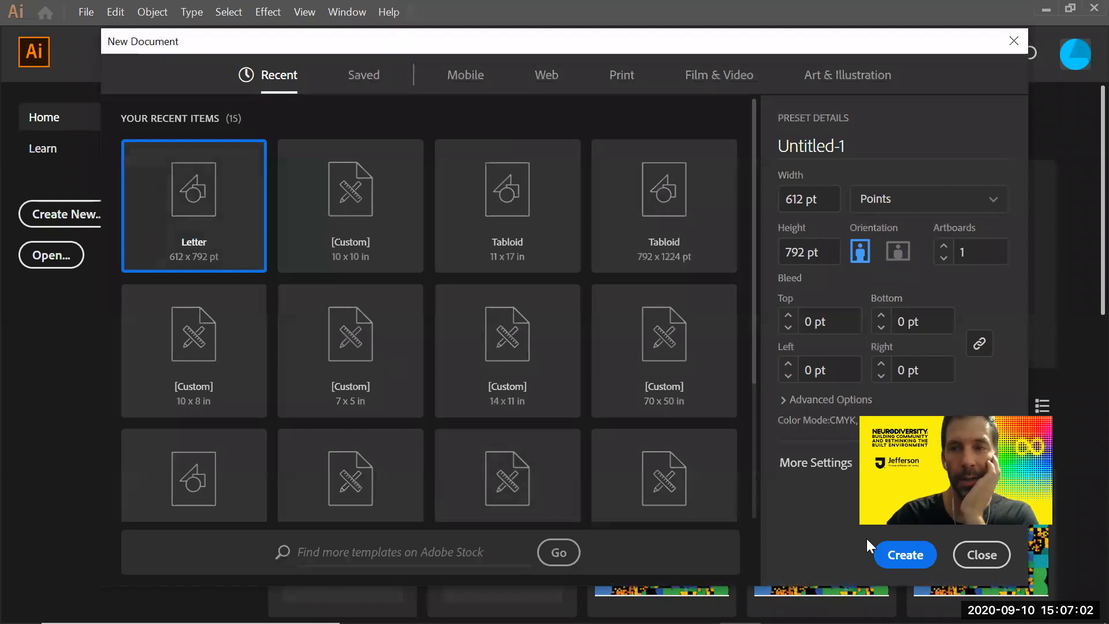
{"action": "left_click", "coordinate": [886, 550]}
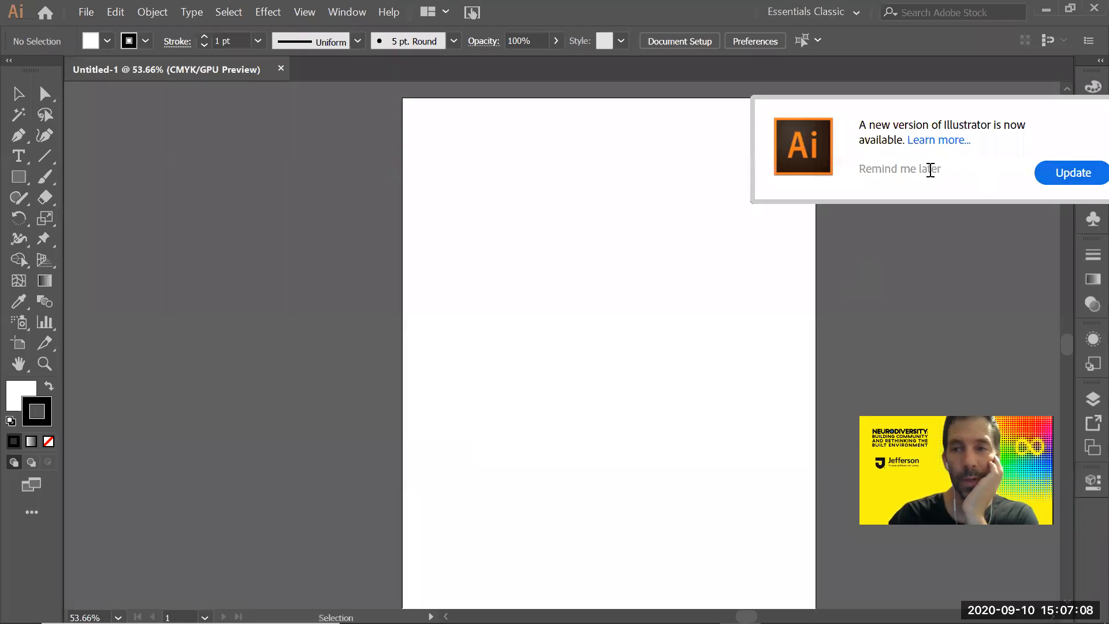
{"action": "left_click", "coordinate": [905, 169]}
Step: Switch to Chrome and search Google for "sky"
{"action": "key", "text": "alt+Tab"}
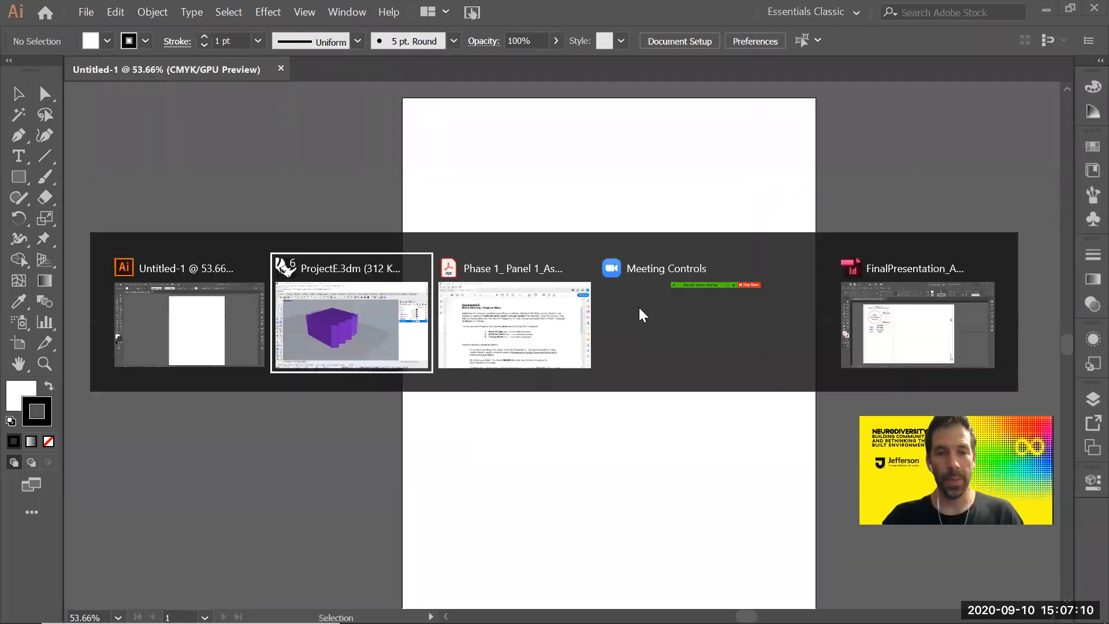
{"action": "key", "text": "alt+Tab"}
{"action": "key", "text": "alt+Tab"}
{"action": "key", "text": "alt+Tab"}
{"action": "key", "text": "alt+Tab"}
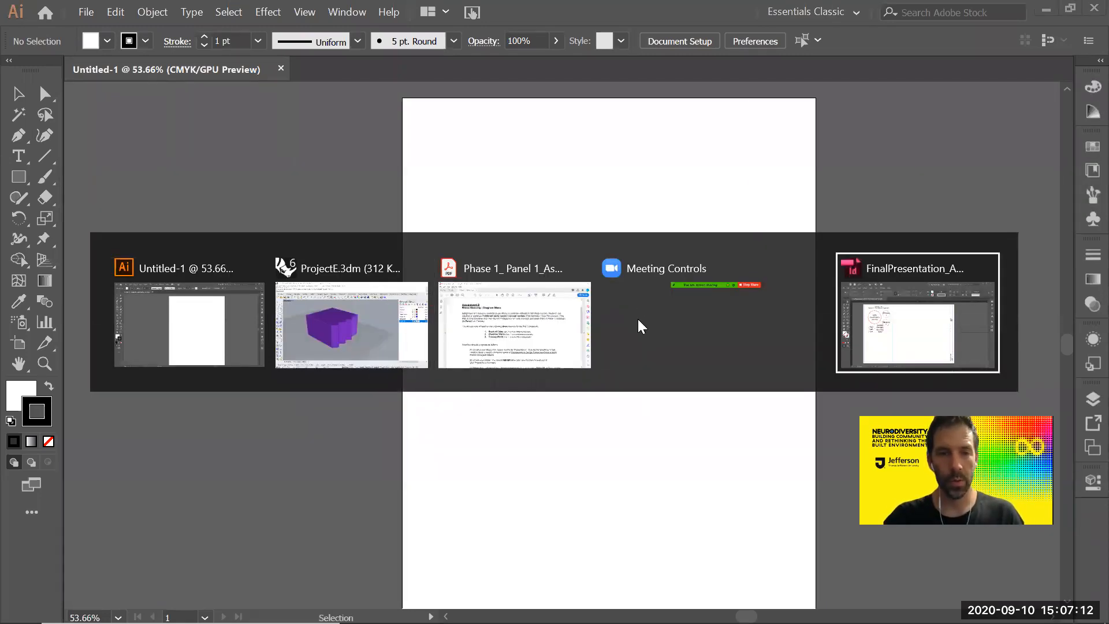
{"action": "key", "text": "super"}
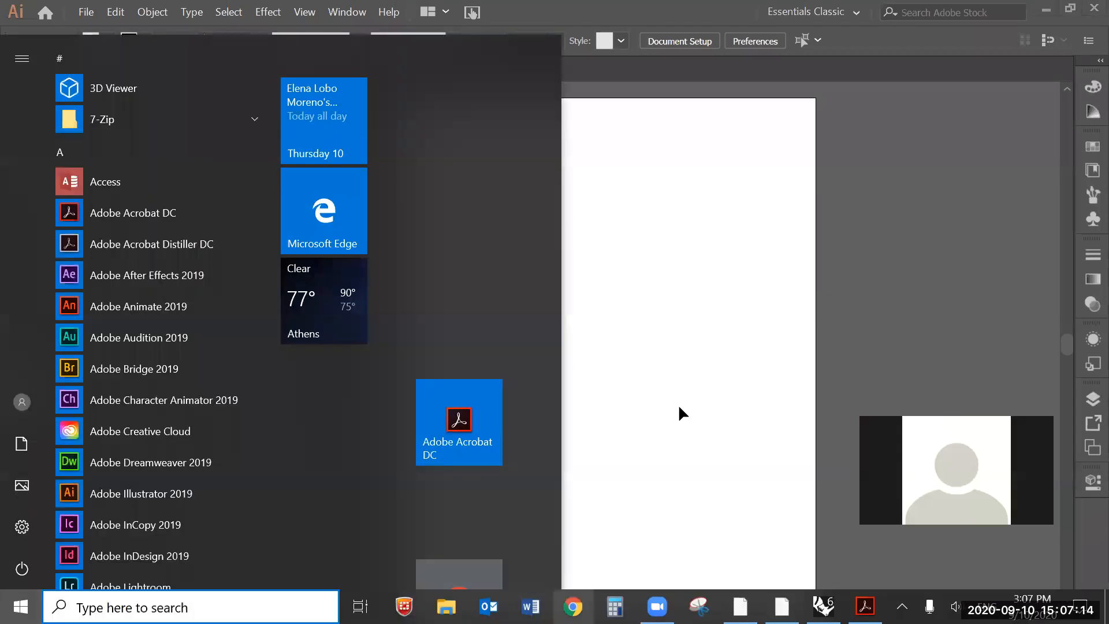
{"action": "key", "text": "alt+Tab"}
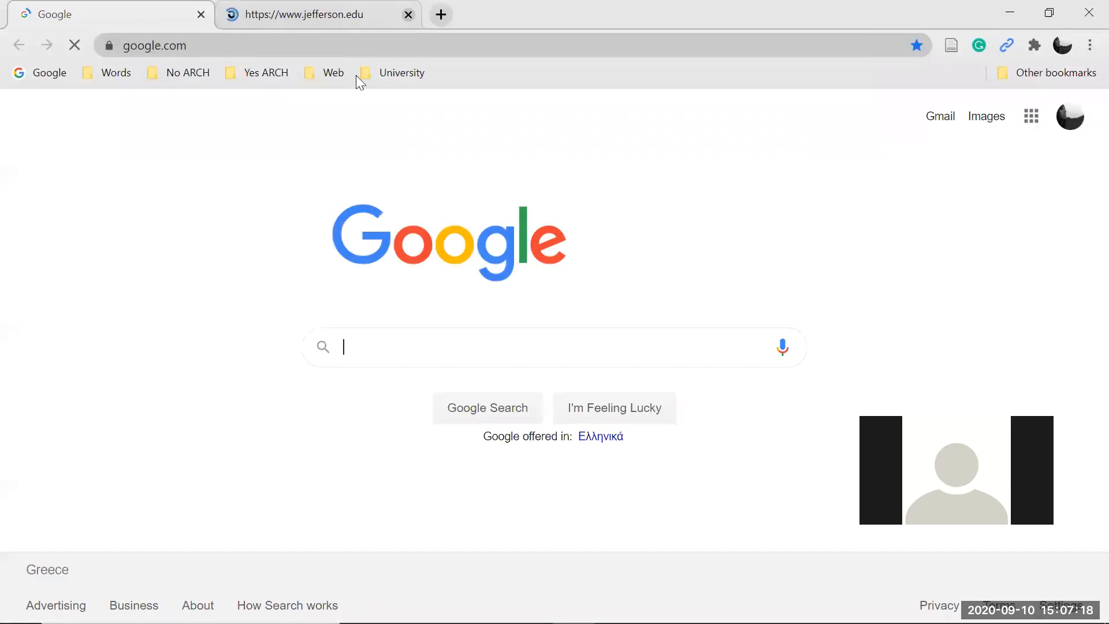
{"action": "left_click", "coordinate": [384, 345]}
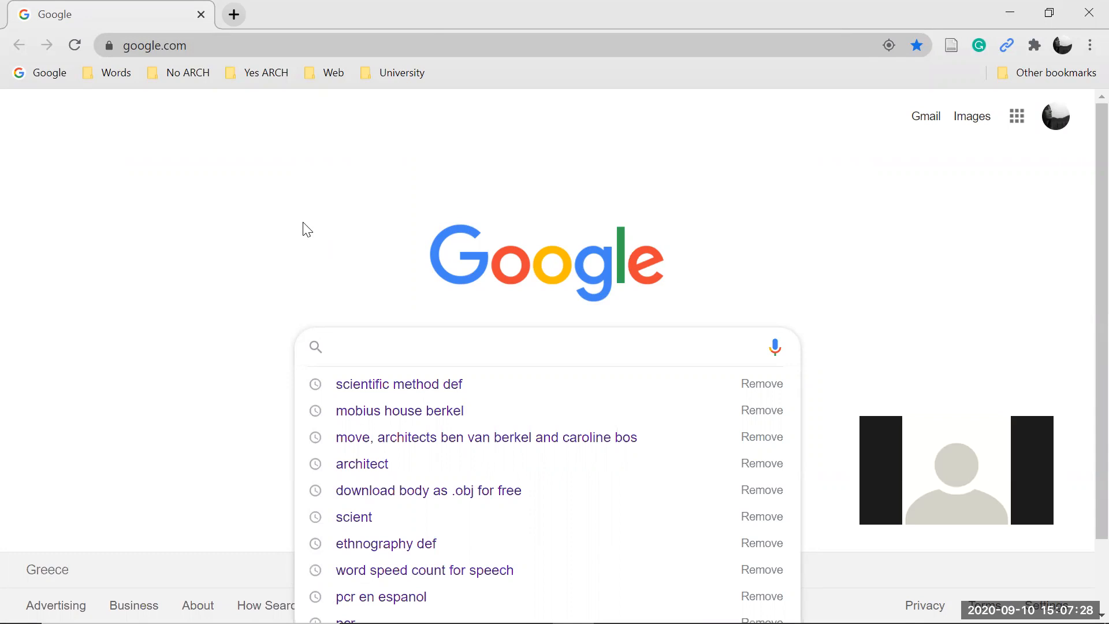
{"action": "type", "text": "sky"}
{"action": "key", "text": "Return"}
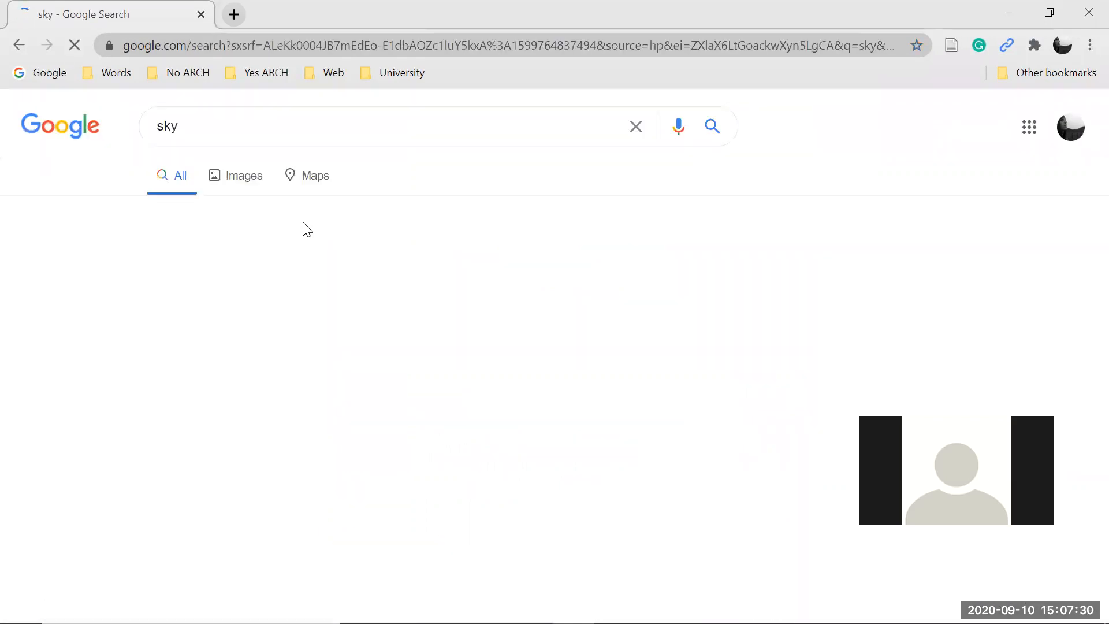
Step: Show the image results for sky and open the inews.co.uk red sunset picture's preview and its image options
{"action": "left_click", "coordinate": [243, 178]}
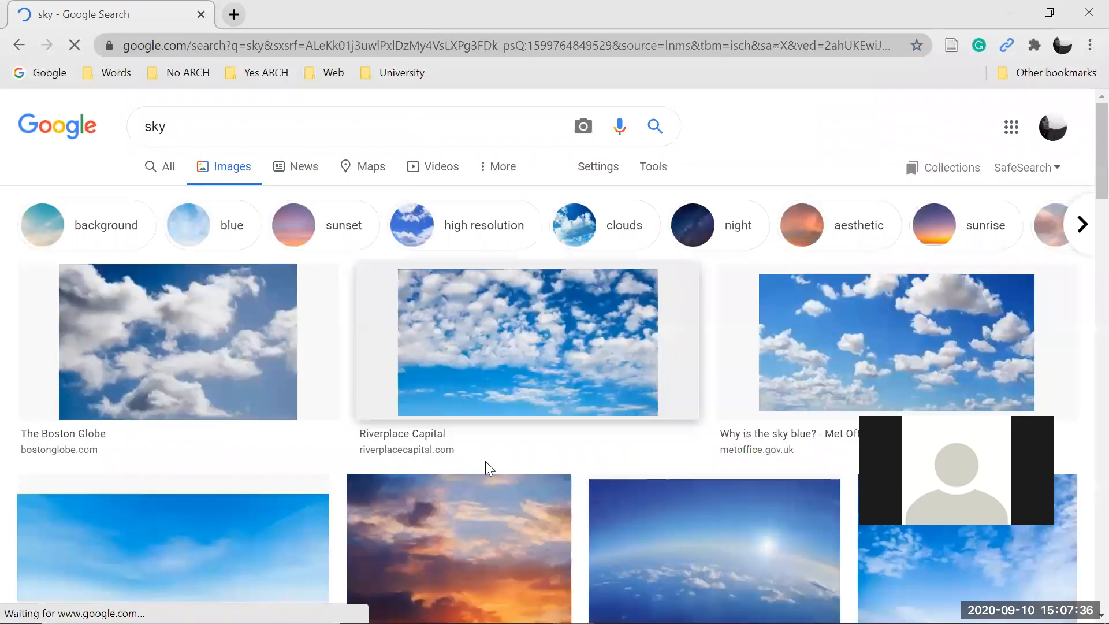
{"action": "scroll", "coordinate": [750, 351], "scroll_direction": "down", "scroll_amount": 5}
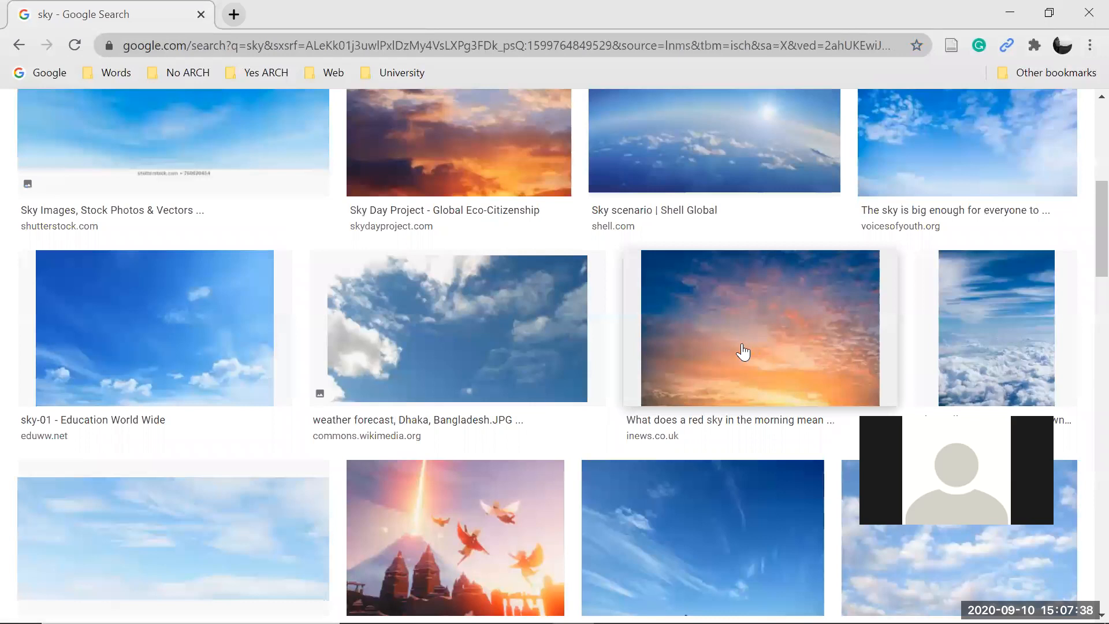
{"action": "left_click", "coordinate": [814, 260]}
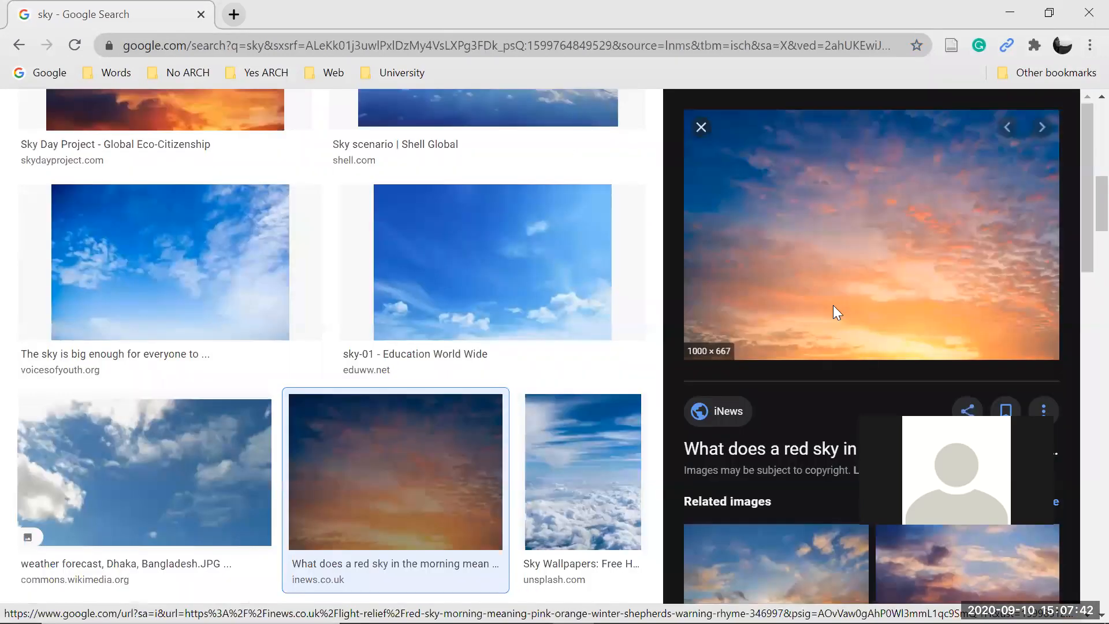
{"action": "right_click", "coordinate": [756, 243]}
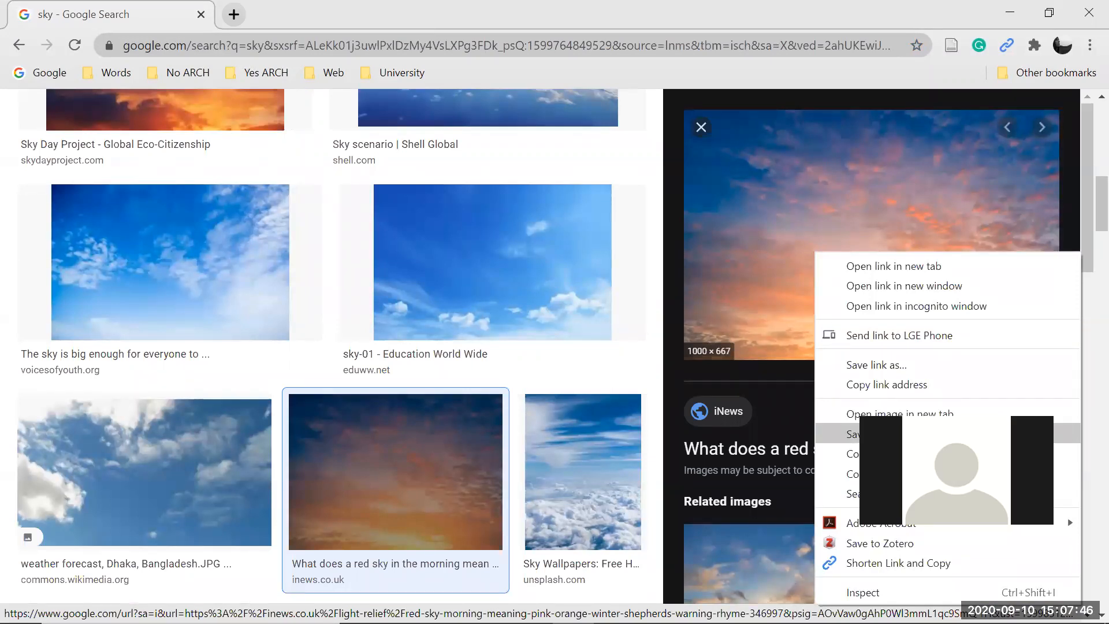
Step: Search Google Images for "pattern" and preview the black-and-white geometric pattern from Society6
{"action": "scroll", "coordinate": [445, 253], "scroll_direction": "up", "scroll_amount": 6}
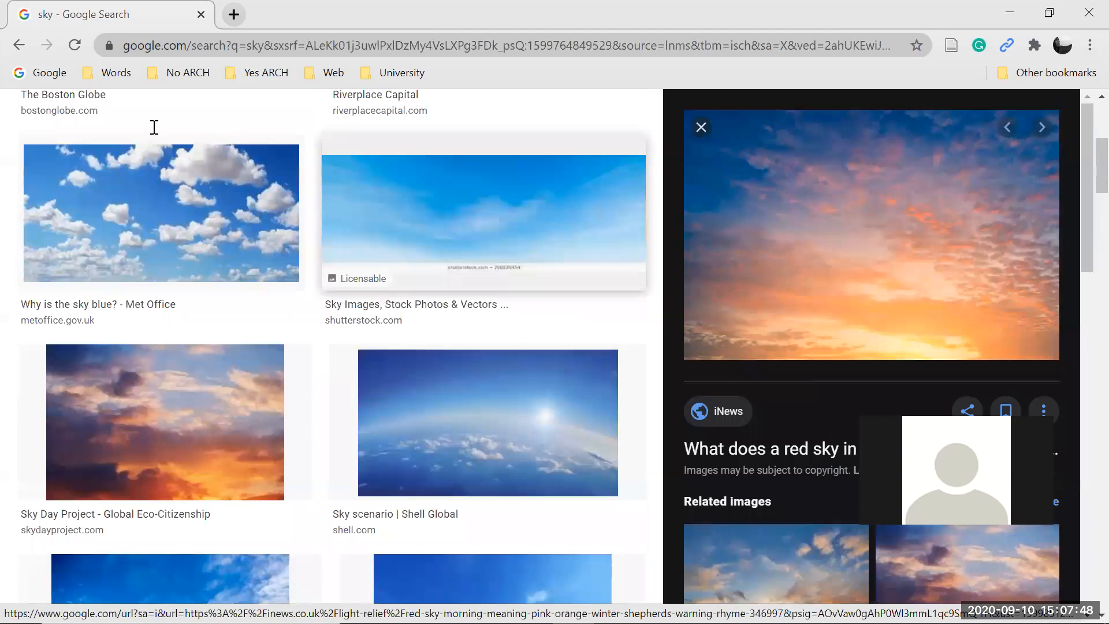
{"action": "scroll", "coordinate": [206, 128], "scroll_direction": "up", "scroll_amount": 5}
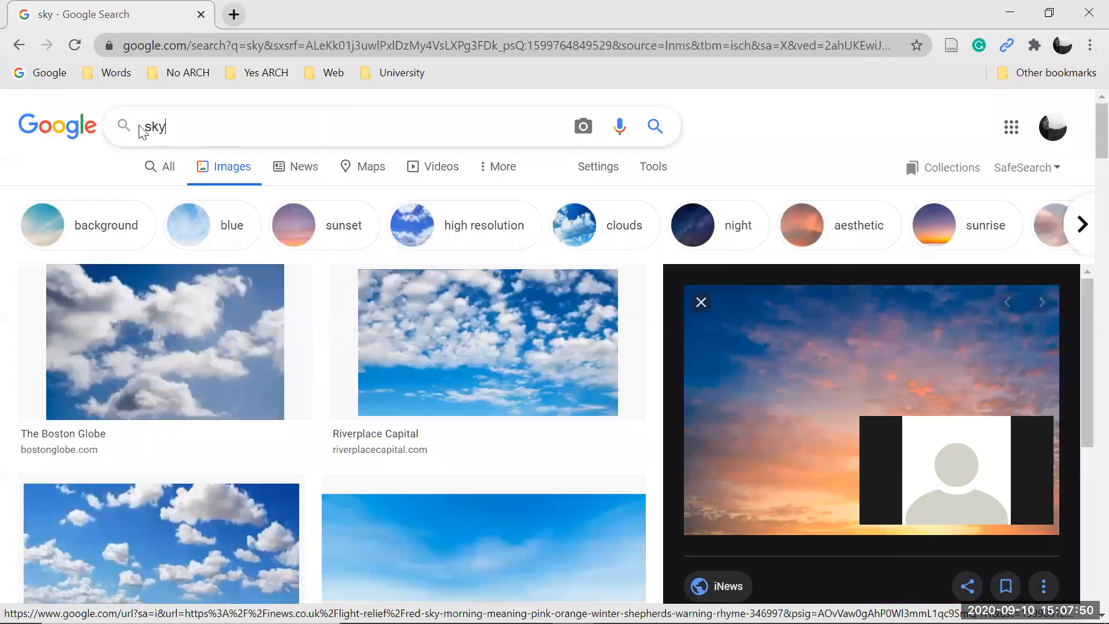
{"action": "key", "text": "BackSpace"}
{"action": "key", "text": "BackSpace"}
{"action": "key", "text": "BackSpace"}
{"action": "type", "text": "patterns"}
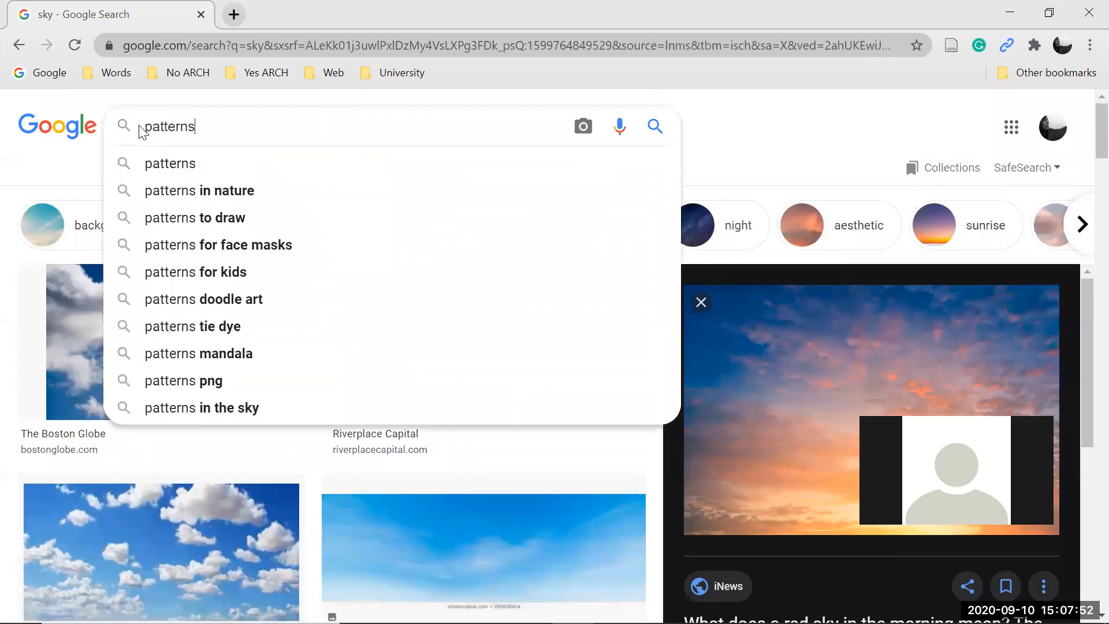
{"action": "key", "text": "BackSpace"}
{"action": "key", "text": "Return"}
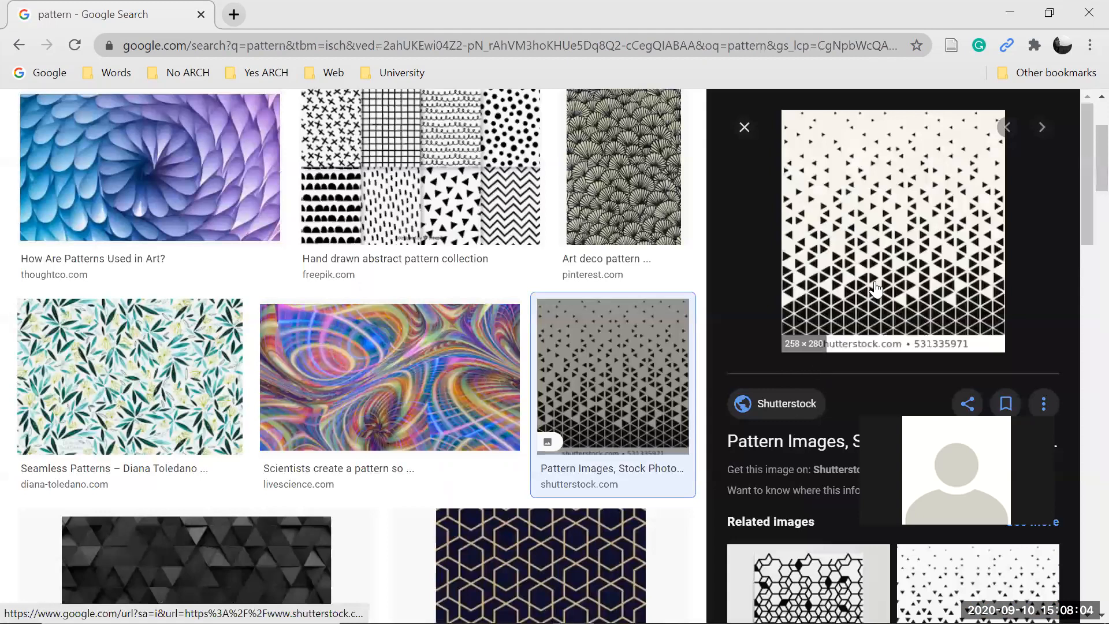
{"action": "scroll", "coordinate": [875, 289], "scroll_direction": "down", "scroll_amount": 5}
{"action": "left_click", "coordinate": [876, 289]}
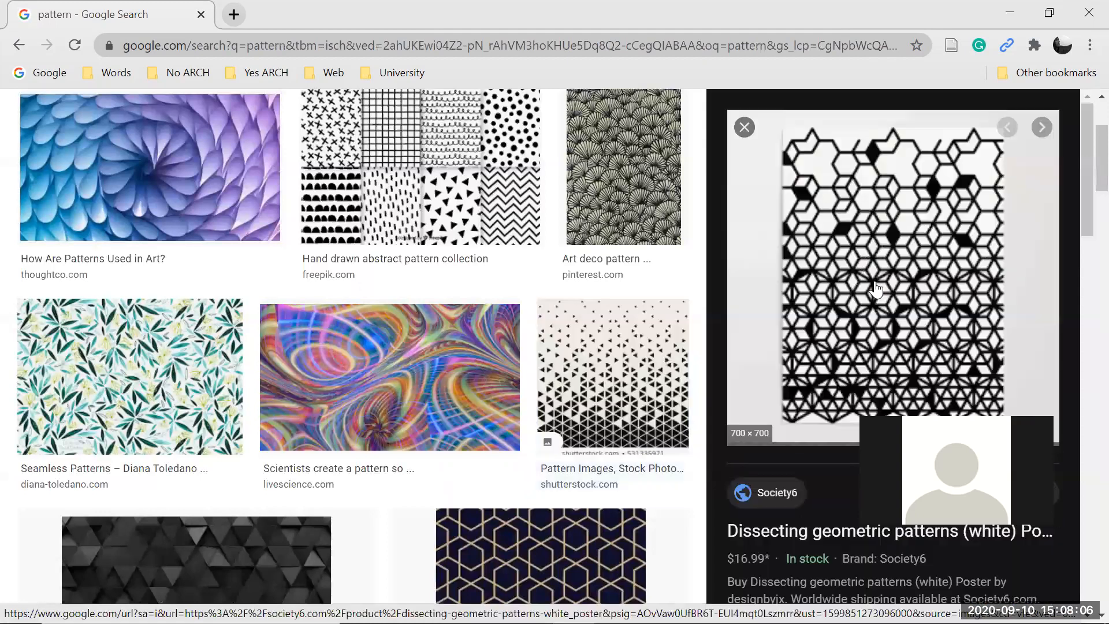
Step: Save the Society6 pattern picture as the JPEG dissecting-geometric-patterns-white-posters in the OurPresentation folder
{"action": "right_click", "coordinate": [893, 409]}
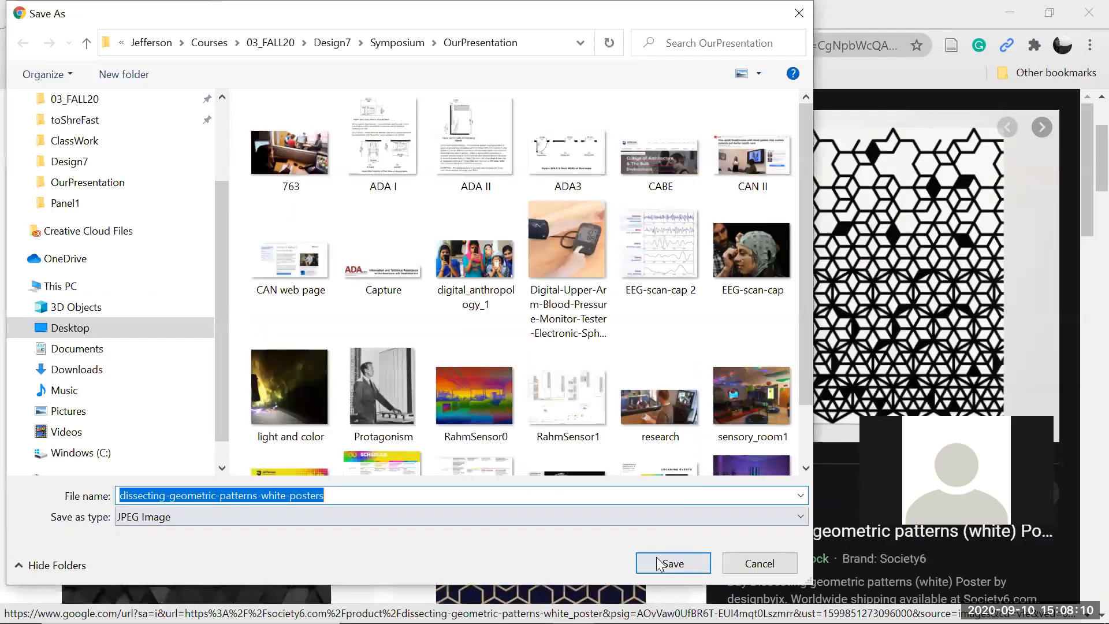
{"action": "left_click", "coordinate": [673, 563]}
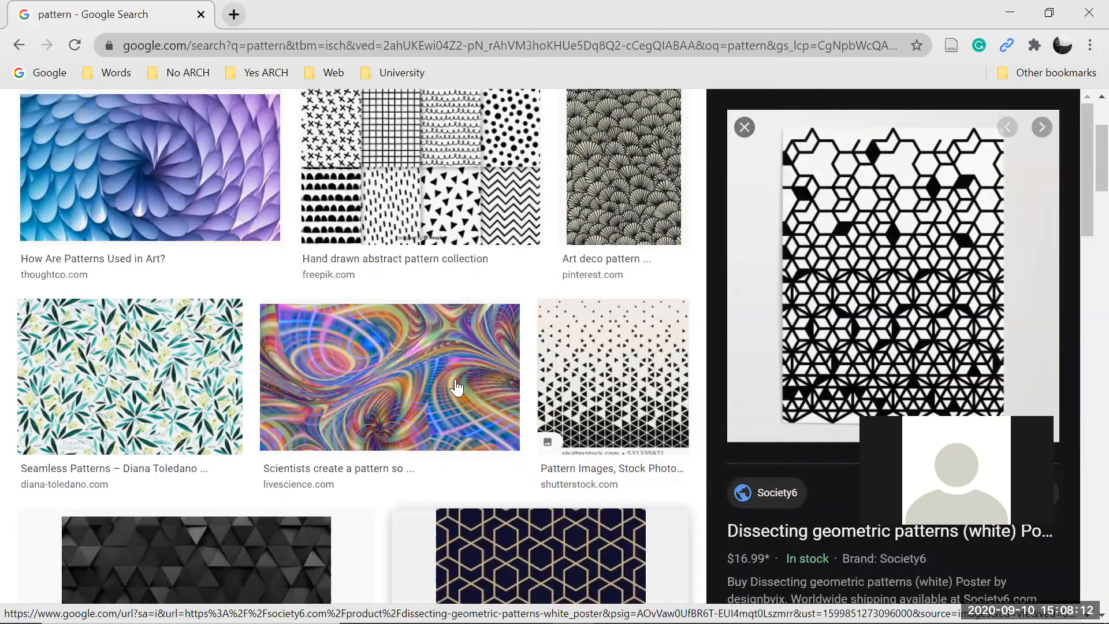
Step: Switch to Illustrator, look for the pattern picture to place in the ClassWork folder, and download it again from Chrome
{"action": "key", "text": "alt+Tab"}
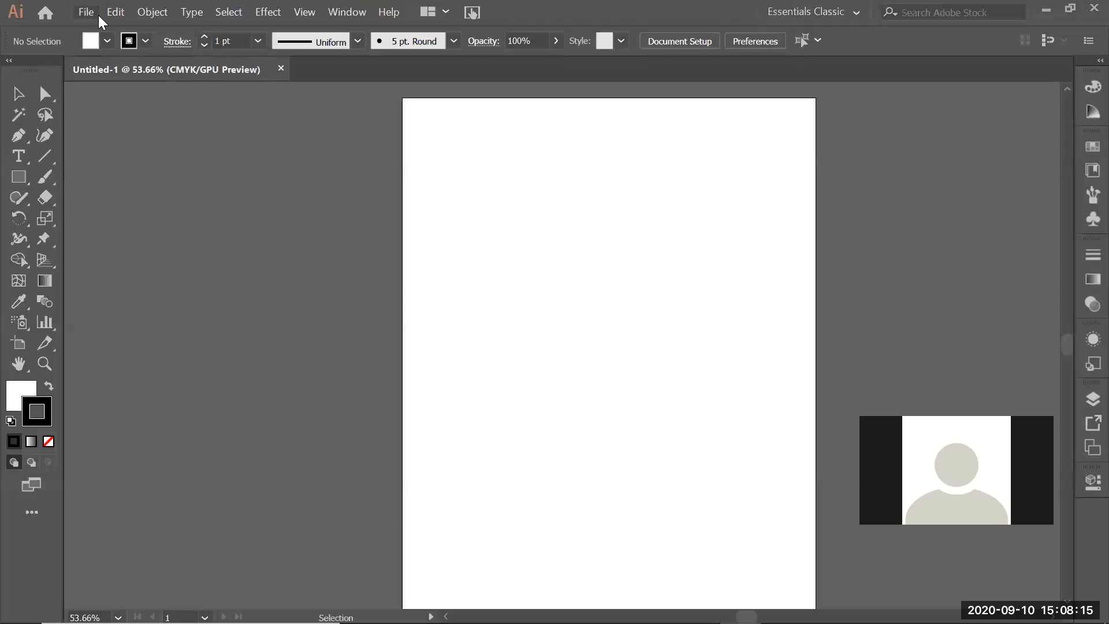
{"action": "left_click", "coordinate": [86, 13]}
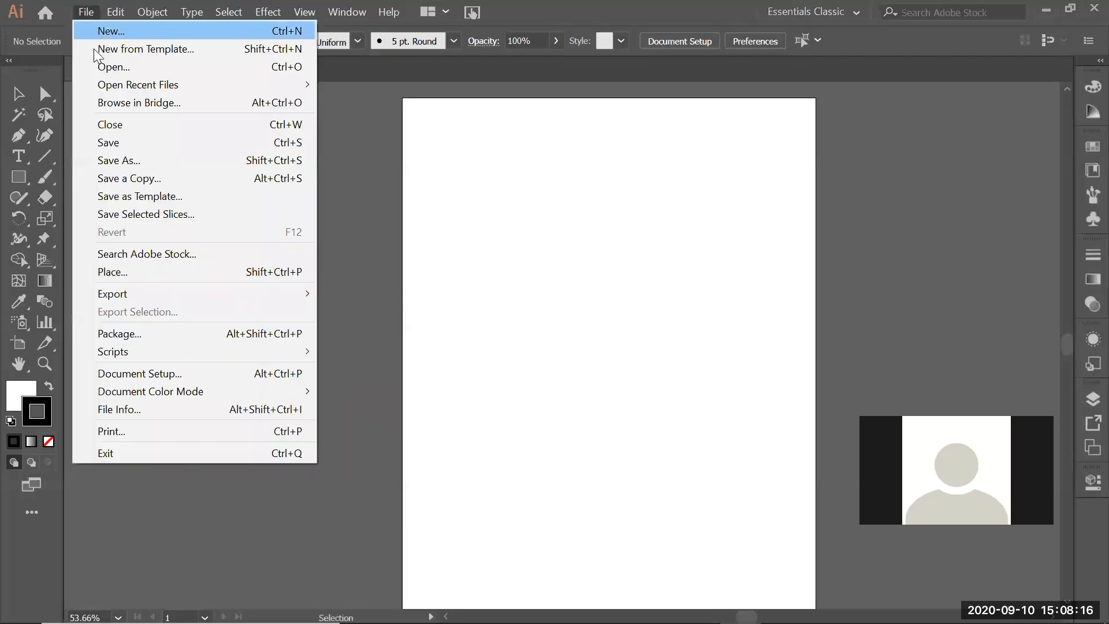
{"action": "left_click", "coordinate": [145, 272]}
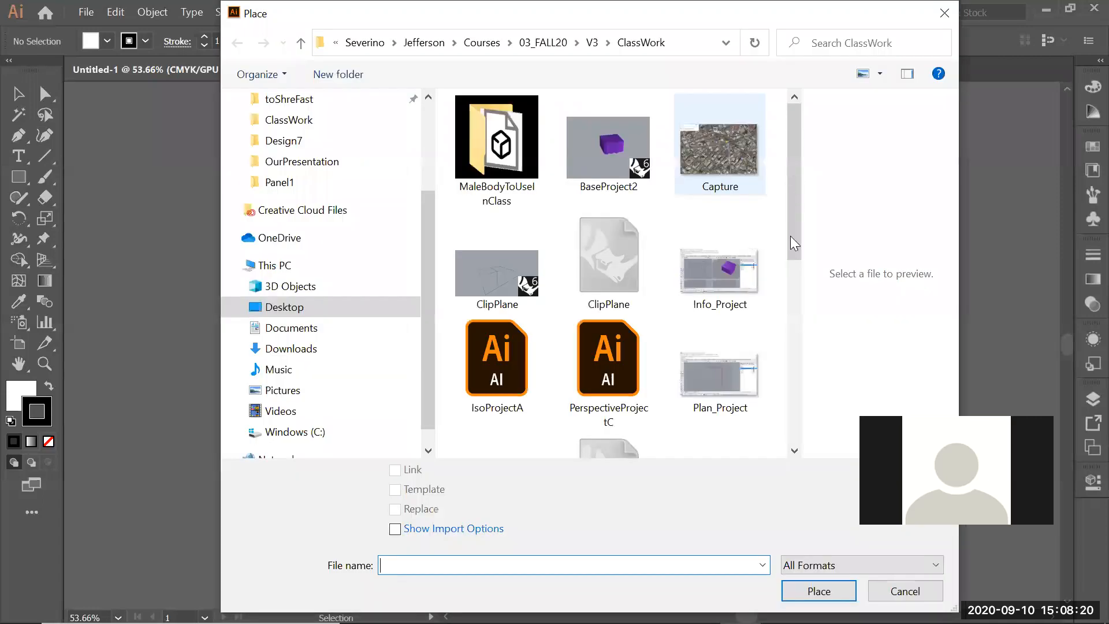
{"action": "left_click_drag", "start_coordinate": [790, 236], "coordinate": [799, 104]}
{"action": "left_click_drag", "start_coordinate": [794, 201], "coordinate": [799, 426]}
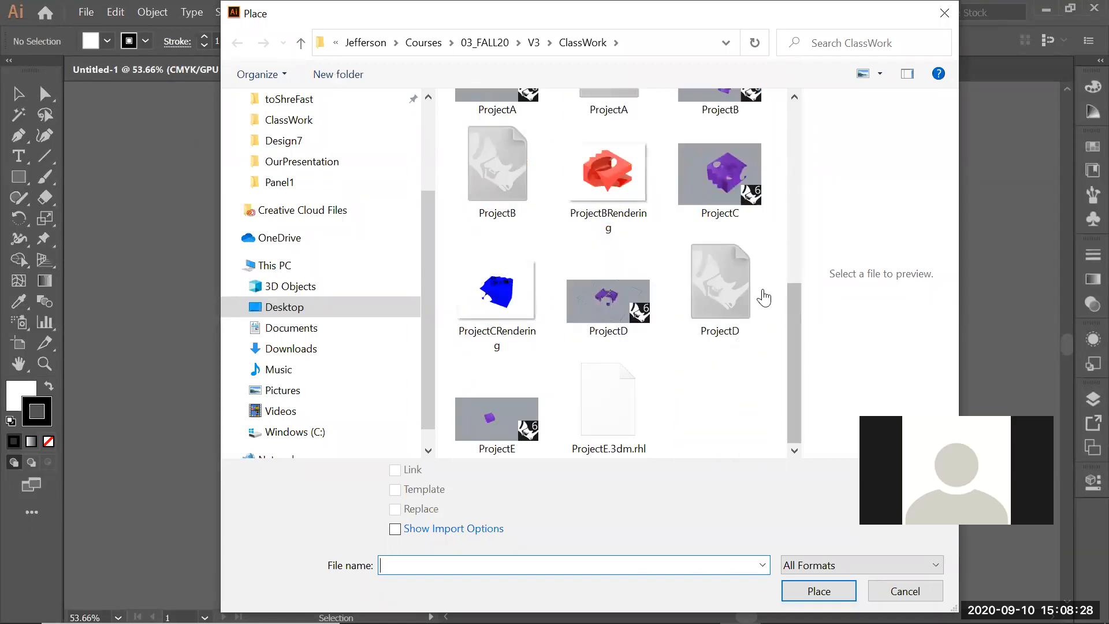
{"action": "key", "text": "alt+Tab"}
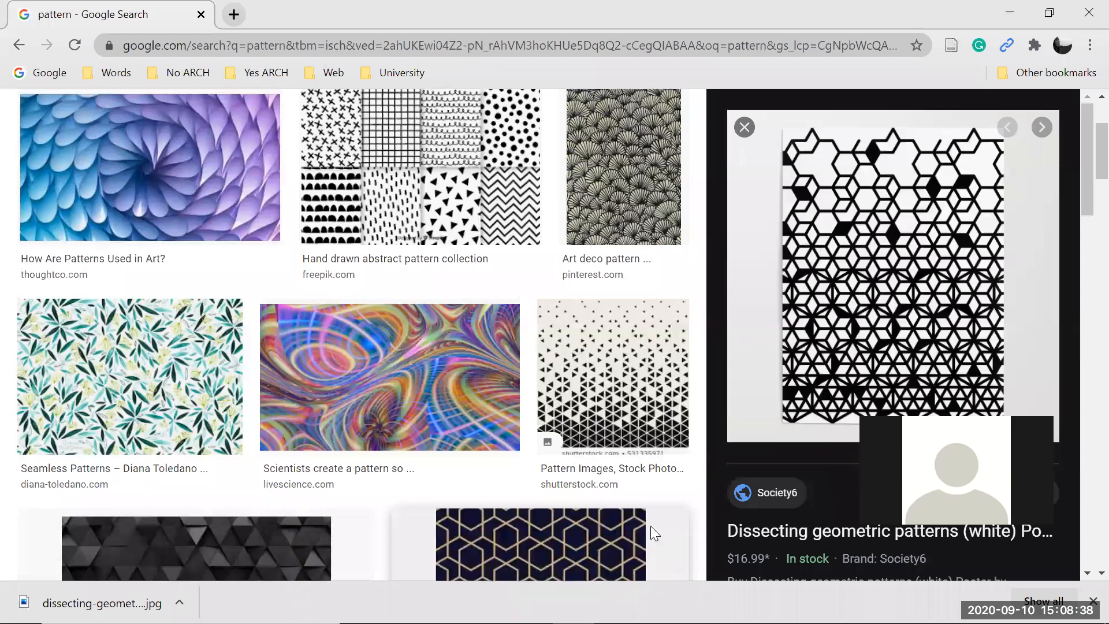
{"action": "key", "text": "alt+Tab"}
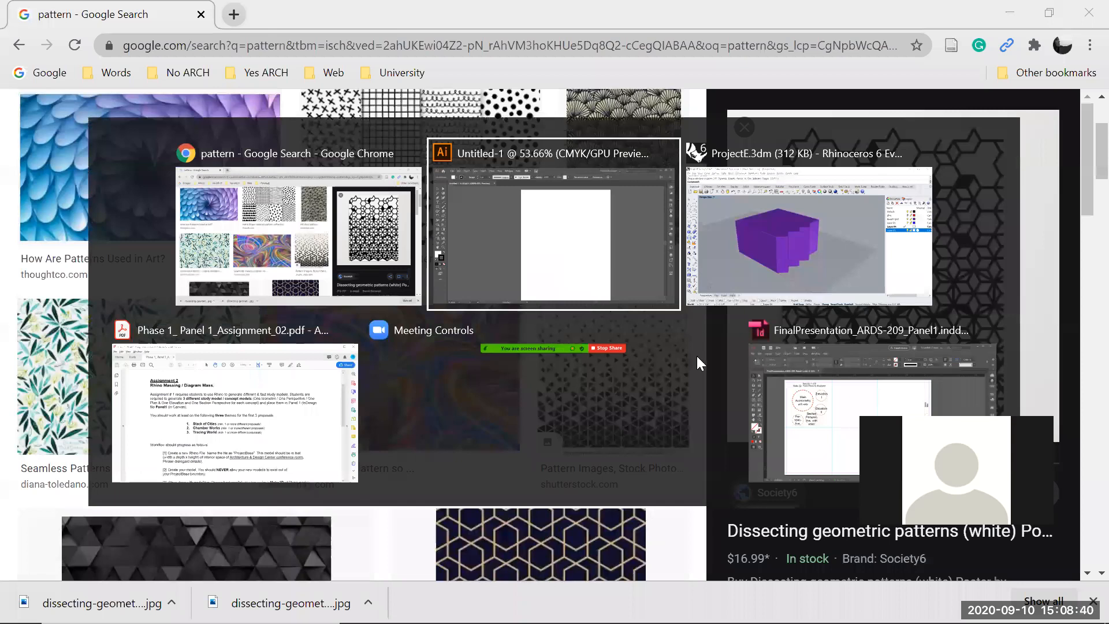
Step: Place the dissecting-geometric-patterns picture over the Illustrator artboard and embed it in the document
{"action": "left_click_drag", "start_coordinate": [809, 587], "coordinate": [555, 193]}
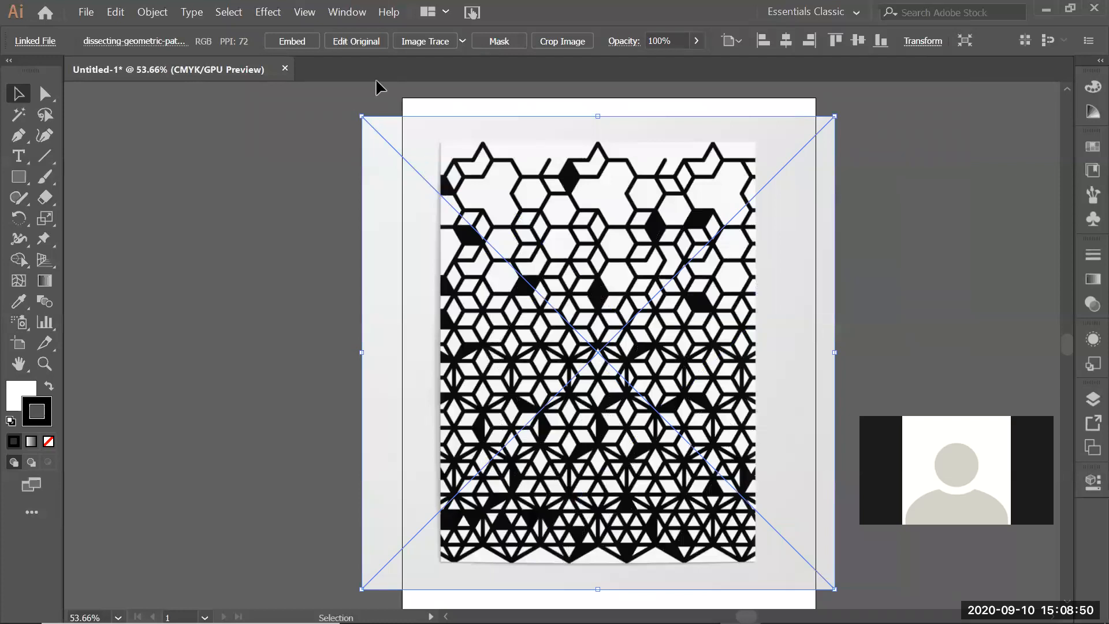
{"action": "left_click", "coordinate": [304, 42]}
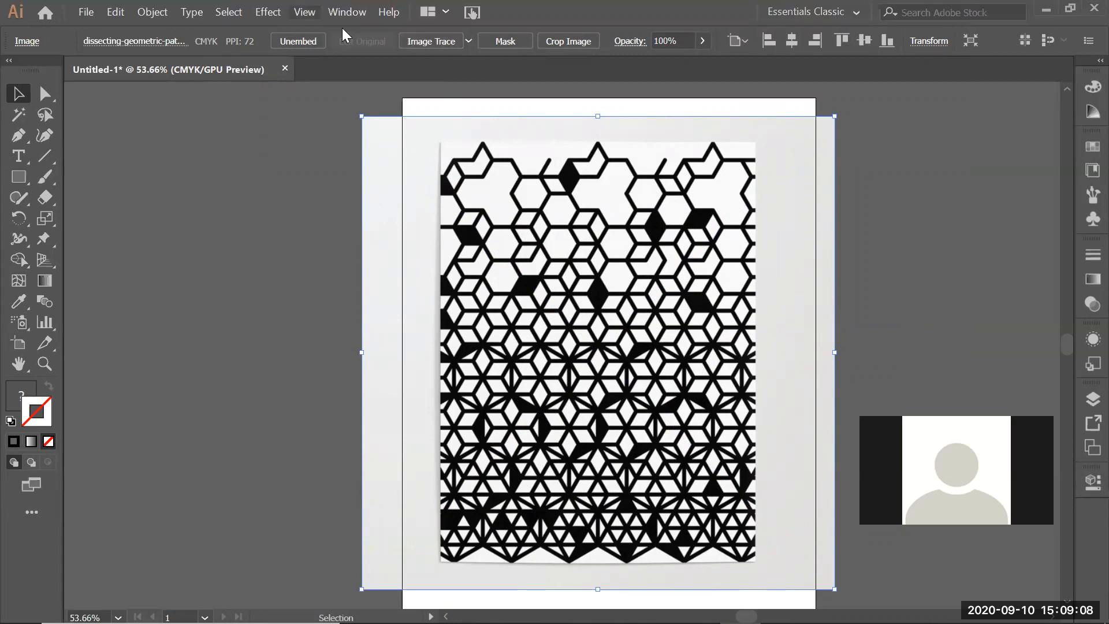
Step: Show the Image Trace panel, try it docked and floating beside the artboard, and close it
{"action": "key", "text": "alt+v"}
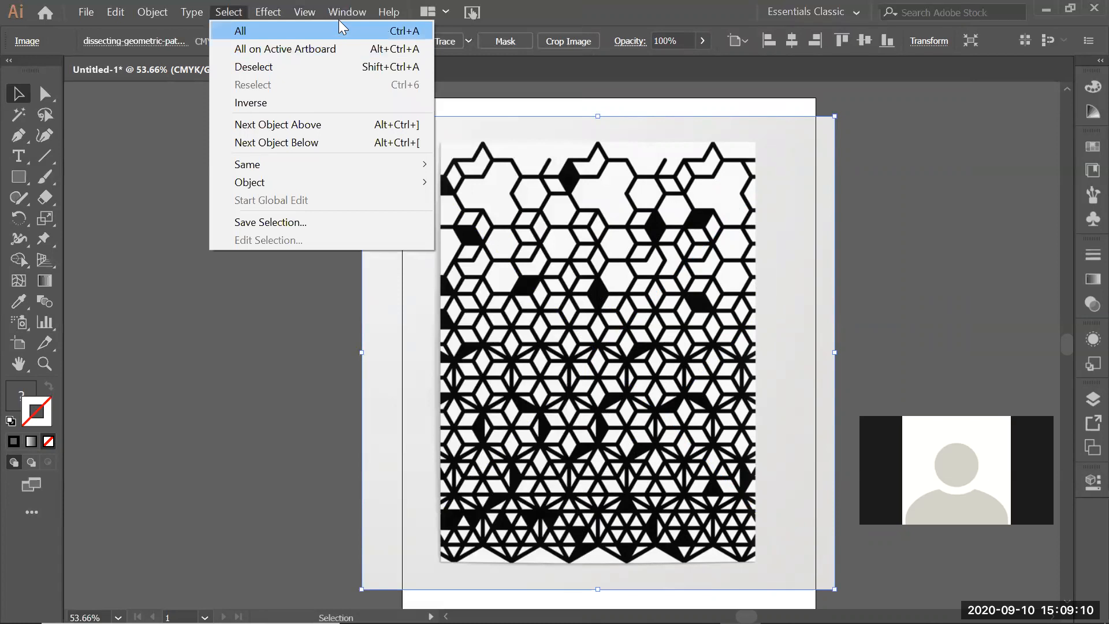
{"action": "mouse_move", "coordinate": [341, 18]}
{"action": "mouse_move", "coordinate": [424, 100]}
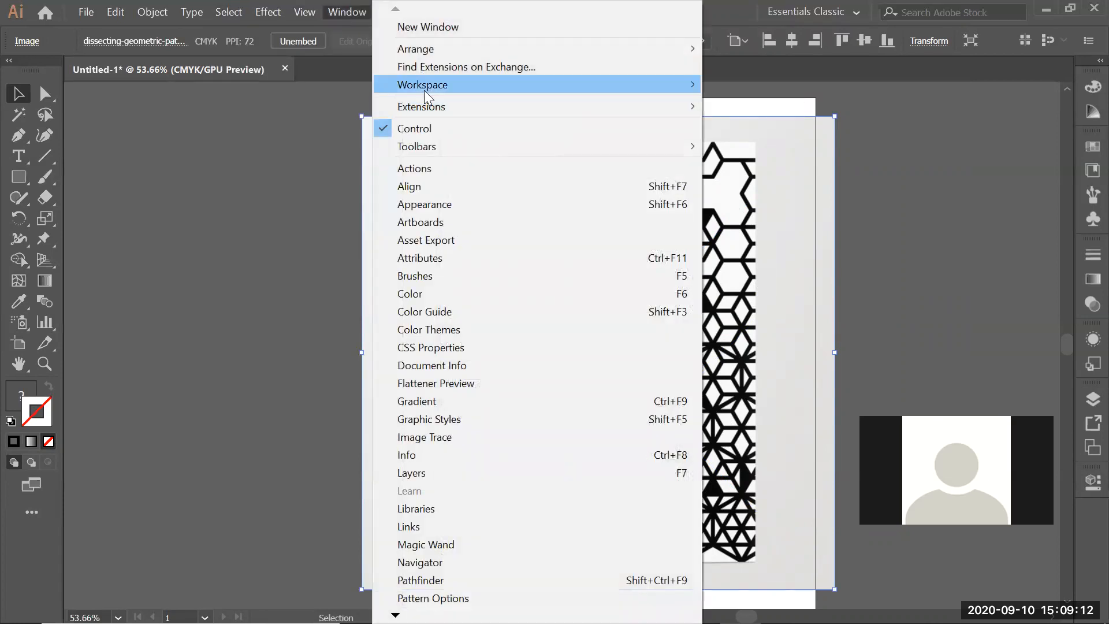
{"action": "left_click", "coordinate": [750, 122]}
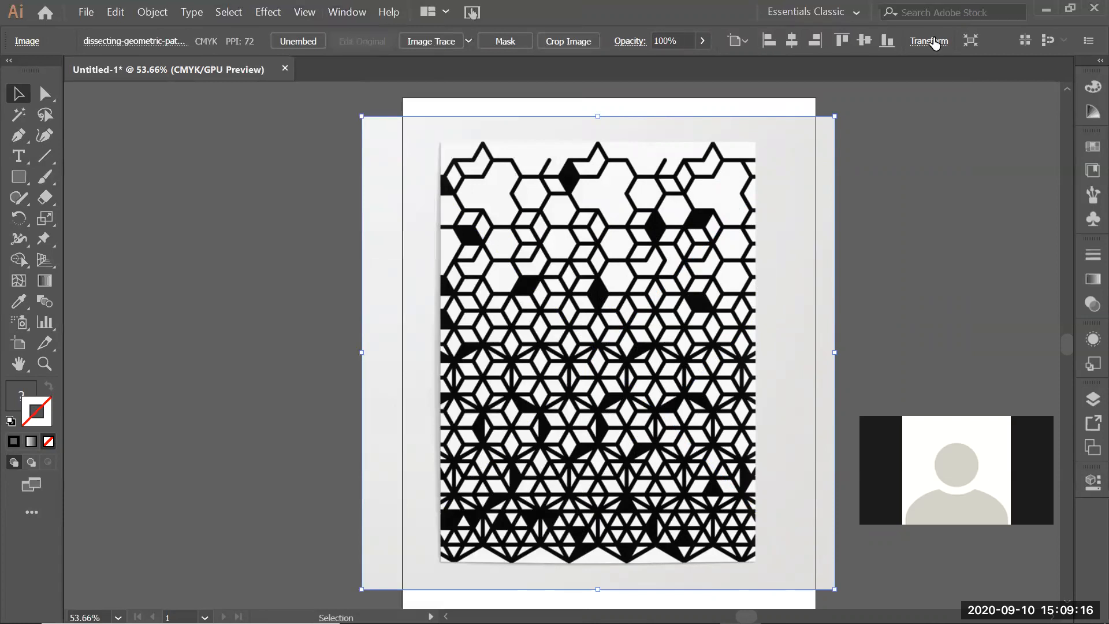
{"action": "left_click", "coordinate": [913, 140]}
{"action": "left_click", "coordinate": [347, 12]}
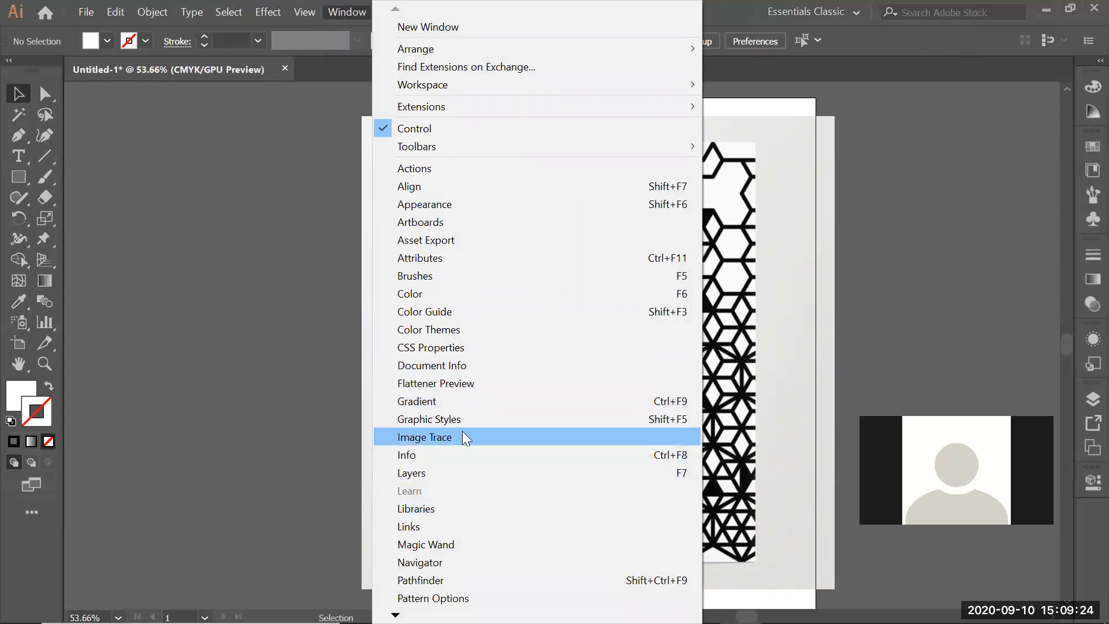
{"action": "left_click", "coordinate": [443, 436]}
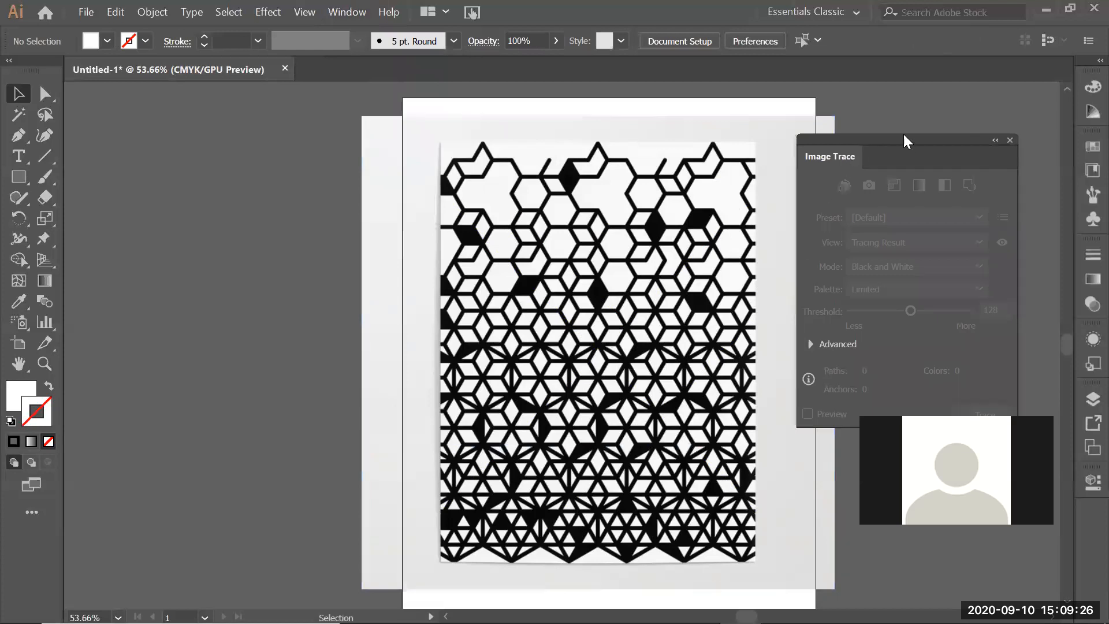
{"action": "mouse_move", "coordinate": [906, 142]}
{"action": "left_mouse_down"}
{"action": "mouse_move", "coordinate": [916, 347]}
{"action": "mouse_move", "coordinate": [1077, 500]}
{"action": "left_mouse_up"}
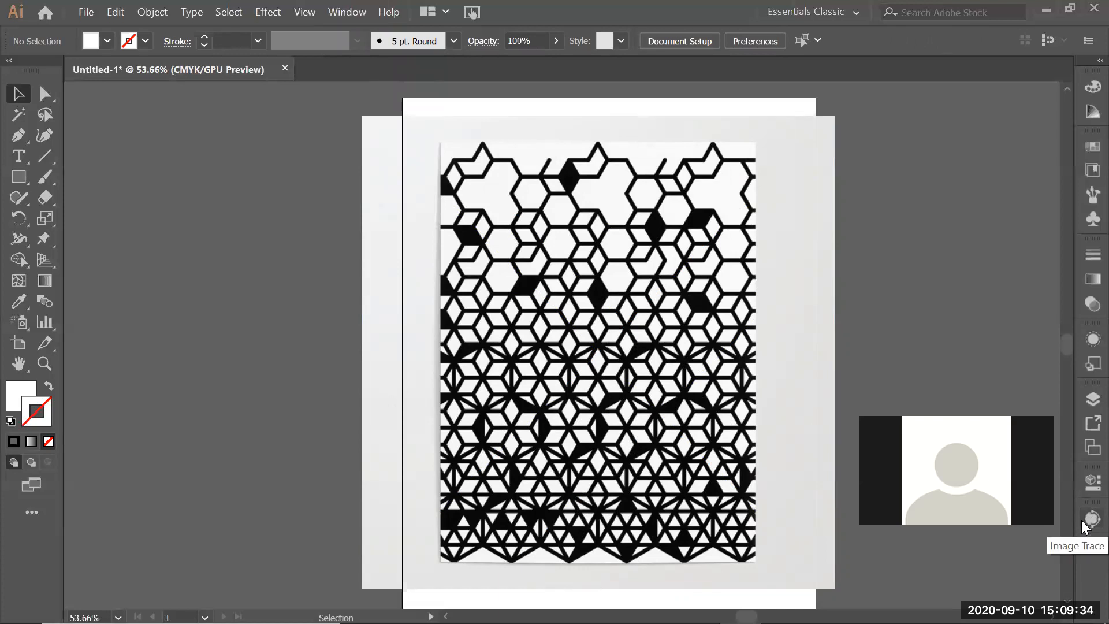
{"action": "left_click", "coordinate": [1083, 522]}
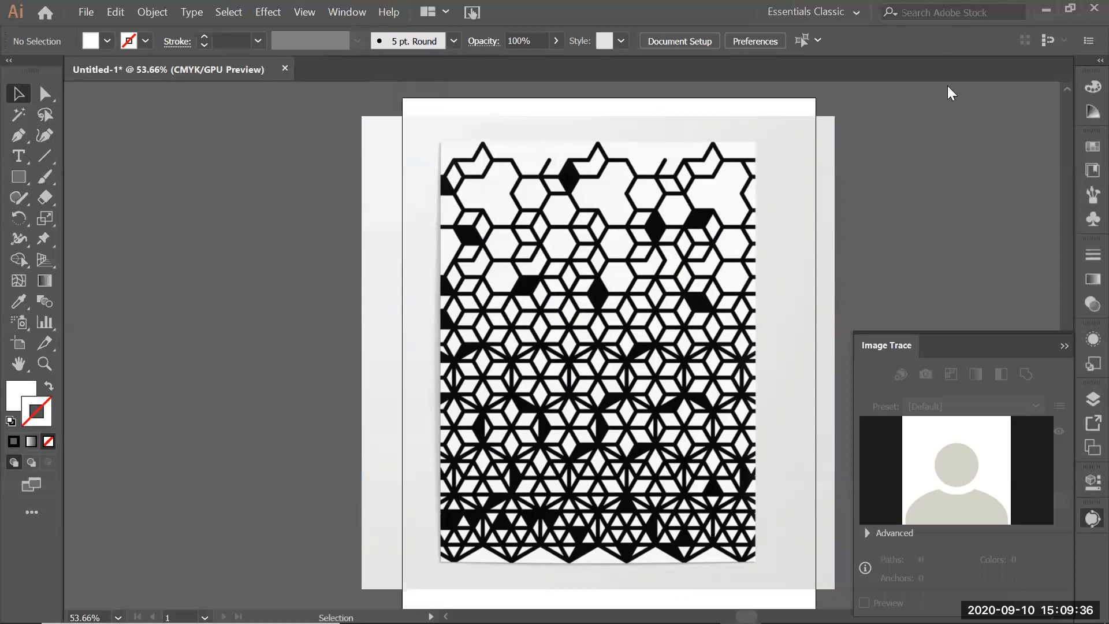
{"action": "mouse_move", "coordinate": [958, 81]}
{"action": "left_mouse_down"}
{"action": "mouse_move", "coordinate": [719, 116]}
{"action": "mouse_move", "coordinate": [248, 152]}
{"action": "left_mouse_up"}
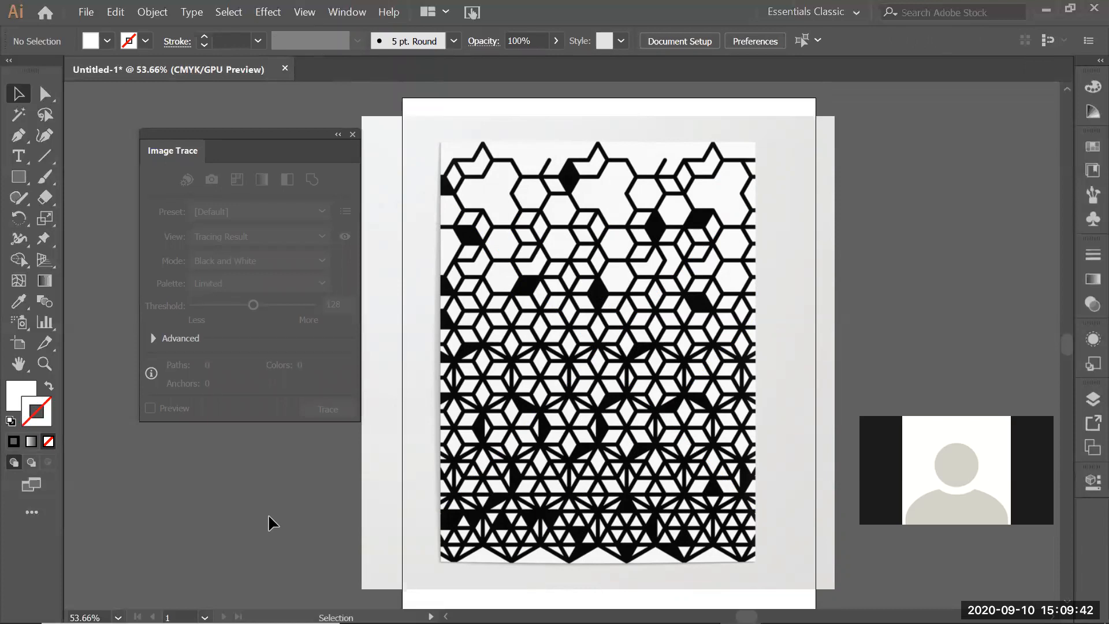
{"action": "left_click", "coordinate": [352, 135]}
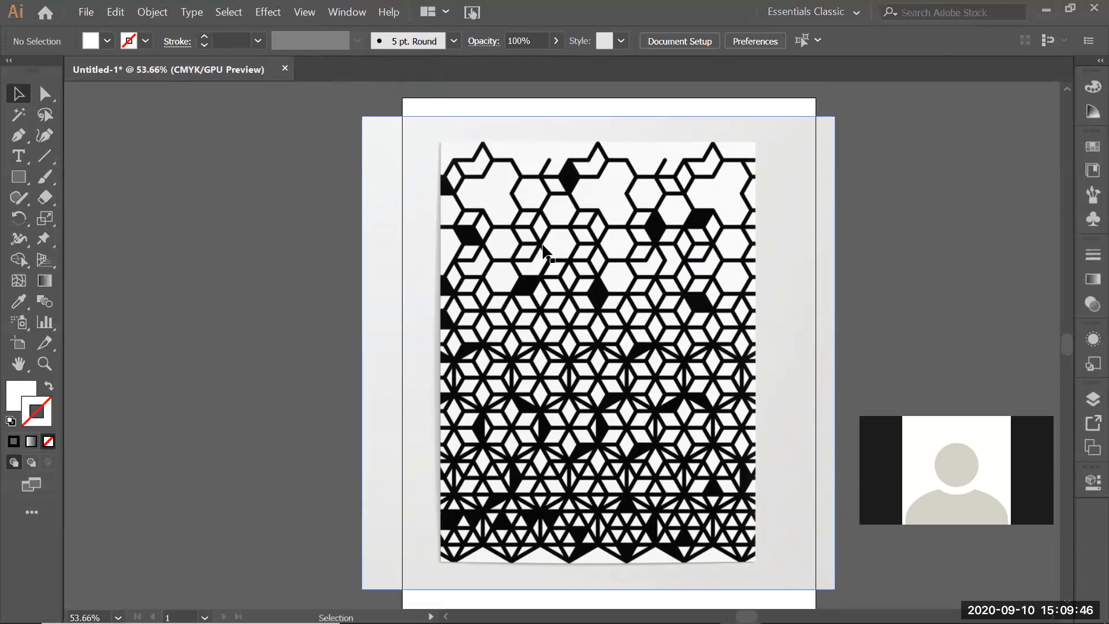
Step: Select the embedded pattern image and look over the available Image Trace presets without applying one
{"action": "left_click", "coordinate": [586, 260]}
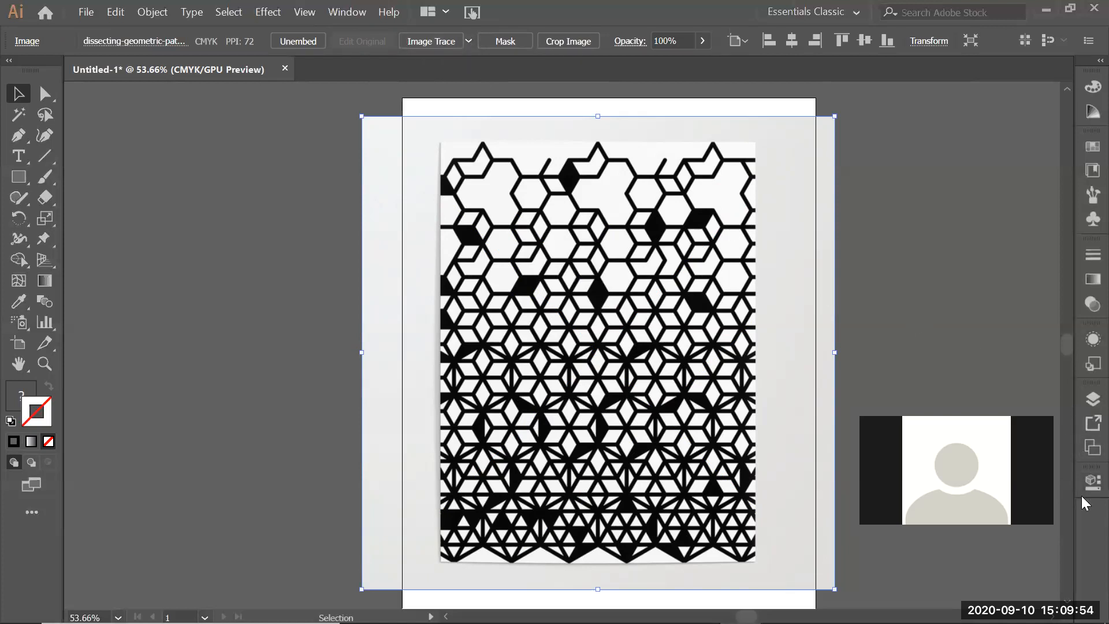
{"action": "left_click", "coordinate": [468, 41]}
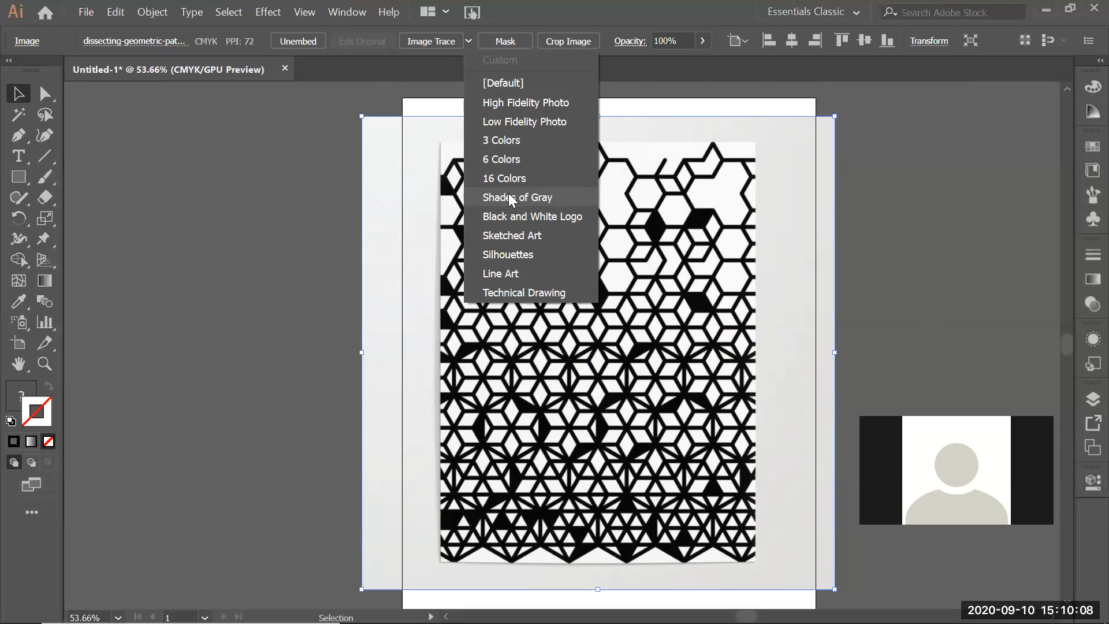
{"action": "left_click", "coordinate": [972, 225]}
Step: Examine the pixels along the edges of the pattern's black lines up close, and return to 100% view
{"action": "key", "text": "z"}
{"action": "left_click_drag", "start_coordinate": [541, 135], "coordinate": [595, 180]}
{"action": "left_click_drag", "start_coordinate": [458, 267], "coordinate": [615, 417]}
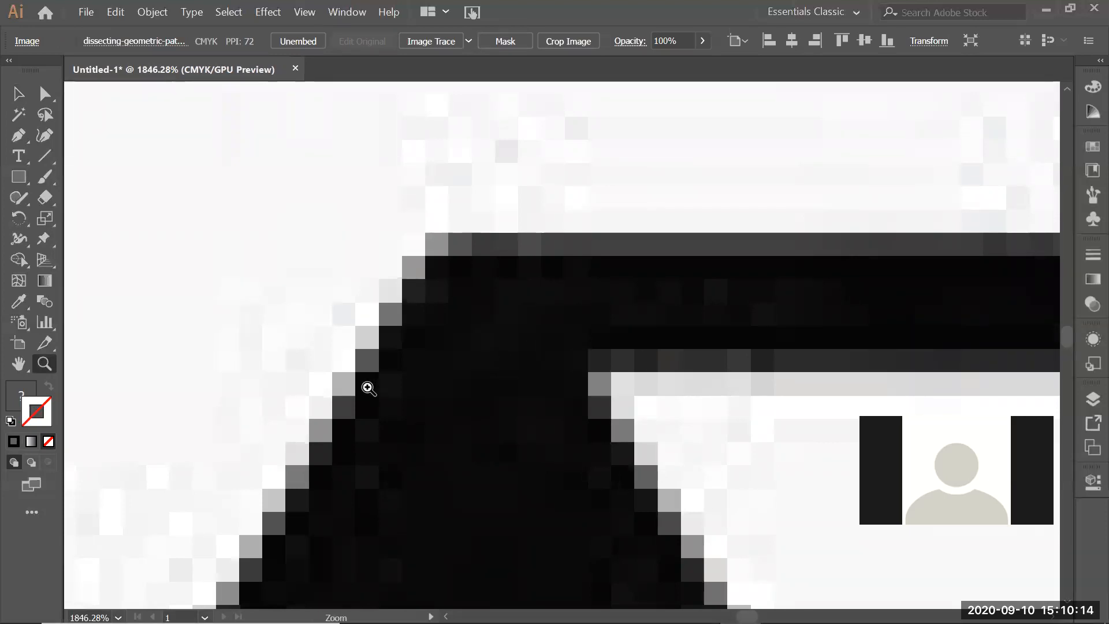
{"action": "left_click", "coordinate": [519, 422], "text": "alt"}
{"action": "left_click", "coordinate": [584, 430], "text": "alt"}
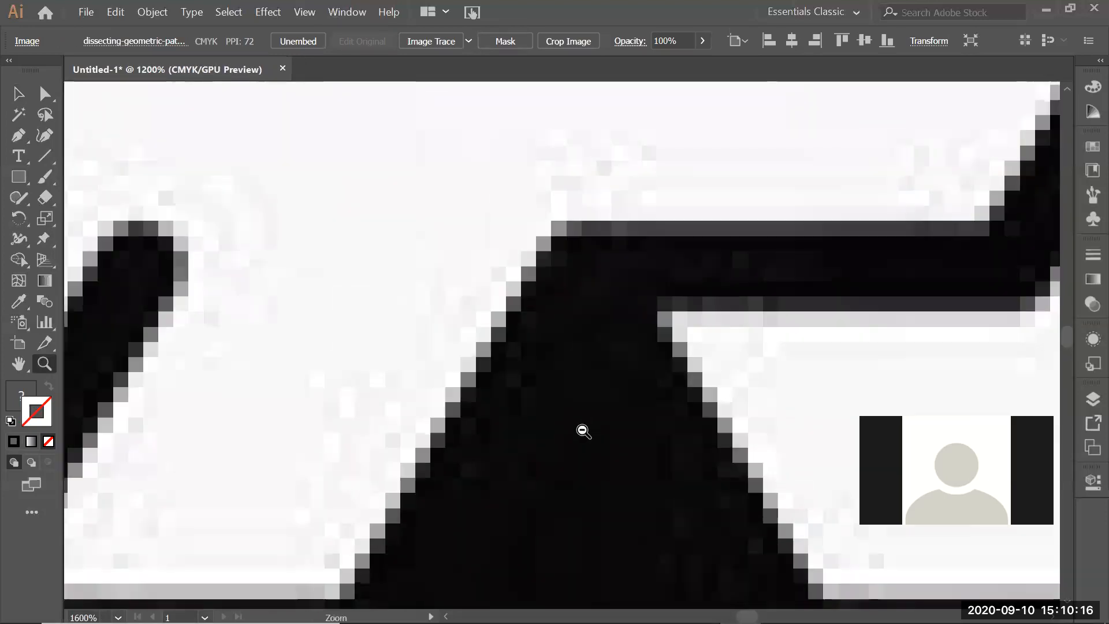
{"action": "left_click", "coordinate": [580, 426], "text": "alt"}
{"action": "key", "text": "ctrl+1"}
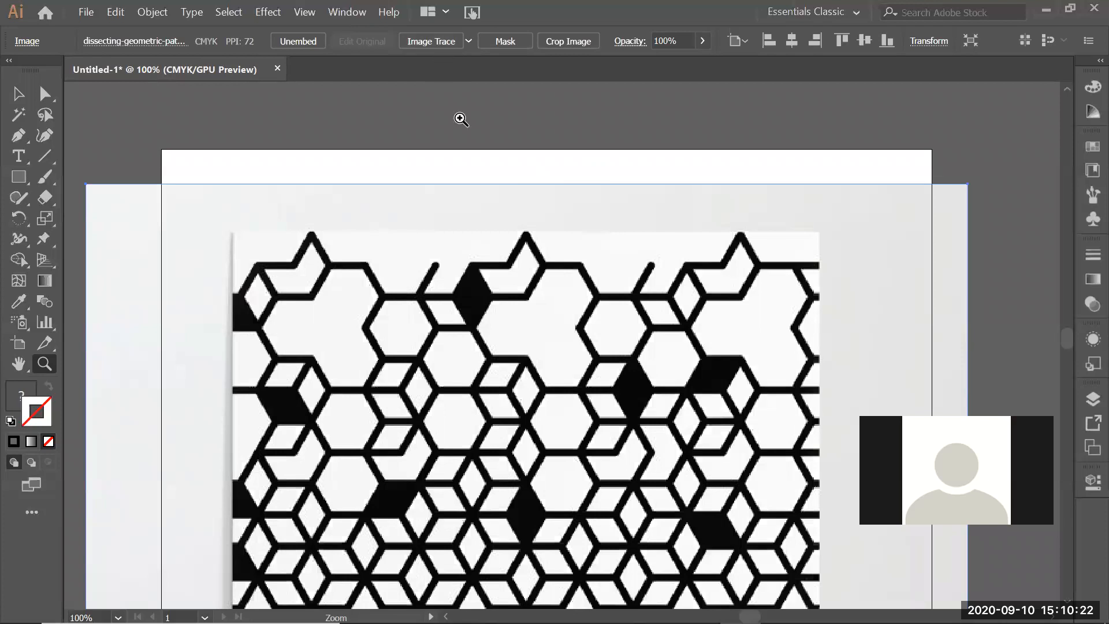
Step: Trace the pattern image with the Low Fidelity Photo preset
{"action": "key", "text": "v"}
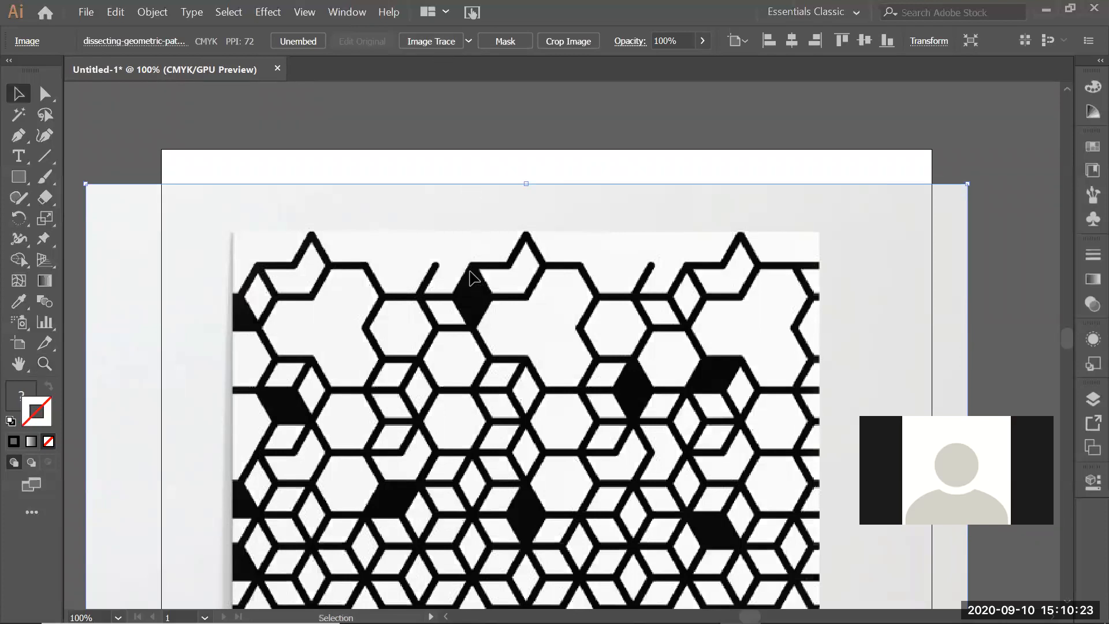
{"action": "left_click", "coordinate": [469, 41]}
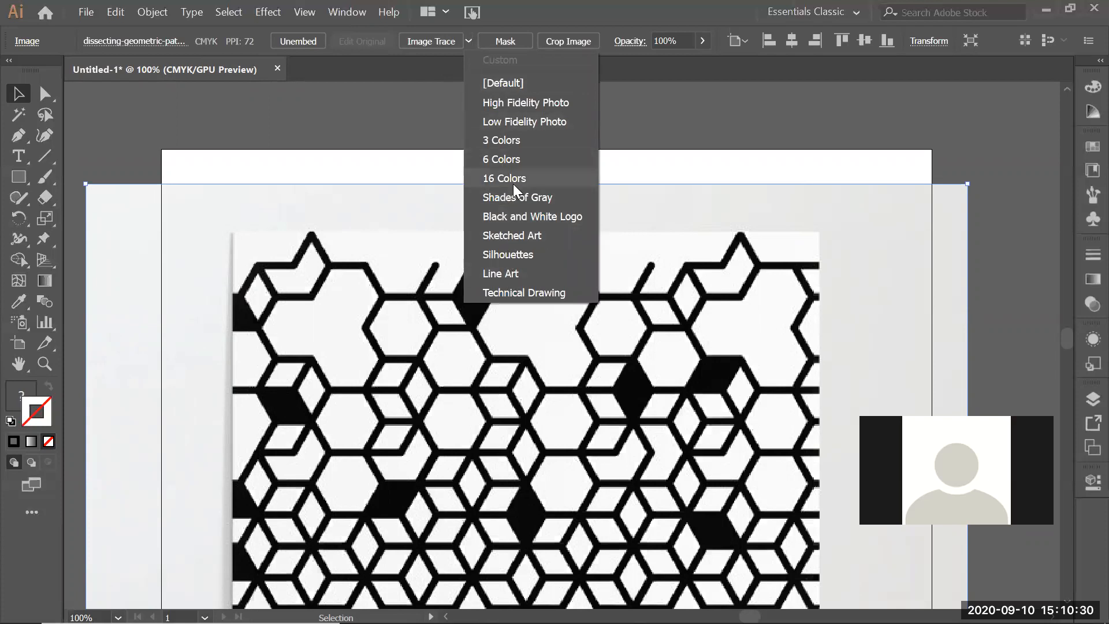
{"action": "left_click", "coordinate": [513, 123]}
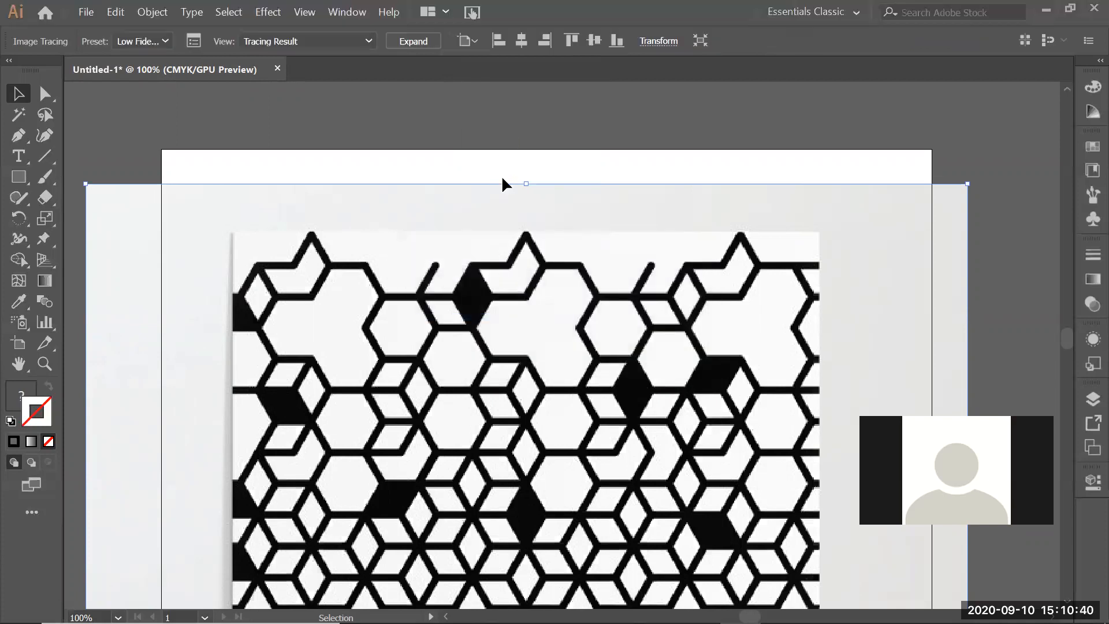
Step: Examine the line edges and cell shapes of the traced pattern up close, and return to 100% view
{"action": "key", "text": "z"}
{"action": "left_click_drag", "start_coordinate": [484, 218], "coordinate": [575, 310]}
{"action": "left_click_drag", "start_coordinate": [455, 156], "coordinate": [595, 307]}
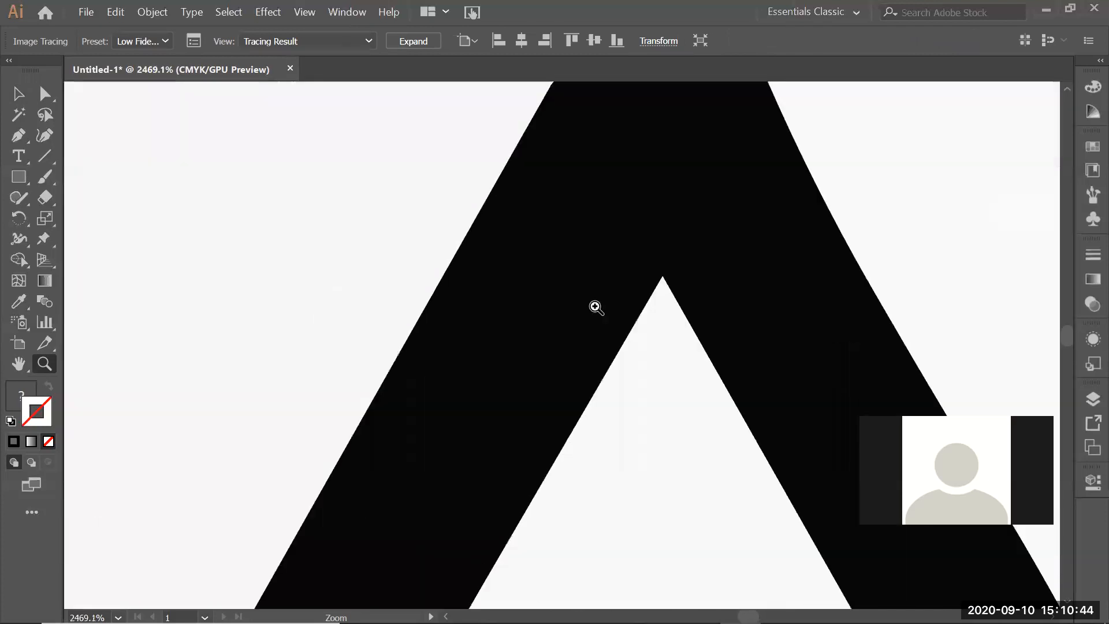
{"action": "left_click", "coordinate": [589, 348], "text": "alt"}
{"action": "left_click", "coordinate": [591, 432], "text": "alt"}
{"action": "left_click", "coordinate": [592, 433], "text": "alt"}
{"action": "left_click", "coordinate": [592, 433], "text": "alt"}
{"action": "left_click", "coordinate": [592, 433], "text": "alt"}
{"action": "left_click", "coordinate": [592, 433], "text": "alt"}
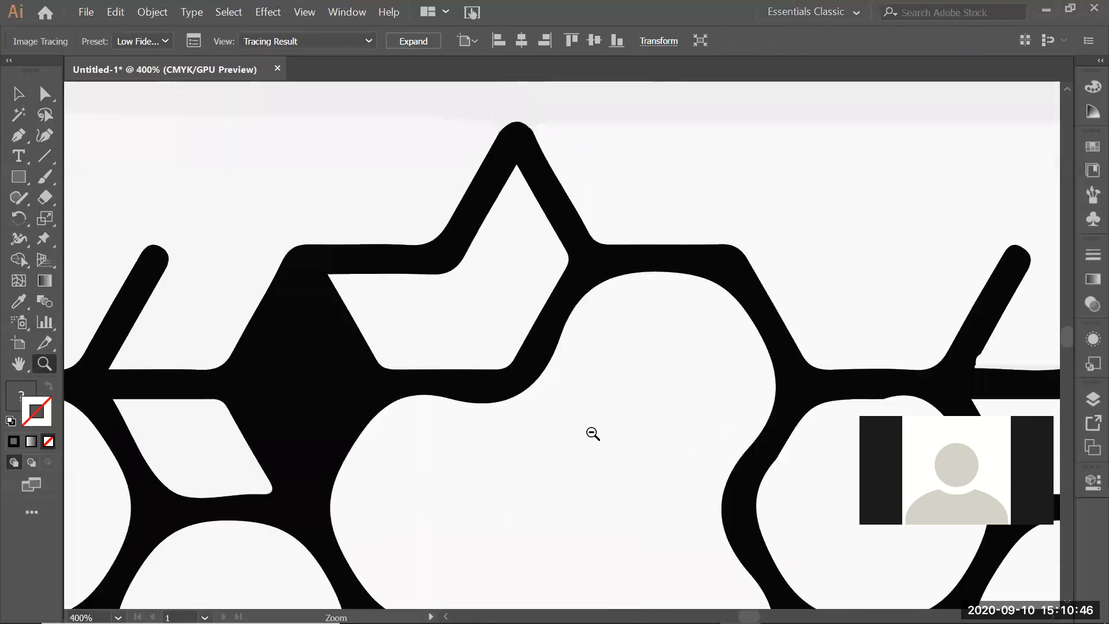
{"action": "left_click", "coordinate": [592, 432], "text": "alt"}
{"action": "left_click", "coordinate": [592, 432], "text": "alt"}
{"action": "left_click", "coordinate": [592, 432], "text": "alt"}
{"action": "left_click", "coordinate": [591, 432], "text": "alt"}
{"action": "left_click_drag", "start_coordinate": [451, 257], "coordinate": [582, 323]}
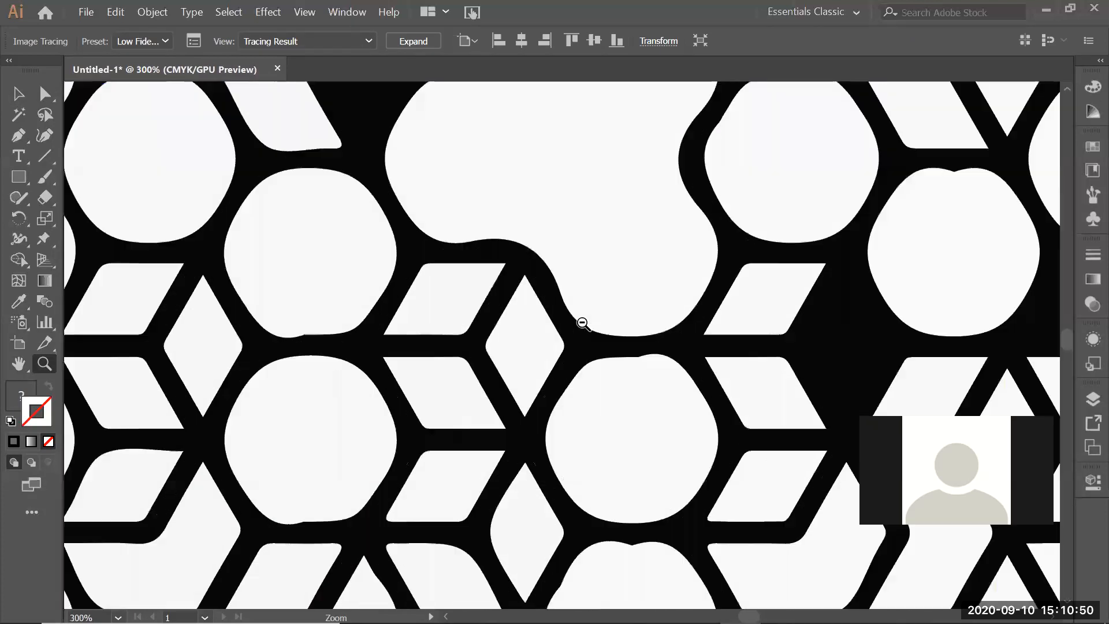
{"action": "left_click", "coordinate": [553, 373], "text": "alt"}
{"action": "left_click", "coordinate": [553, 373], "text": "alt"}
{"action": "left_click", "coordinate": [553, 373], "text": "alt"}
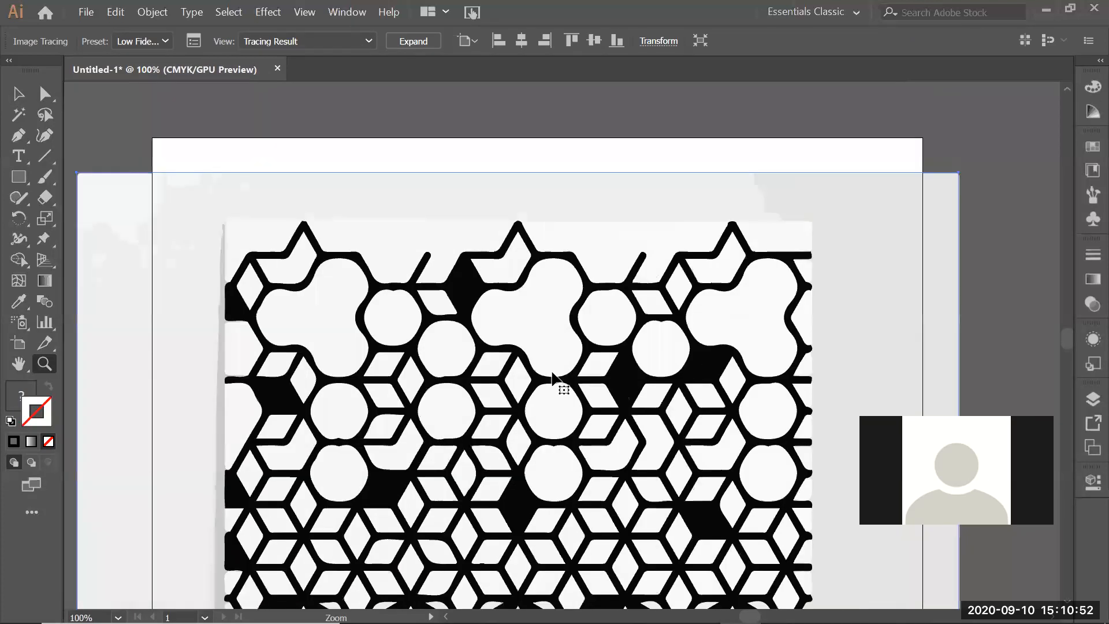
Step: Undo the Low Fidelity Photo trace, and try the 3 Colors preset on the image before undoing that as well
{"action": "key", "text": "ctrl+z"}
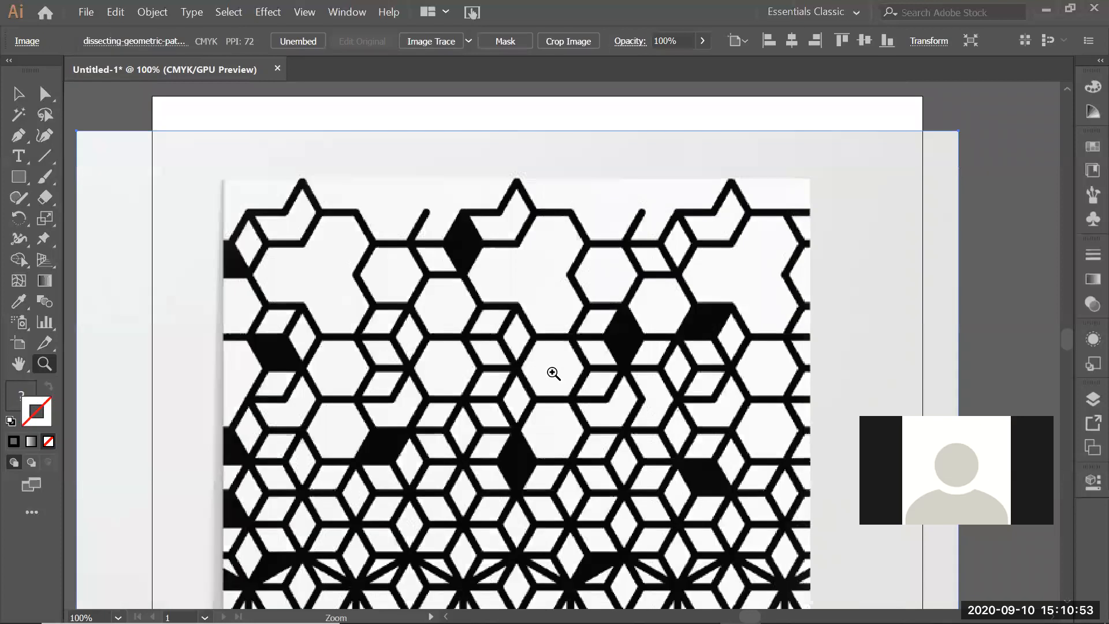
{"action": "left_click", "coordinate": [468, 41]}
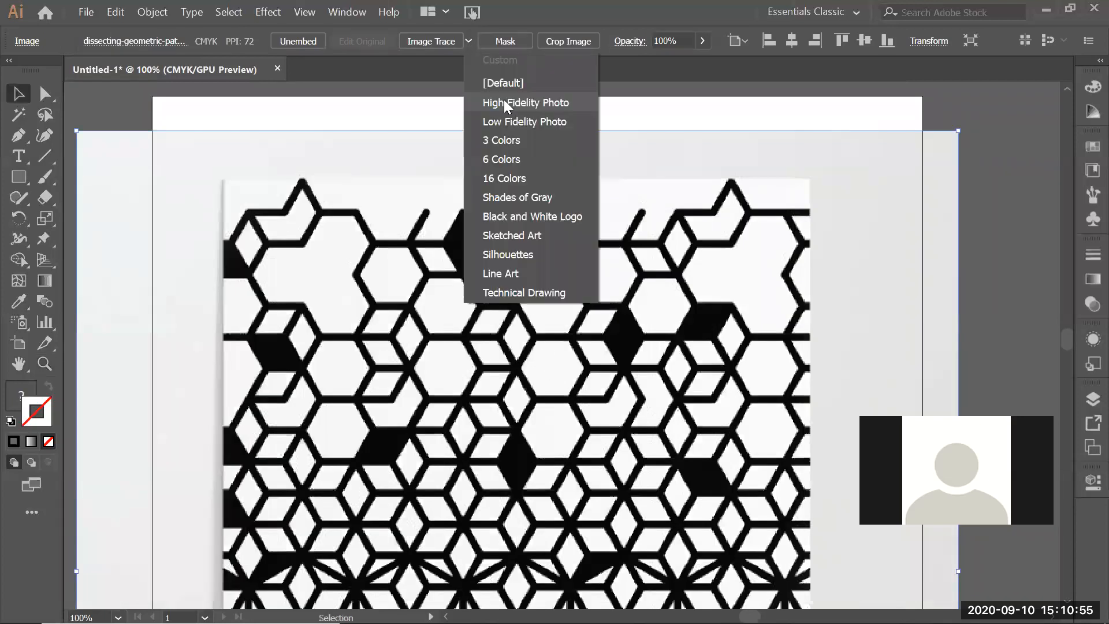
{"action": "left_click", "coordinate": [504, 142]}
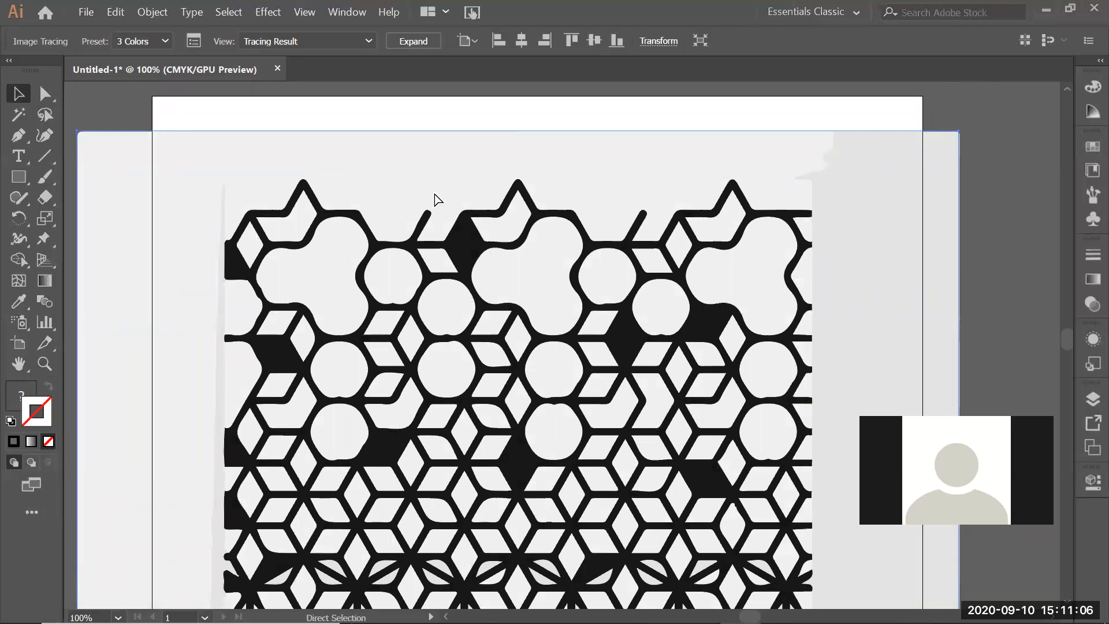
{"action": "key", "text": "ctrl+z"}
Step: Trace the pattern image with the Silhouettes preset
{"action": "left_click", "coordinate": [469, 40]}
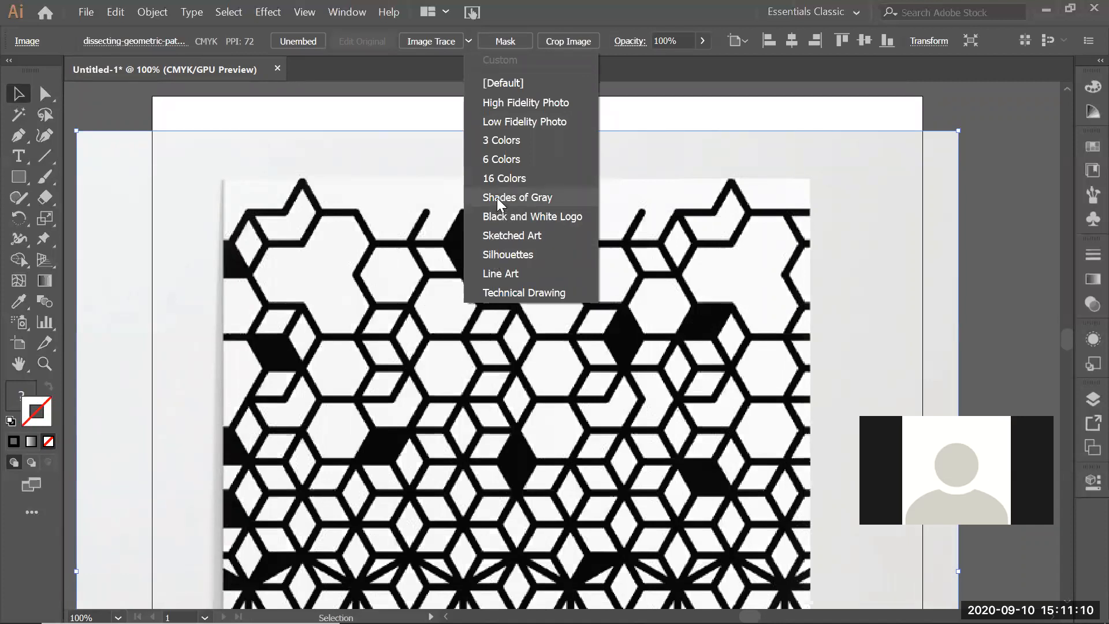
{"action": "left_click", "coordinate": [508, 255]}
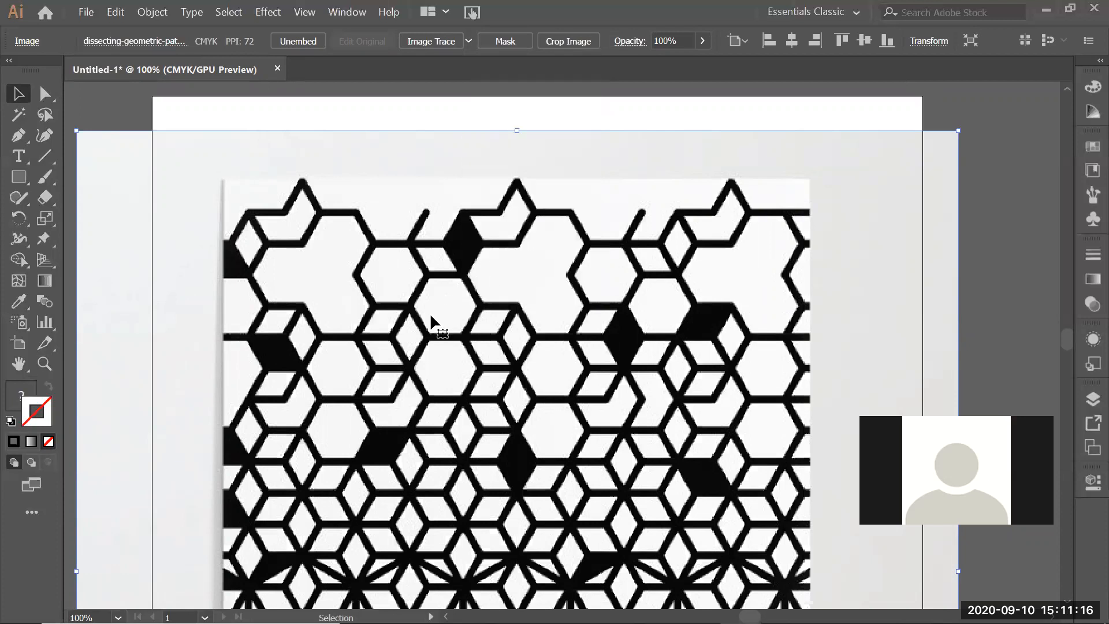
{"action": "scroll", "coordinate": [508, 376], "scroll_direction": "down", "scroll_amount": 5}
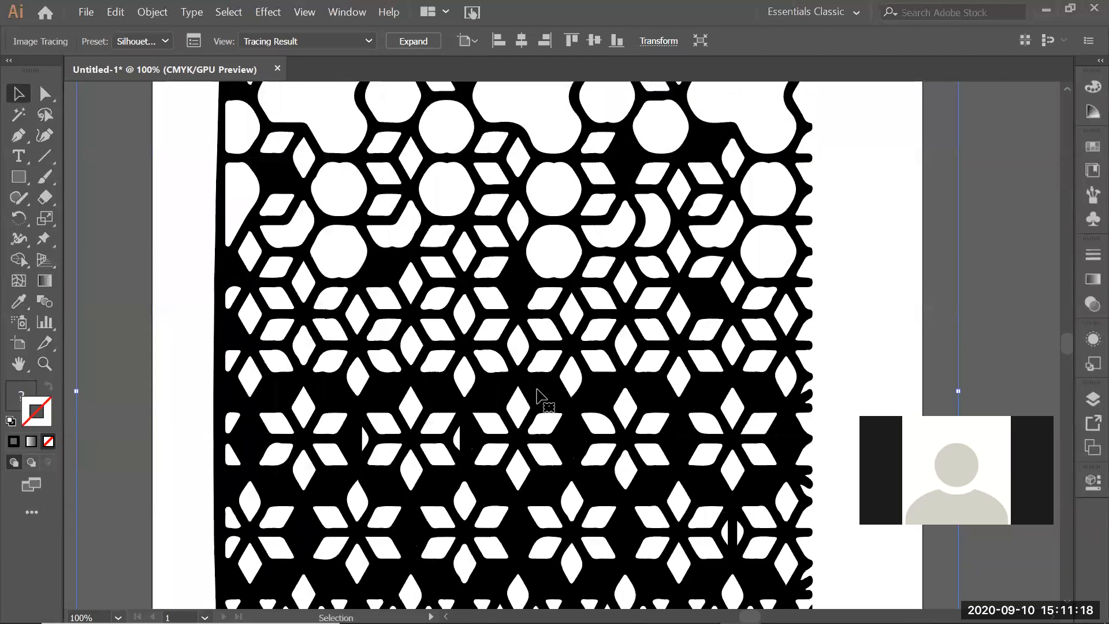
Step: Examine the cell shapes of the Silhouettes trace up close and across its lower rows
{"action": "key", "text": "z"}
{"action": "left_click_drag", "start_coordinate": [490, 185], "coordinate": [570, 257]}
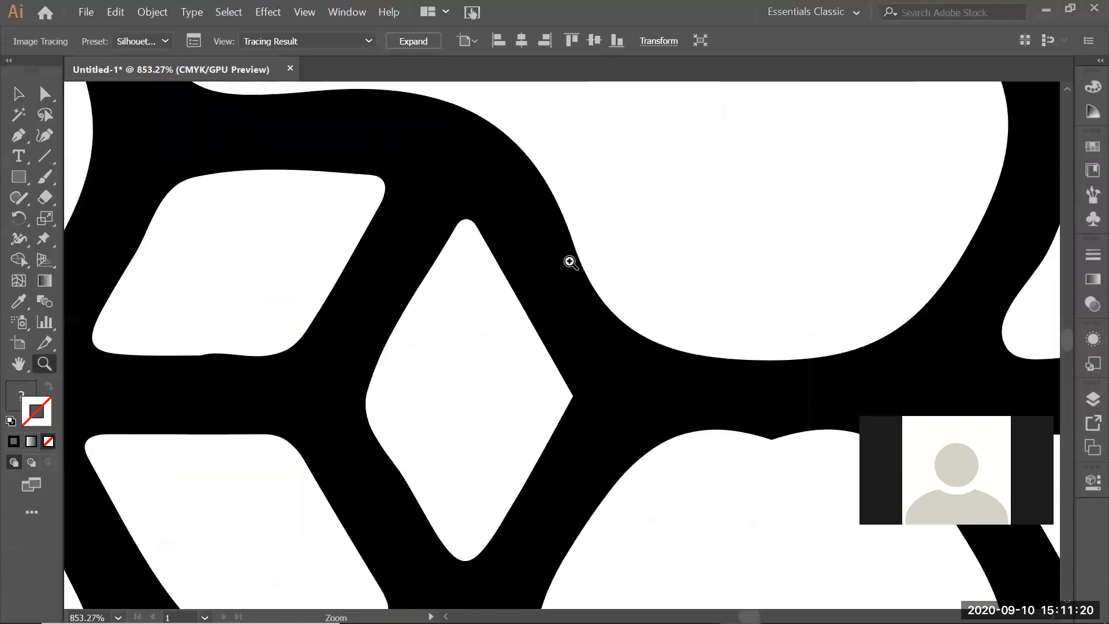
{"action": "left_click", "coordinate": [641, 383], "text": "alt"}
{"action": "left_click", "coordinate": [631, 362], "text": "alt"}
{"action": "left_click", "coordinate": [627, 359], "text": "alt"}
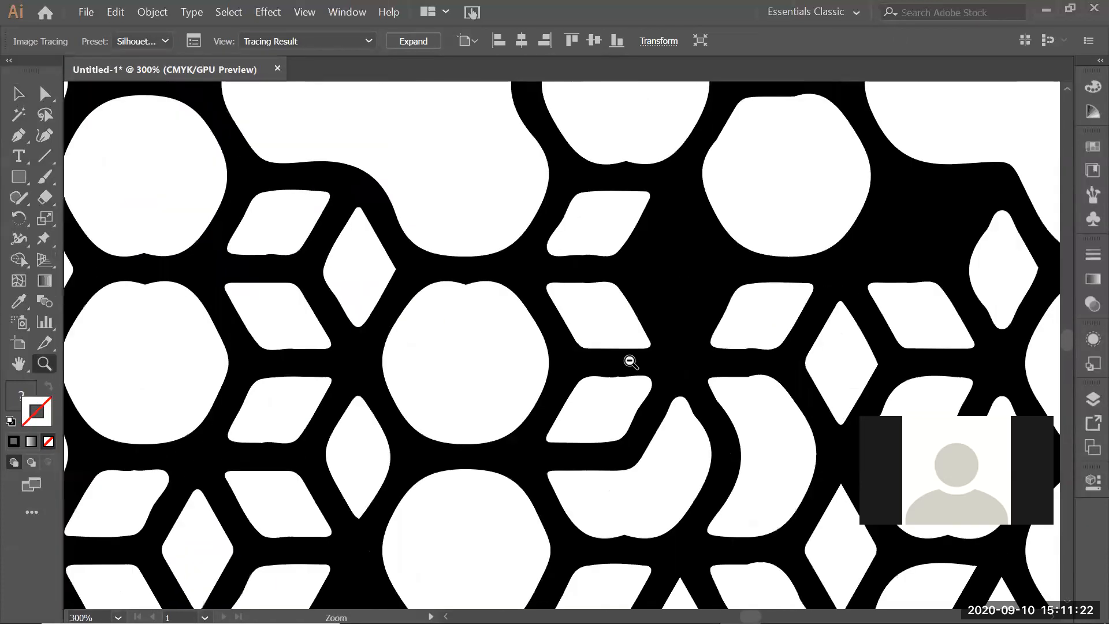
{"action": "left_click", "coordinate": [626, 359], "text": "alt"}
{"action": "left_click", "coordinate": [448, 236], "text": "alt"}
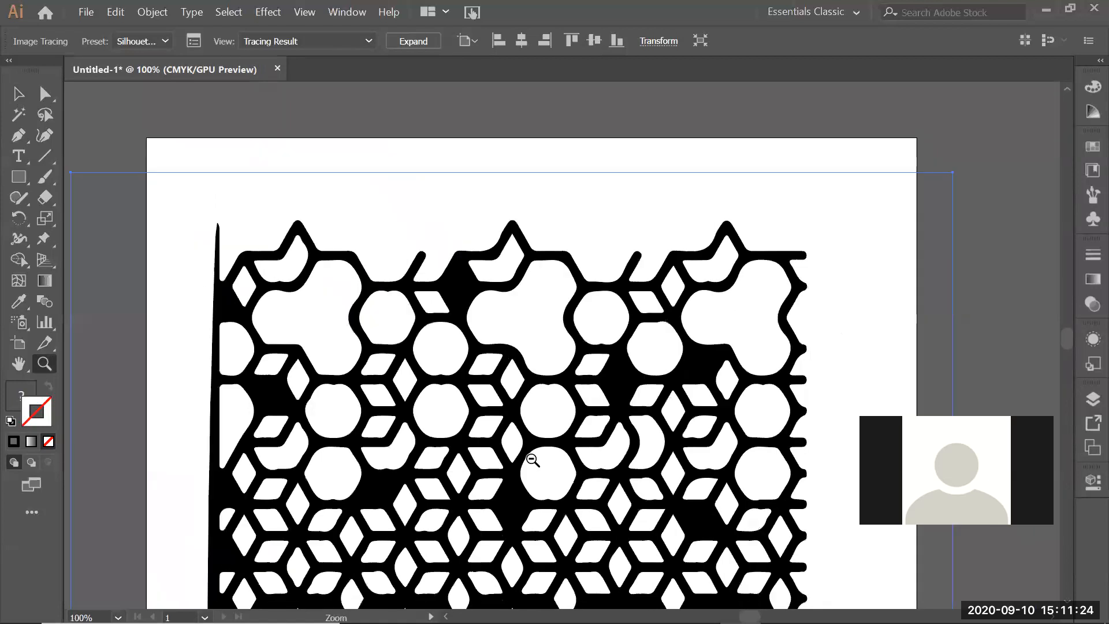
{"action": "left_click", "coordinate": [527, 458], "text": "alt"}
{"action": "left_click_drag", "start_coordinate": [647, 424], "coordinate": [593, 227]}
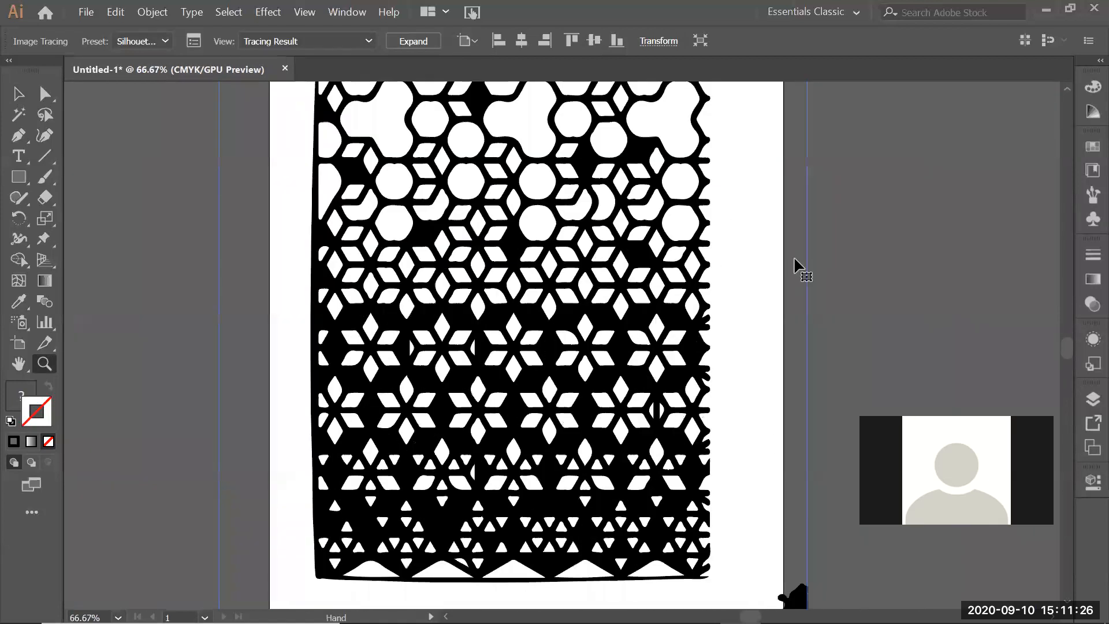
Step: Deselect the tracing, examine the curves where its black lines meet up close, and return to 50% view
{"action": "key", "text": "v"}
{"action": "key", "text": "ctrl+shift+a"}
{"action": "scroll", "coordinate": [650, 249], "scroll_direction": "up", "scroll_amount": 4}
{"action": "key", "text": "z"}
{"action": "left_click_drag", "start_coordinate": [553, 261], "coordinate": [617, 306]}
{"action": "left_click_drag", "start_coordinate": [606, 437], "coordinate": [755, 477]}
{"action": "left_click_drag", "start_coordinate": [742, 406], "coordinate": [361, 264]}
{"action": "left_click", "coordinate": [392, 264], "text": "alt"}
{"action": "left_click", "coordinate": [393, 264], "text": "alt"}
{"action": "left_click", "coordinate": [394, 263], "text": "alt"}
{"action": "left_click", "coordinate": [477, 416], "text": "alt"}
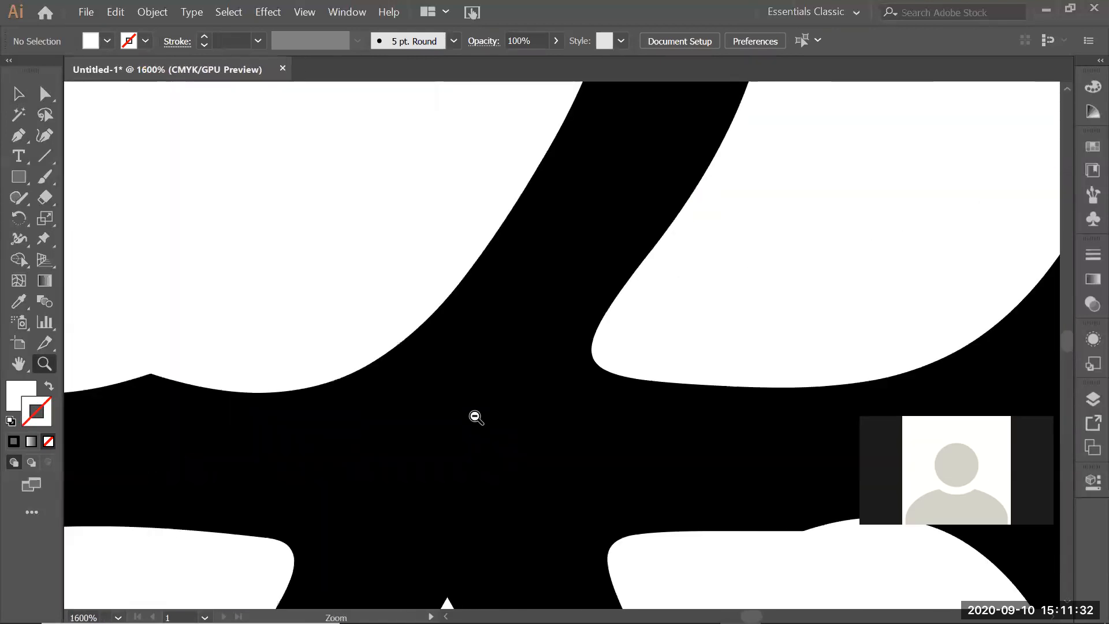
{"action": "left_click", "coordinate": [477, 416], "text": "alt"}
{"action": "left_click", "coordinate": [478, 413], "text": "alt"}
{"action": "left_click", "coordinate": [478, 411], "text": "alt"}
{"action": "left_click", "coordinate": [478, 409], "text": "alt"}
{"action": "left_click", "coordinate": [585, 359], "text": "alt"}
{"action": "left_click", "coordinate": [588, 357], "text": "alt"}
{"action": "left_click", "coordinate": [586, 356], "text": "alt"}
{"action": "left_click", "coordinate": [586, 355], "text": "alt"}
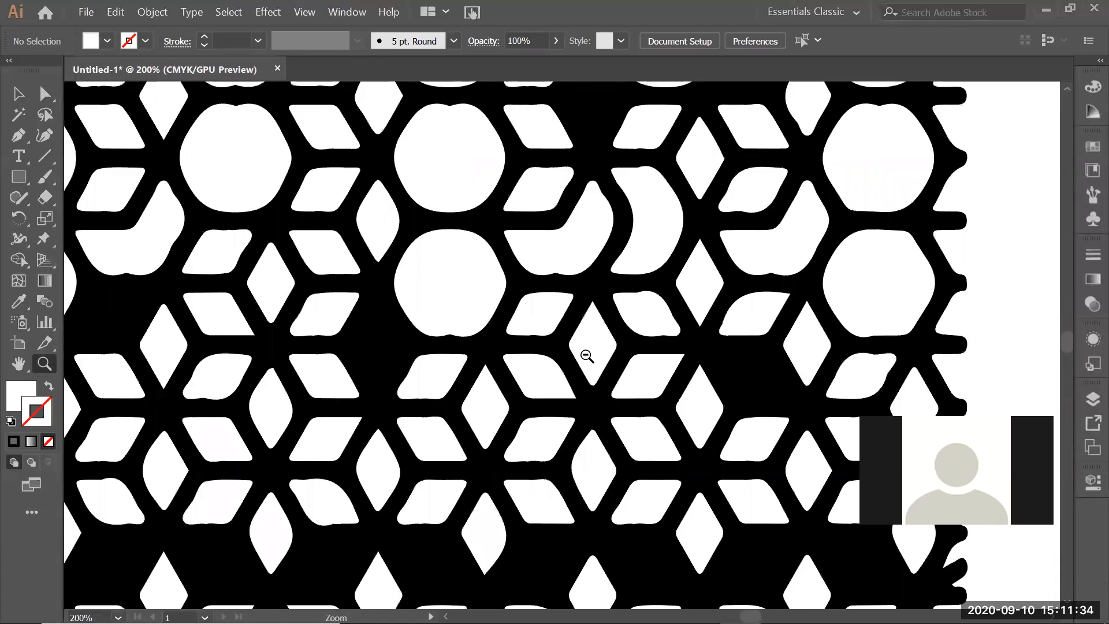
{"action": "left_click", "coordinate": [586, 355], "text": "alt"}
{"action": "left_click", "coordinate": [585, 355], "text": "alt"}
Step: Expand the Silhouettes tracing of the pattern into editable paths
{"action": "left_click", "coordinate": [502, 271]}
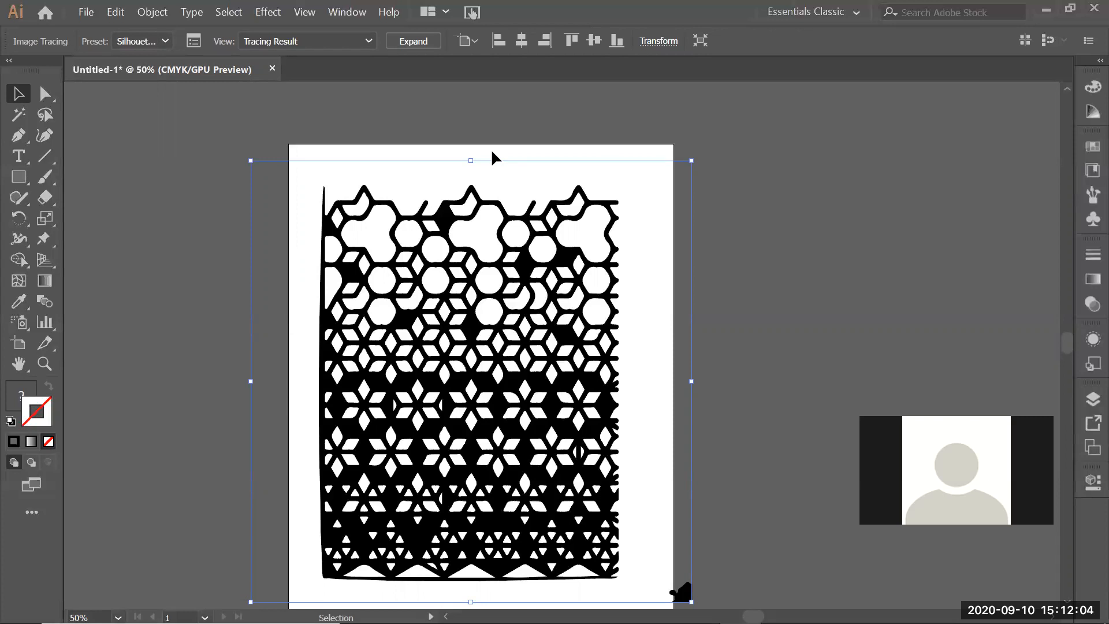
{"action": "left_click", "coordinate": [480, 124]}
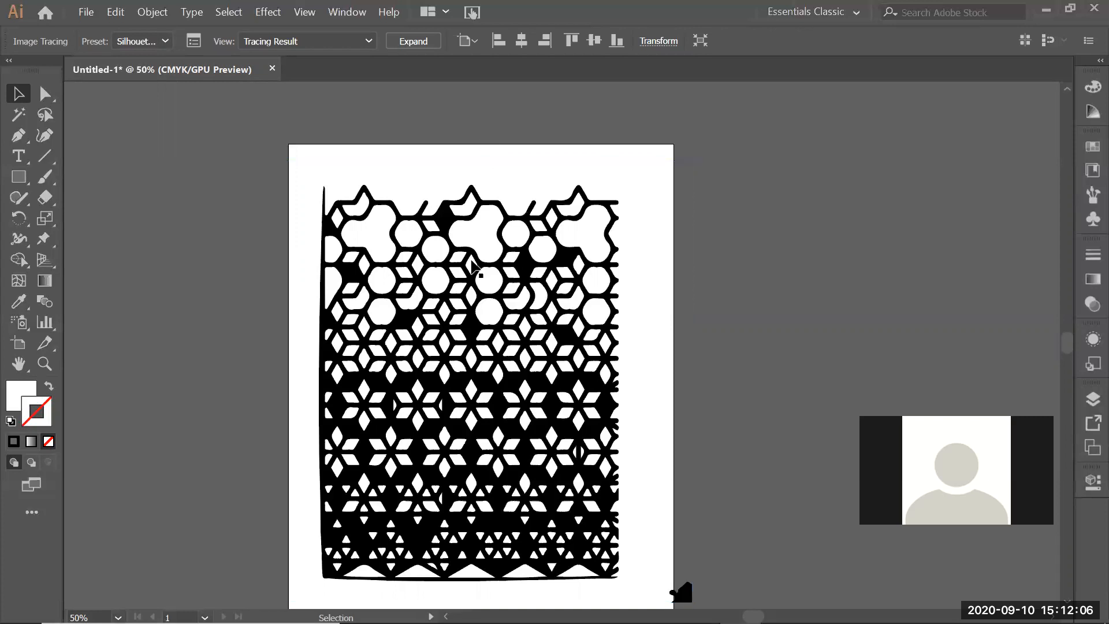
{"action": "left_click", "coordinate": [509, 285]}
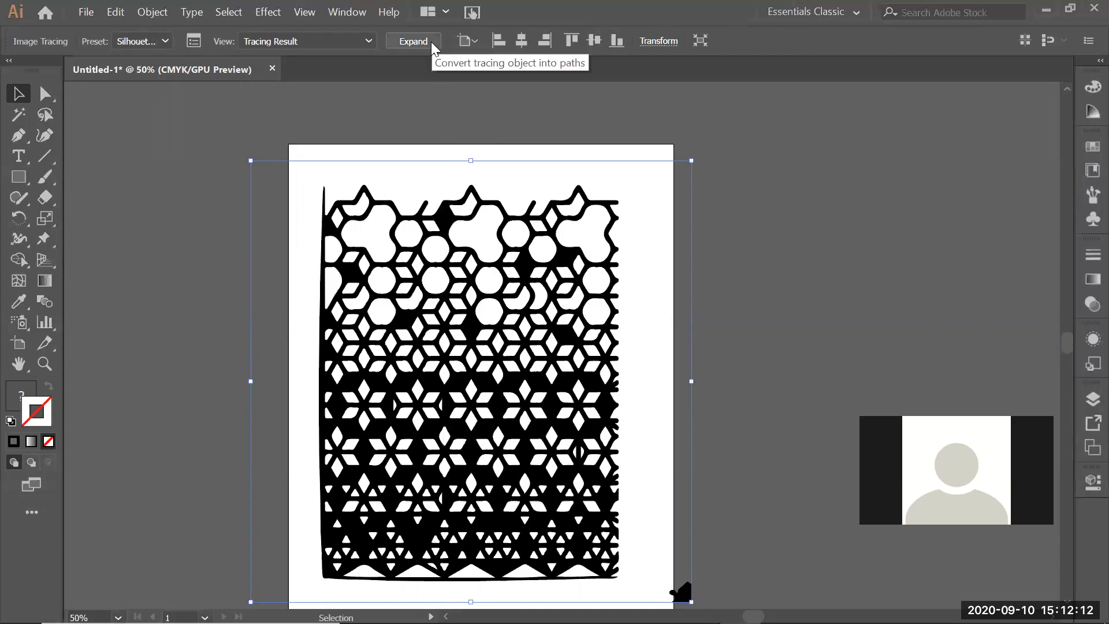
{"action": "left_click", "coordinate": [414, 41]}
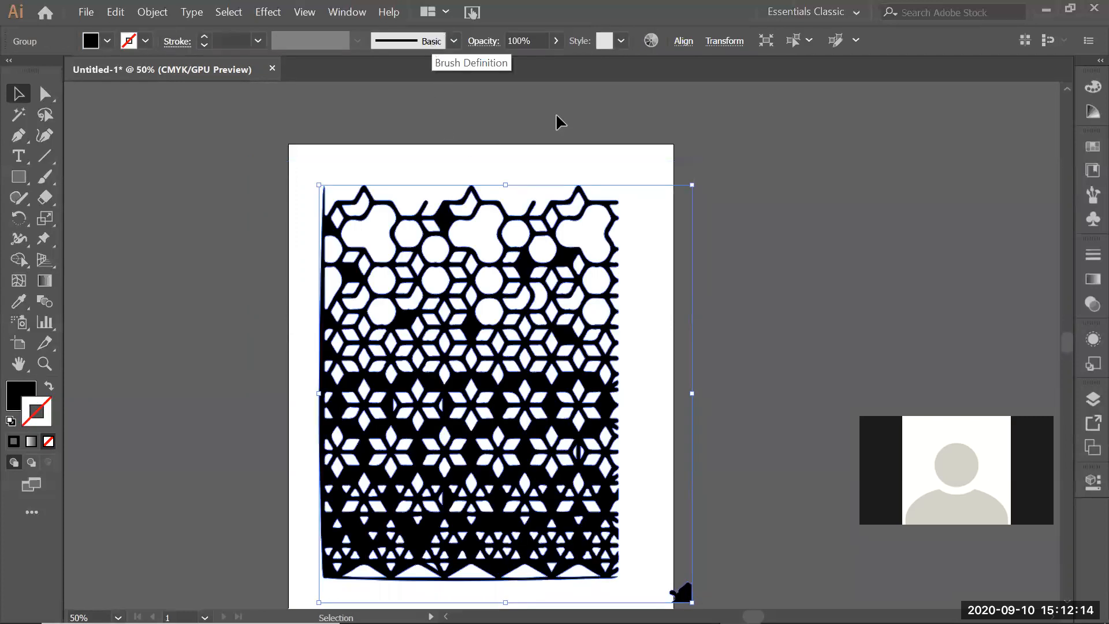
Step: Ungroup the expanded pattern artwork
{"action": "left_click", "coordinate": [768, 238]}
{"action": "left_click", "coordinate": [509, 253]}
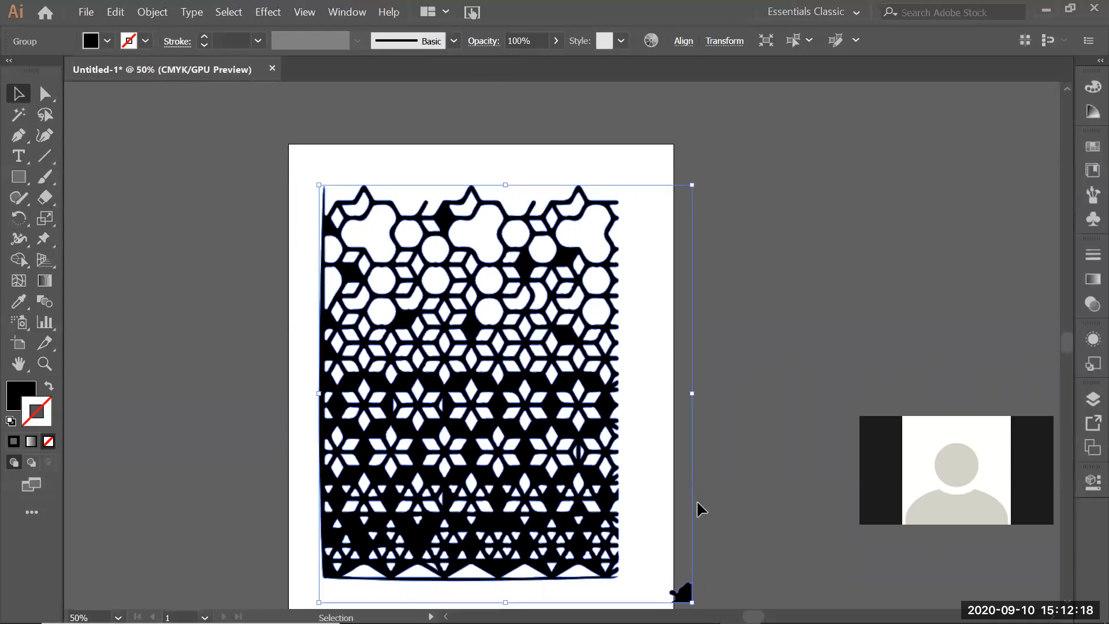
{"action": "left_click", "coordinate": [154, 12]}
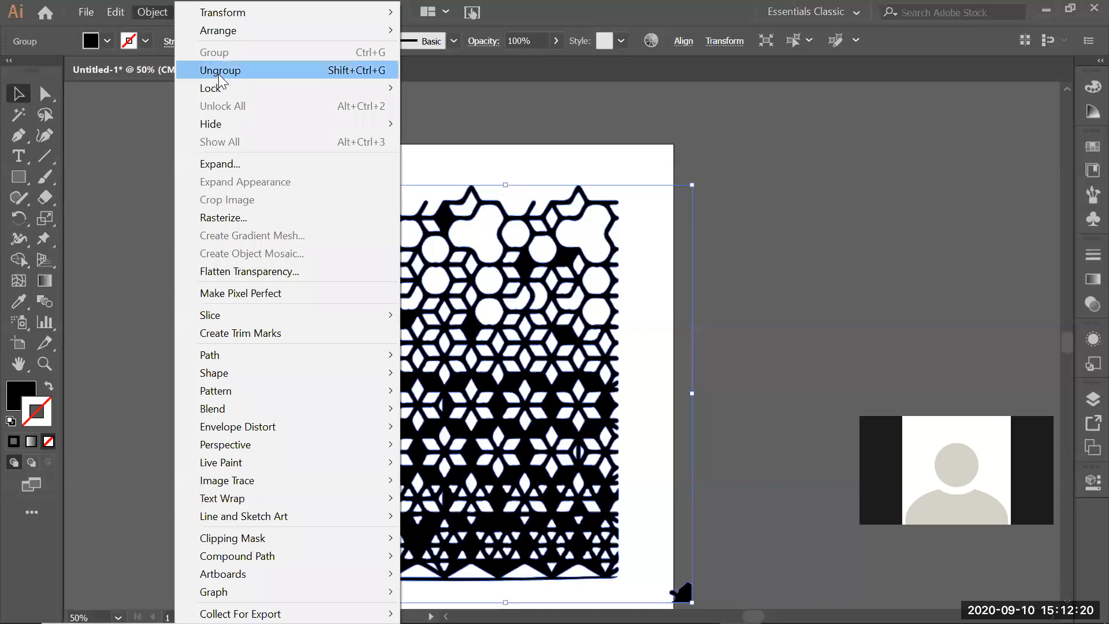
{"action": "left_click", "coordinate": [220, 70]}
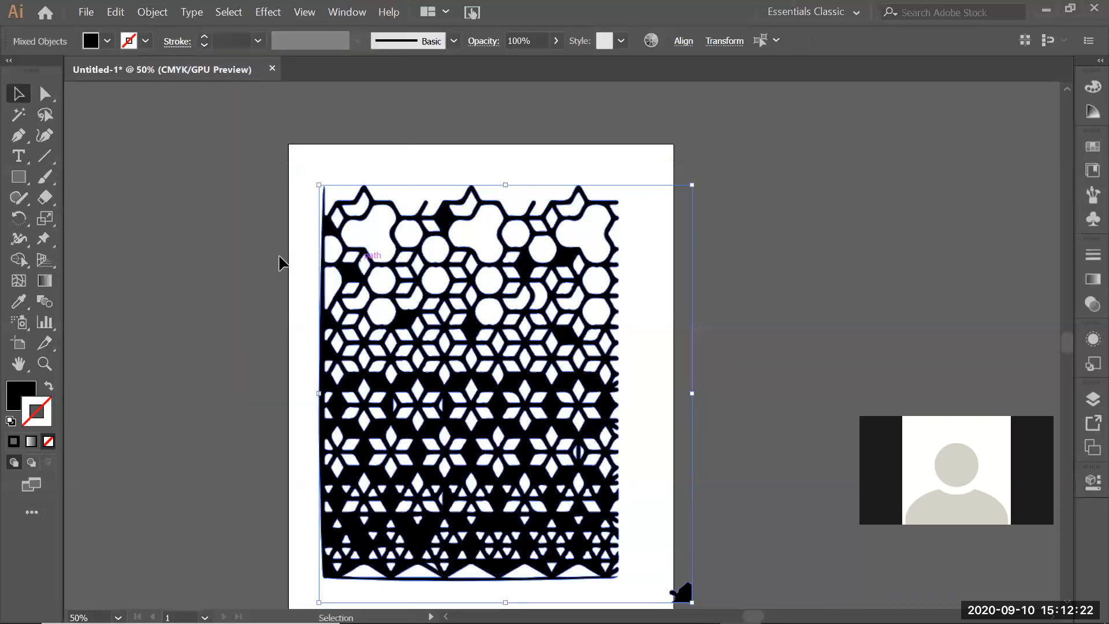
Step: Reposition the pattern's compound path slightly on the artboard and remove the stray traced blob beyond the artboard's lower-right edge
{"action": "left_click", "coordinate": [356, 265]}
{"action": "left_click_drag", "start_coordinate": [356, 264], "coordinate": [332, 251]}
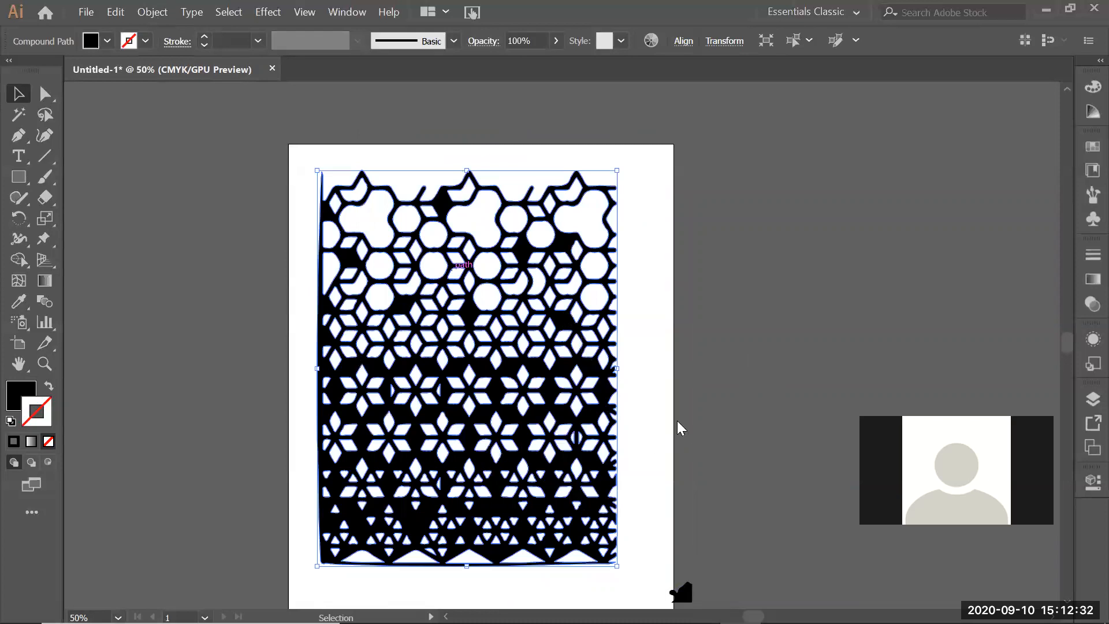
{"action": "key", "text": "ctrl+z"}
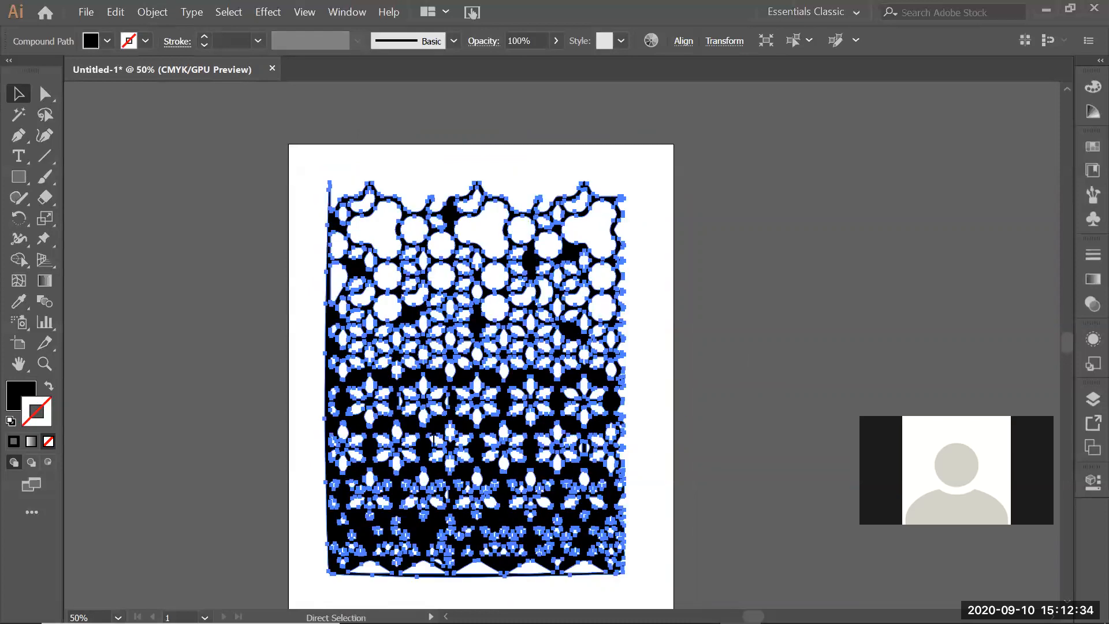
Step: Save the traced artwork in the ClassWork folder as the Illustrator file Trace1, compatible with Illustrator CC
{"action": "key", "text": "ctrl+s"}
{"action": "type", "text": "Tra"}
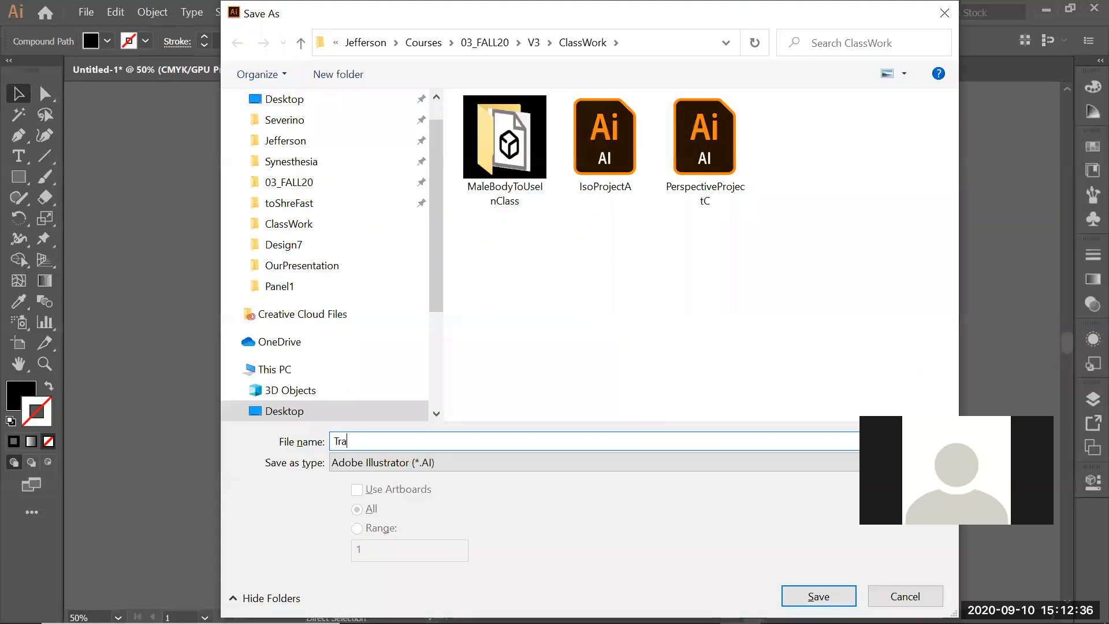
{"action": "key", "text": "Return"}
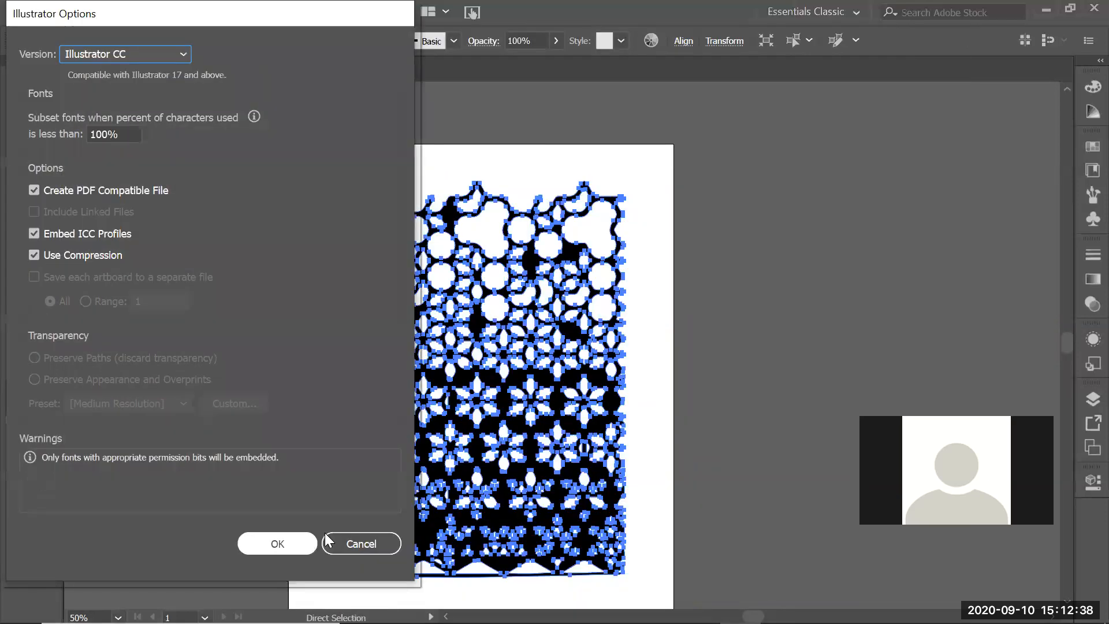
{"action": "key", "text": "Return"}
{"action": "key", "text": "v"}
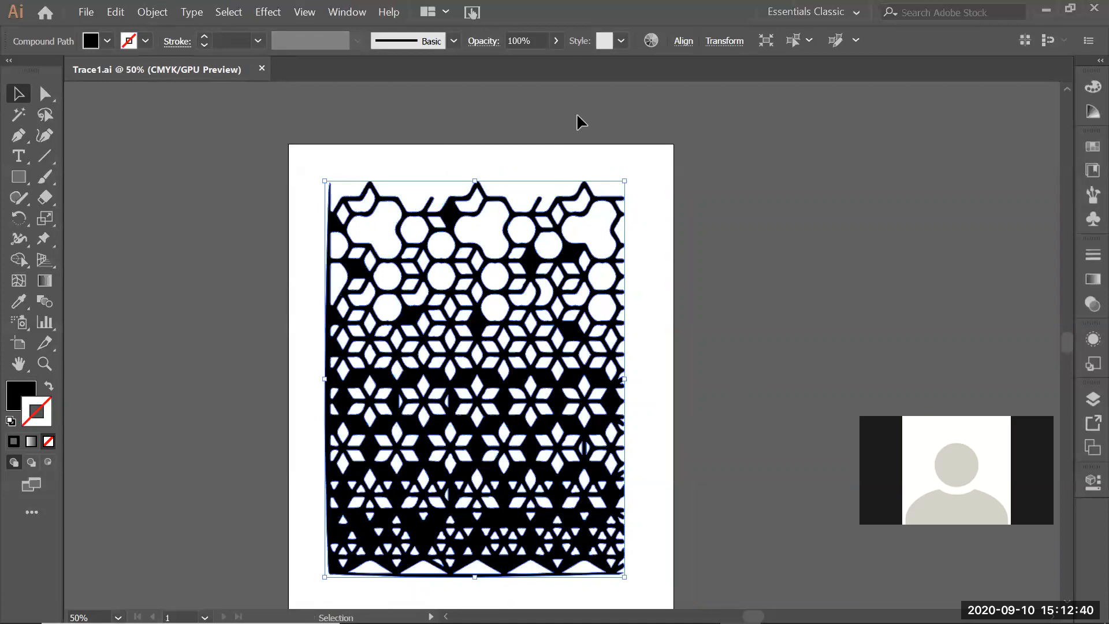
{"action": "left_click", "coordinate": [356, 238]}
Step: Switch to the ProjectE model in Rhinoceros and import Trace1 from the ClassWork folder
{"action": "key", "text": "alt+Tab"}
{"action": "key", "text": "alt+Tab"}
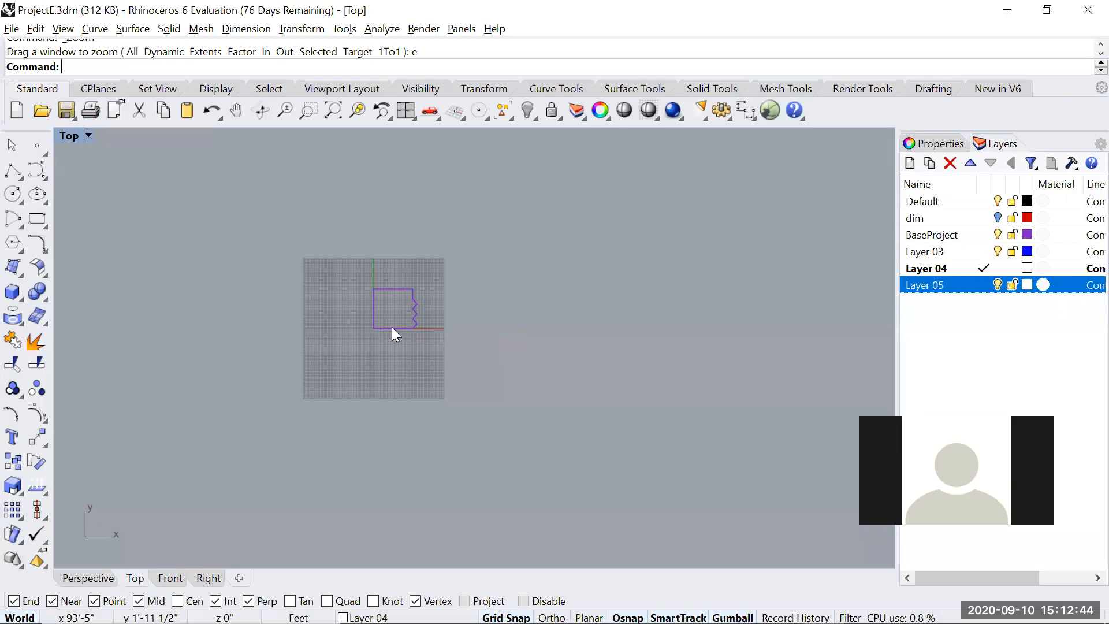
{"action": "type", "text": "Import"}
{"action": "key", "text": "Return"}
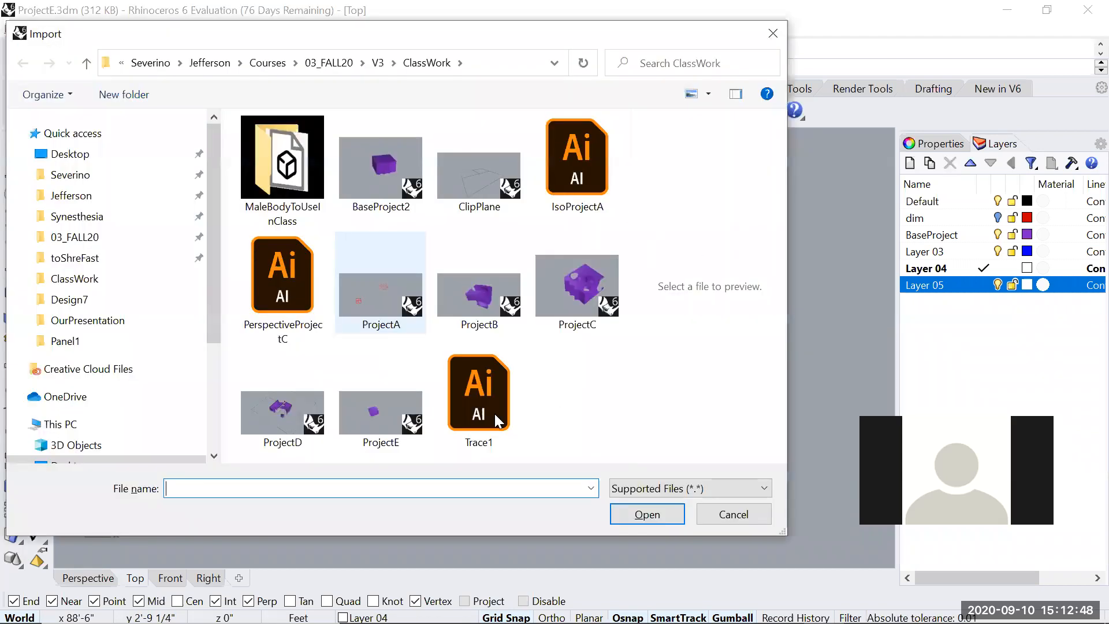
{"action": "left_click", "coordinate": [457, 406]}
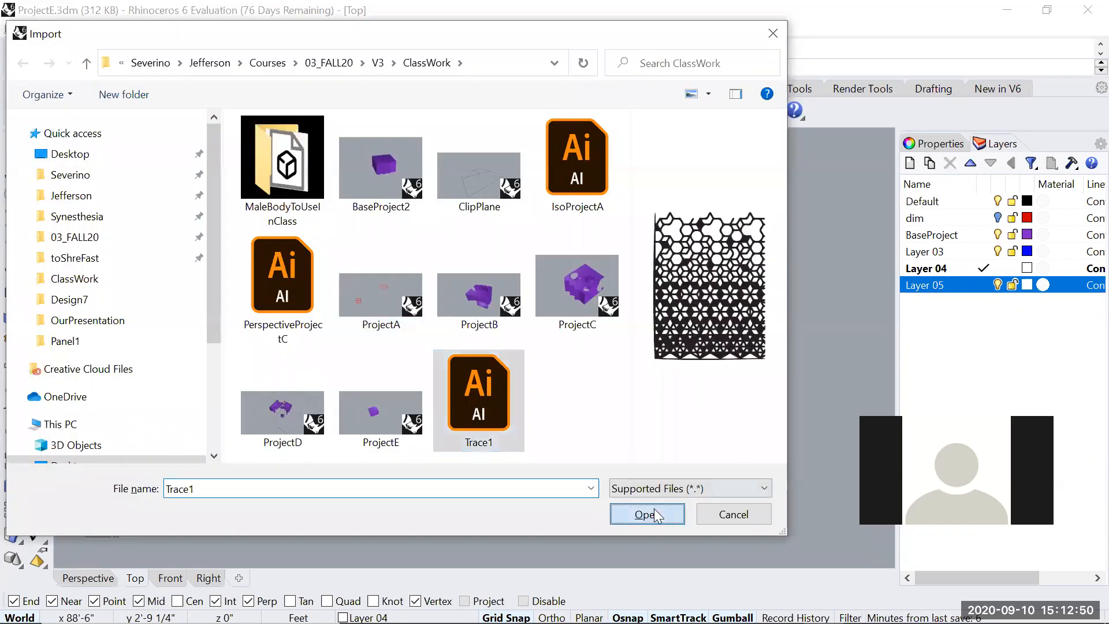
{"action": "left_click", "coordinate": [653, 509]}
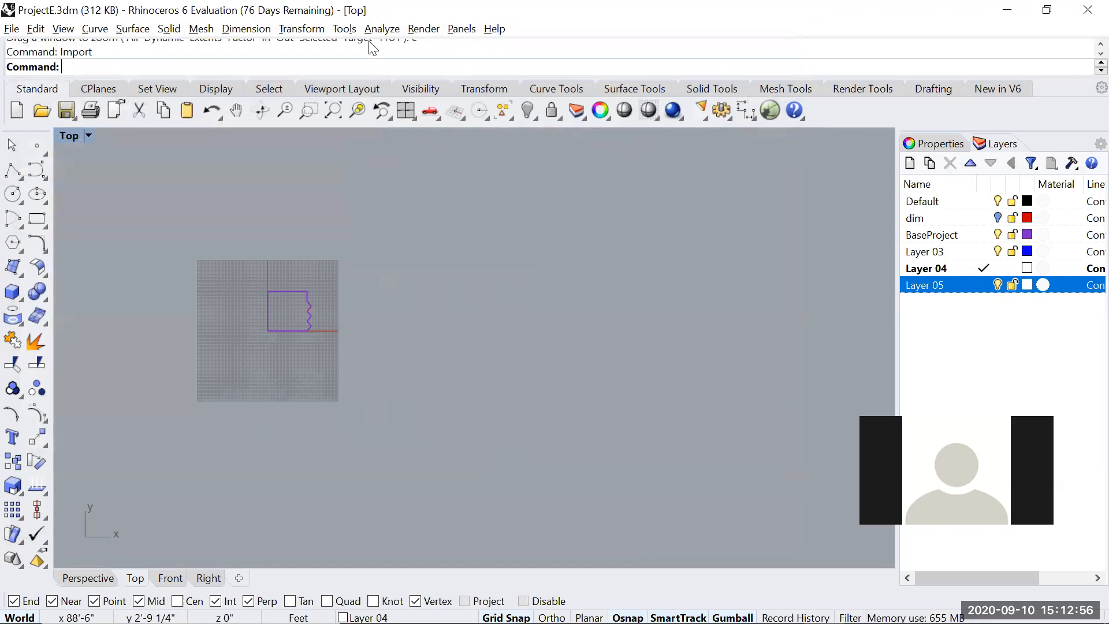
Step: Move the imported pattern off the grid to the right of the purple project outline and deselect it
{"action": "left_click_drag", "start_coordinate": [269, 348], "coordinate": [392, 399]}
{"action": "left_click", "coordinate": [306, 366]}
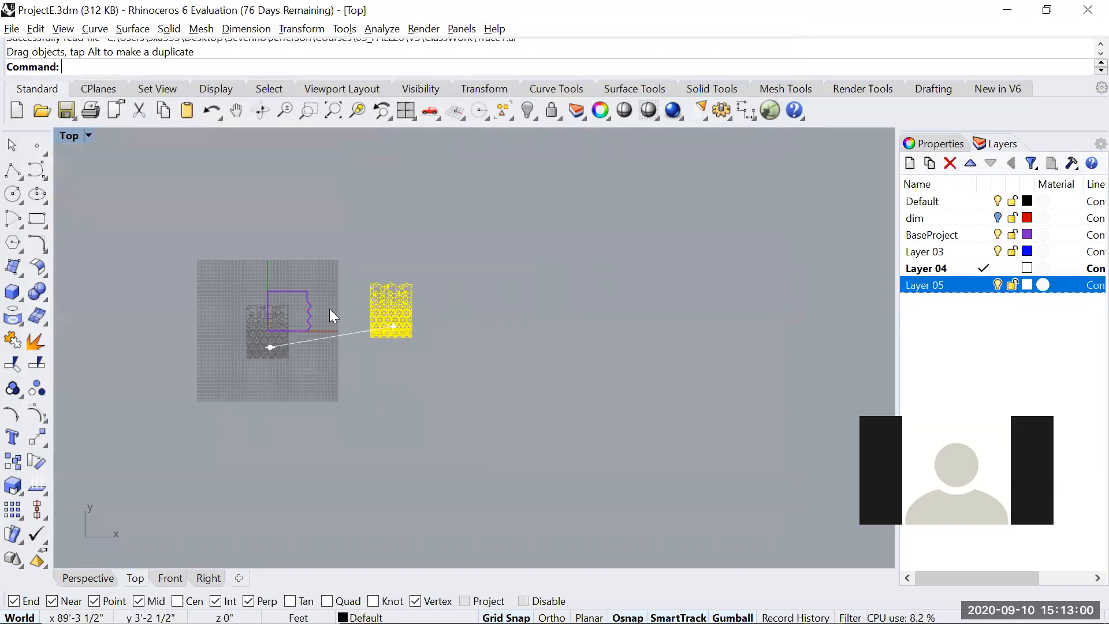
{"action": "scroll", "coordinate": [330, 309], "scroll_direction": "up", "scroll_amount": 10}
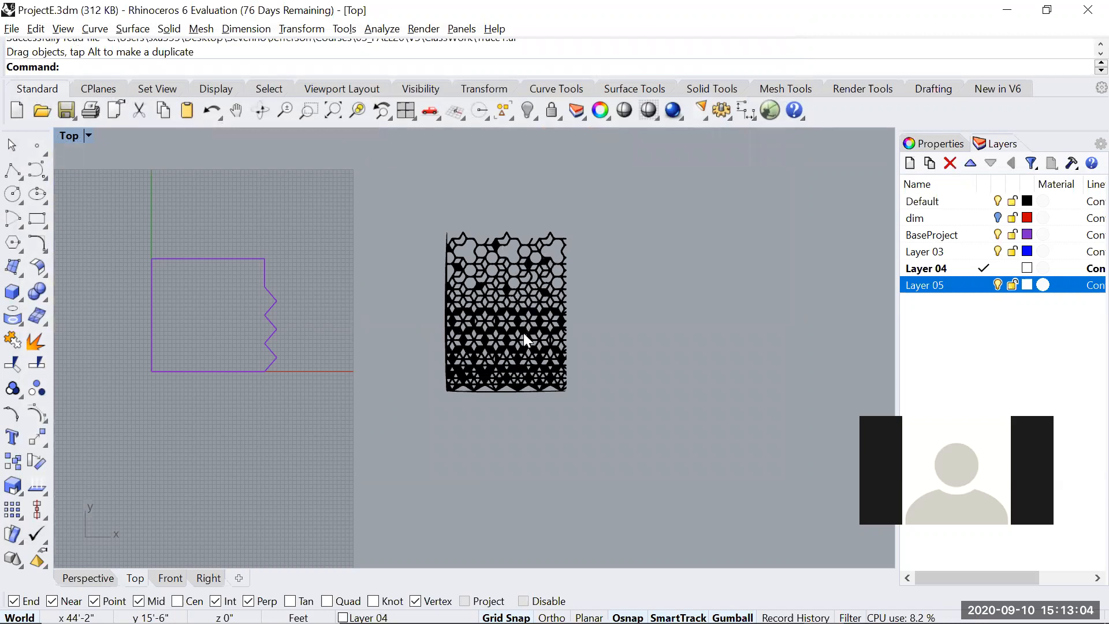
Step: Explode the imported pattern hatch
{"action": "left_click", "coordinate": [526, 311]}
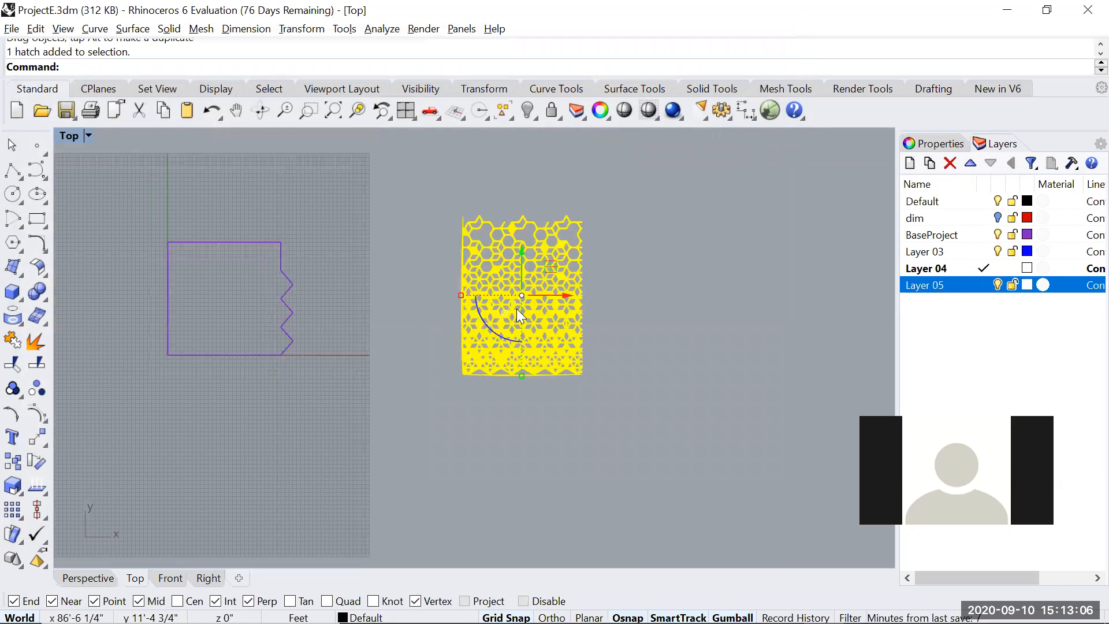
{"action": "type", "text": "Explode"}
{"action": "key", "text": "Return"}
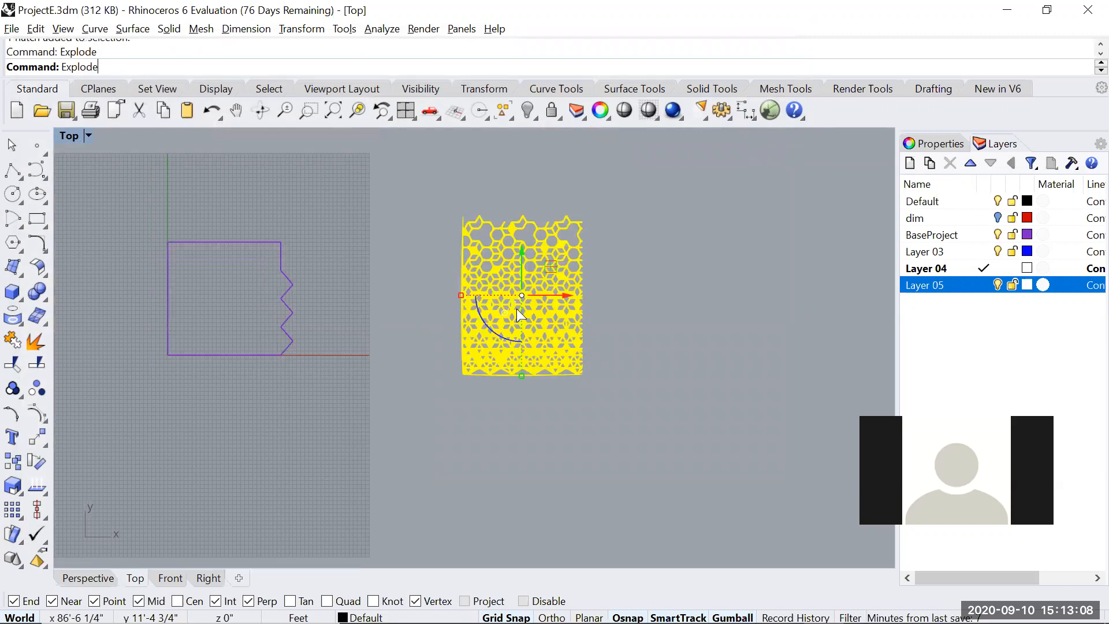
Step: Select the exploded pattern's surface and try to explode it once more
{"action": "scroll", "coordinate": [524, 286], "scroll_direction": "up", "scroll_amount": 15}
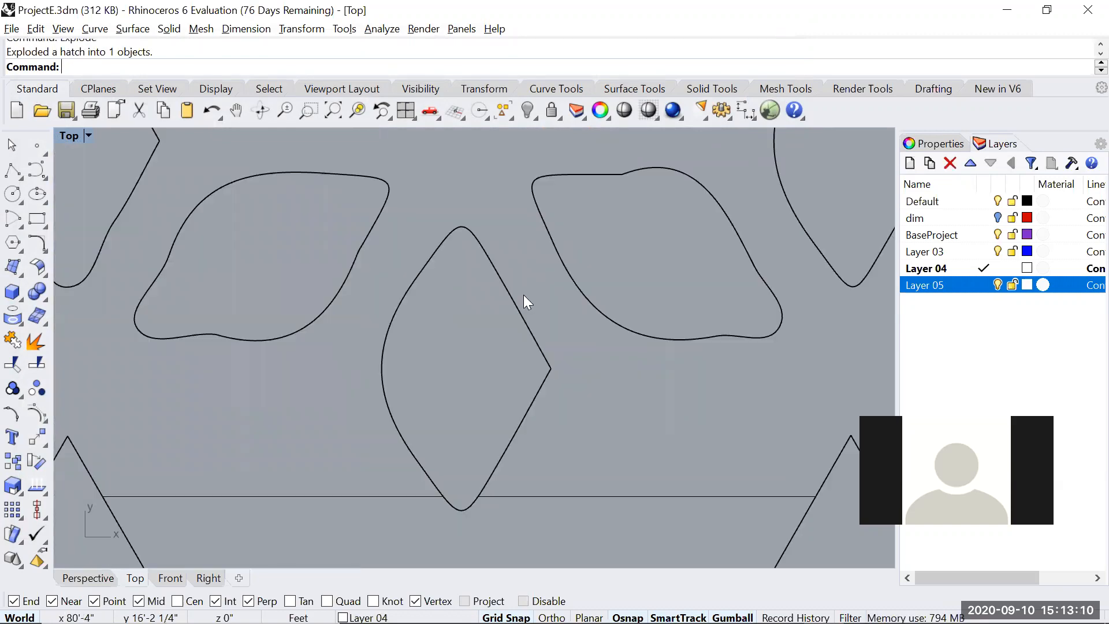
{"action": "left_click", "coordinate": [595, 303]}
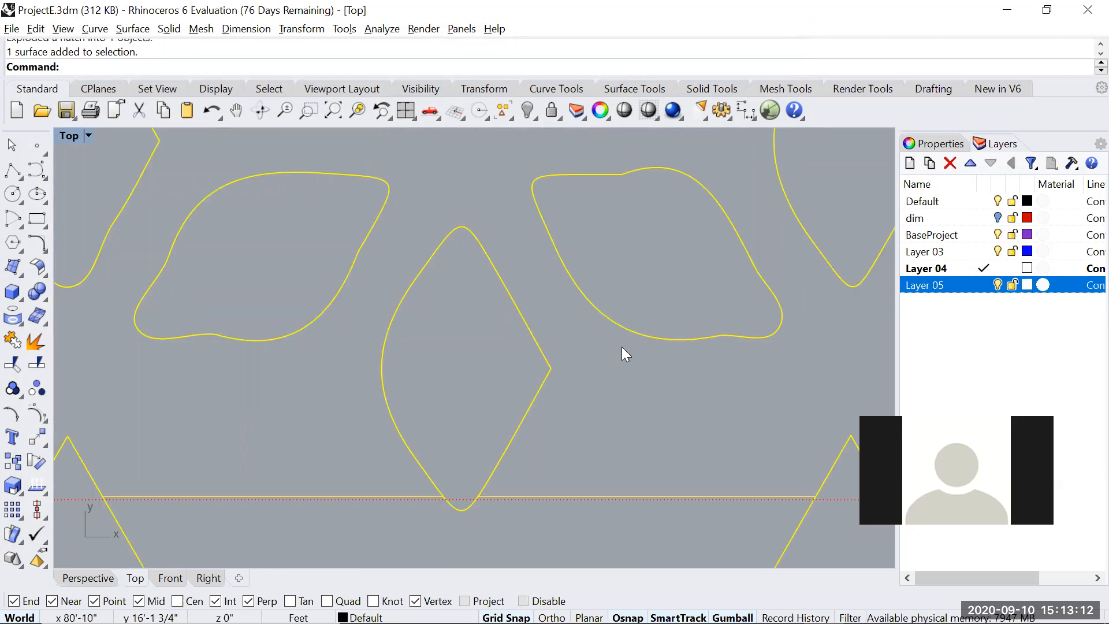
{"action": "scroll", "coordinate": [535, 357], "scroll_direction": "down", "scroll_amount": 15}
{"action": "type", "text": "ExtrudeCrv"}
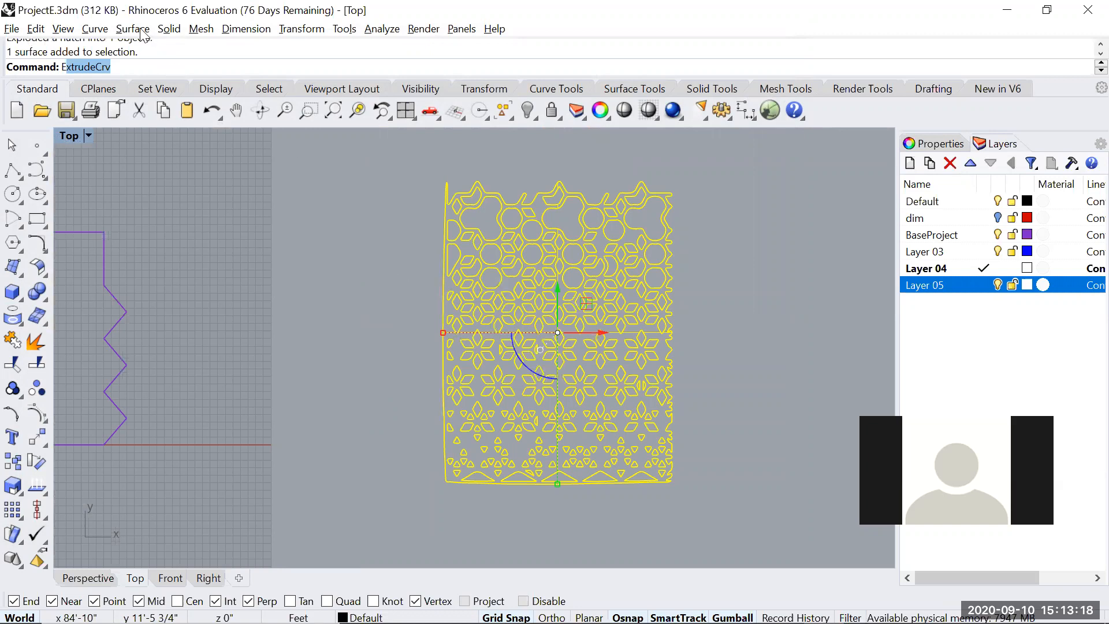
{"action": "key", "text": "Return"}
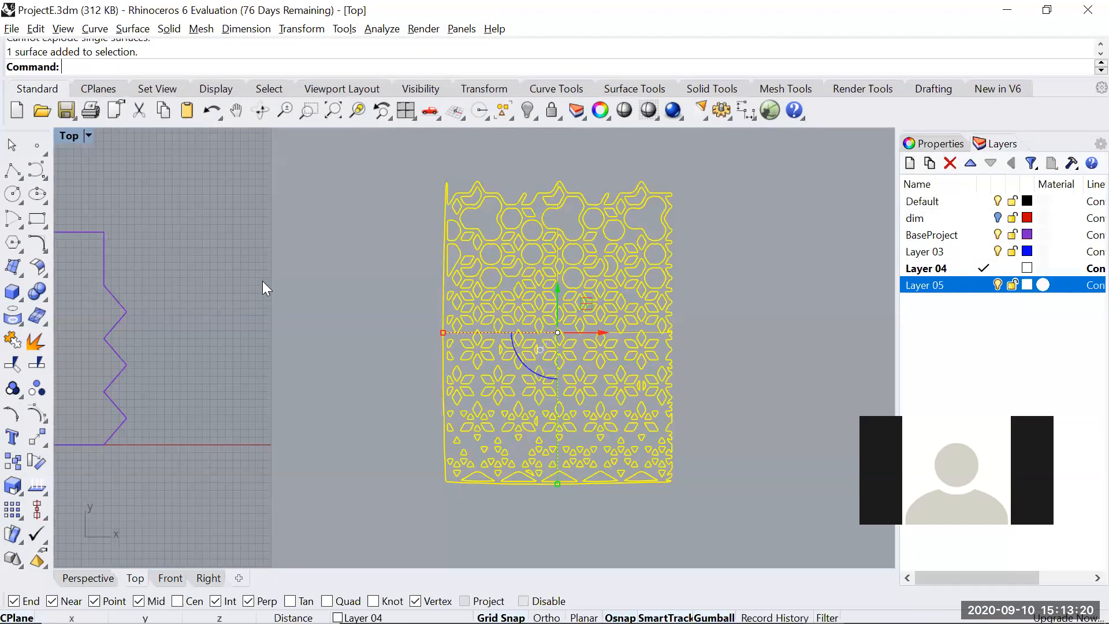
Step: Try to ungroup the pattern surface, and deselect it
{"action": "type", "text": "N"}
{"action": "key", "text": "BackSpace"}
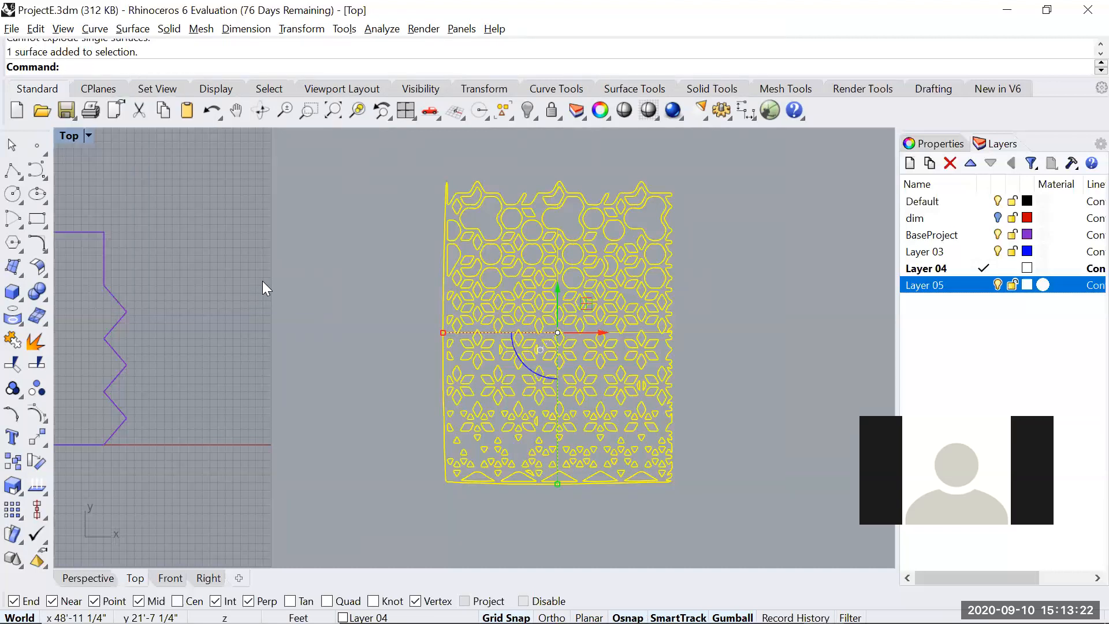
{"action": "type", "text": "Ungroup"}
{"action": "key", "text": "Return"}
{"action": "key", "text": "Escape"}
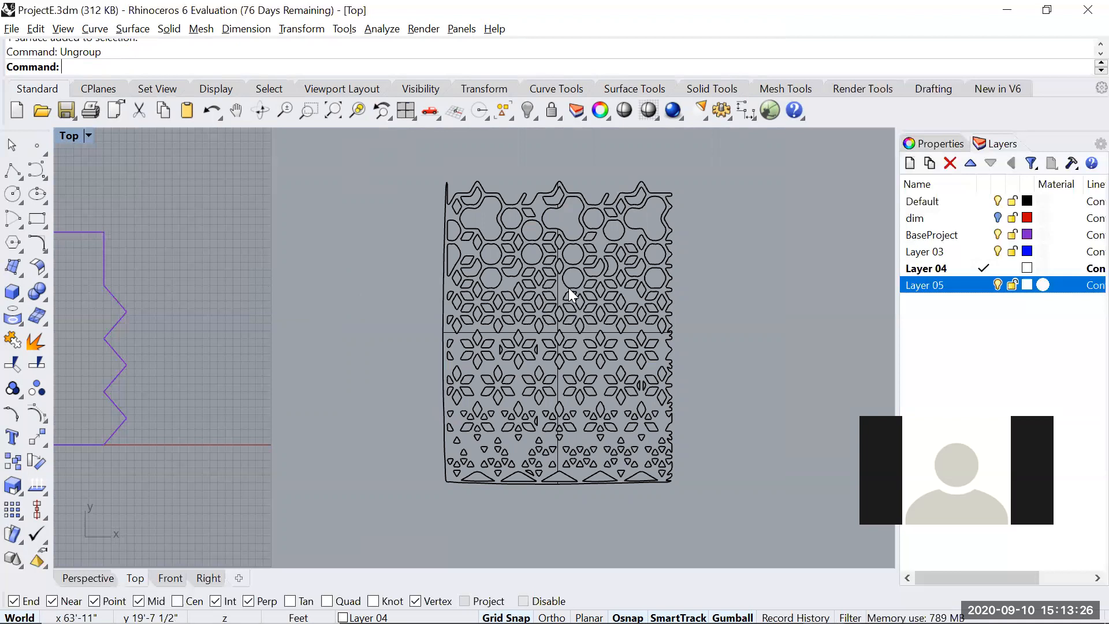
Step: Examine the pattern surface's openings and jagged edge up close in the Top view and in the shaded Perspective view
{"action": "left_click", "coordinate": [569, 291]}
{"action": "scroll", "coordinate": [595, 338], "scroll_direction": "up", "scroll_amount": 3}
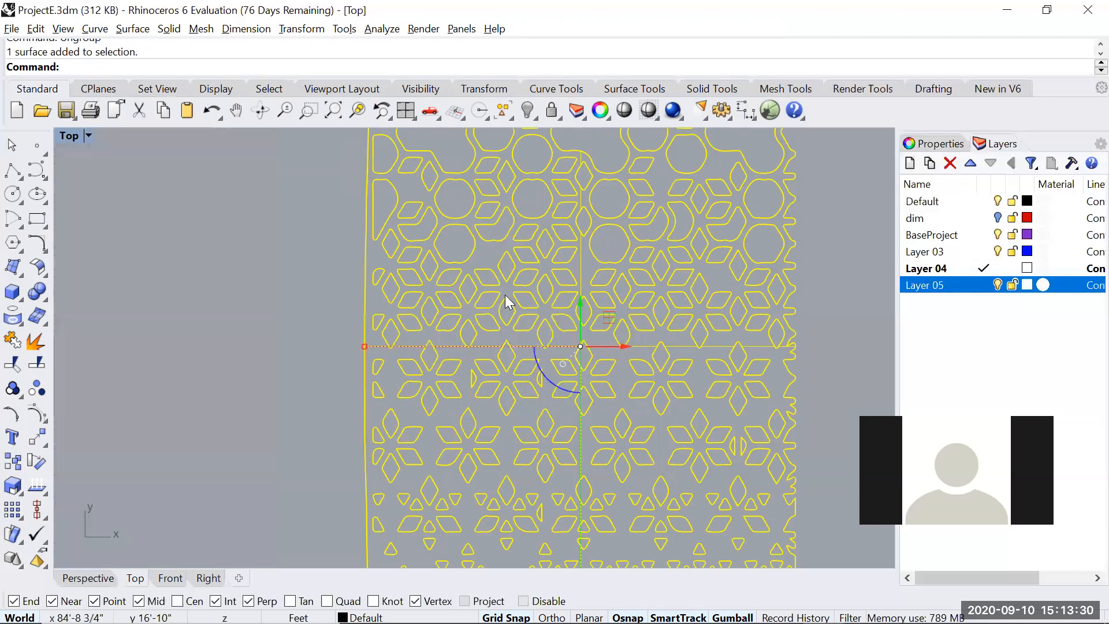
{"action": "scroll", "coordinate": [495, 284], "scroll_direction": "up", "scroll_amount": 10}
{"action": "scroll", "coordinate": [492, 305], "scroll_direction": "down", "scroll_amount": 10}
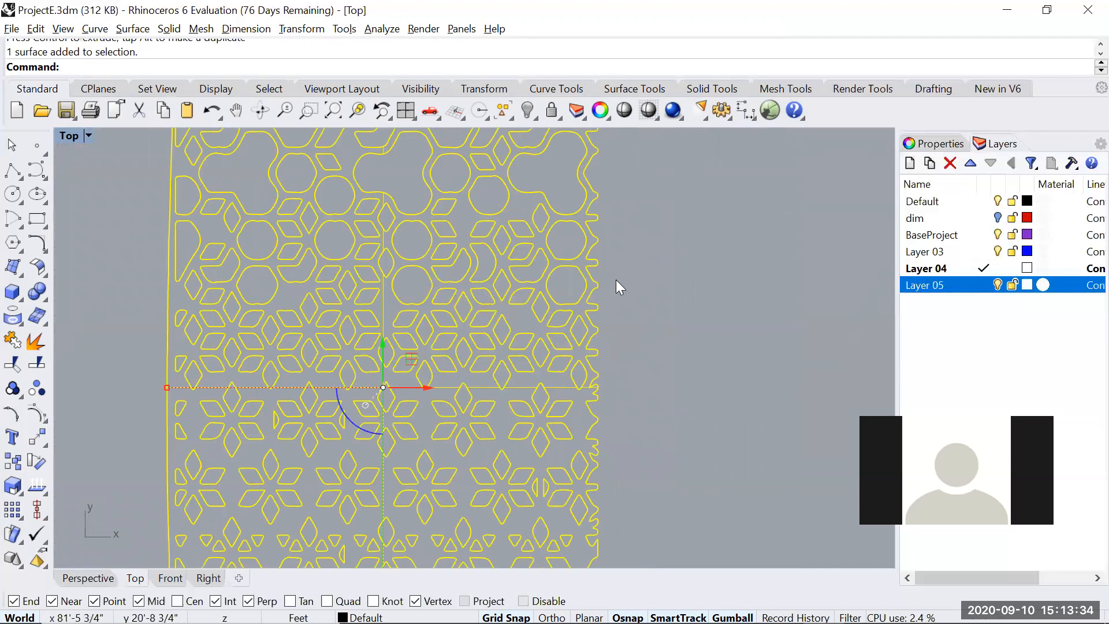
{"action": "key", "text": "Escape"}
{"action": "scroll", "coordinate": [599, 304], "scroll_direction": "up", "scroll_amount": 6}
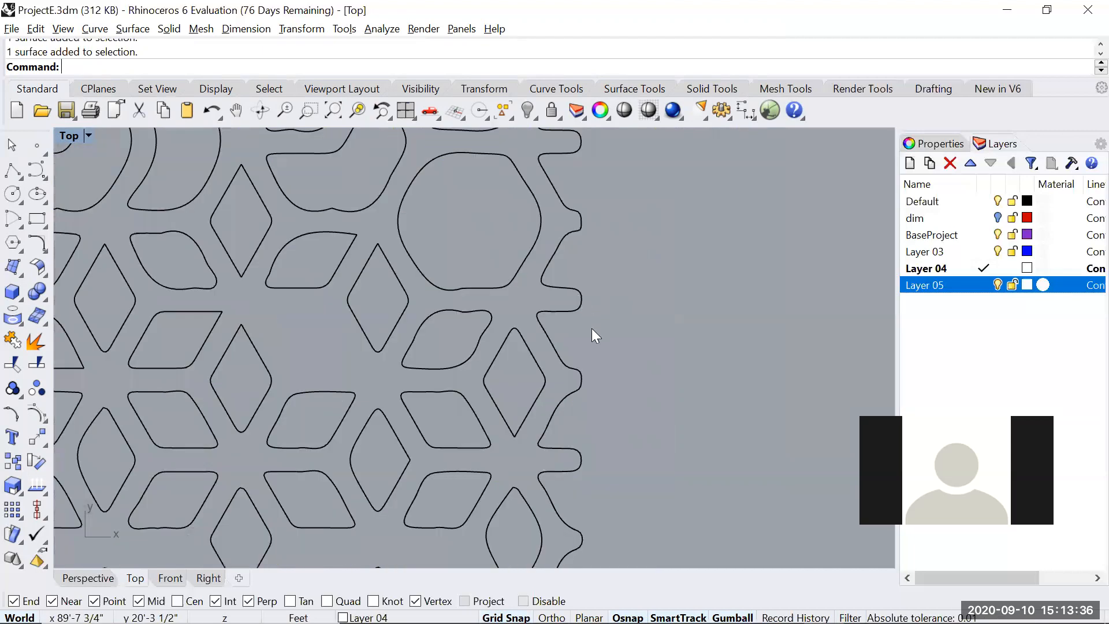
{"action": "scroll", "coordinate": [591, 328], "scroll_direction": "down", "scroll_amount": 10}
{"action": "left_click", "coordinate": [592, 346]}
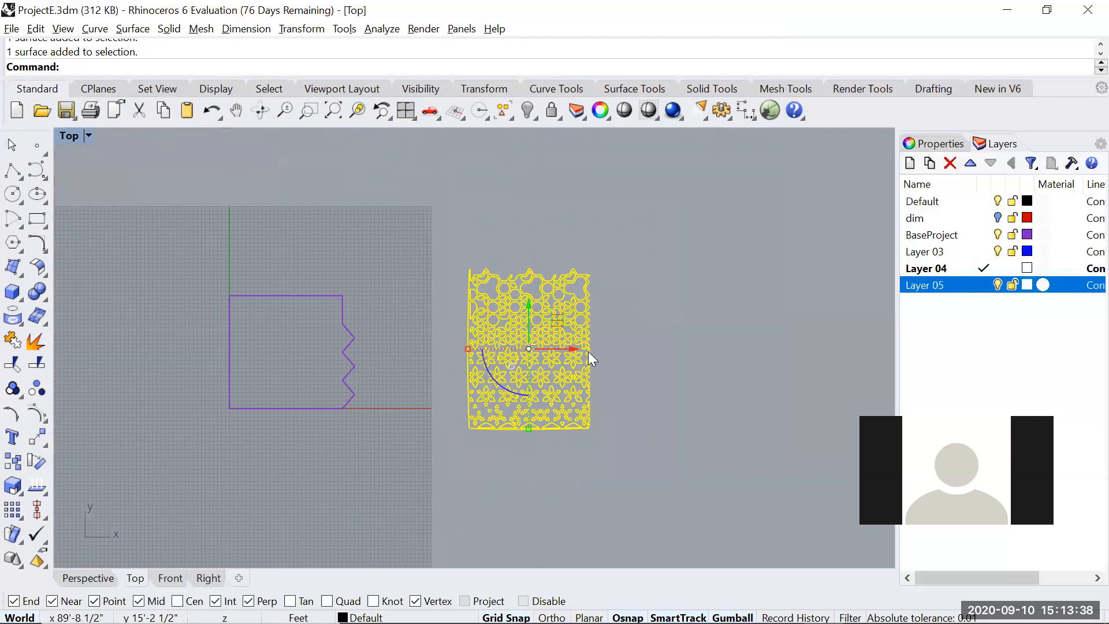
{"action": "key", "text": "ctrl+Tab"}
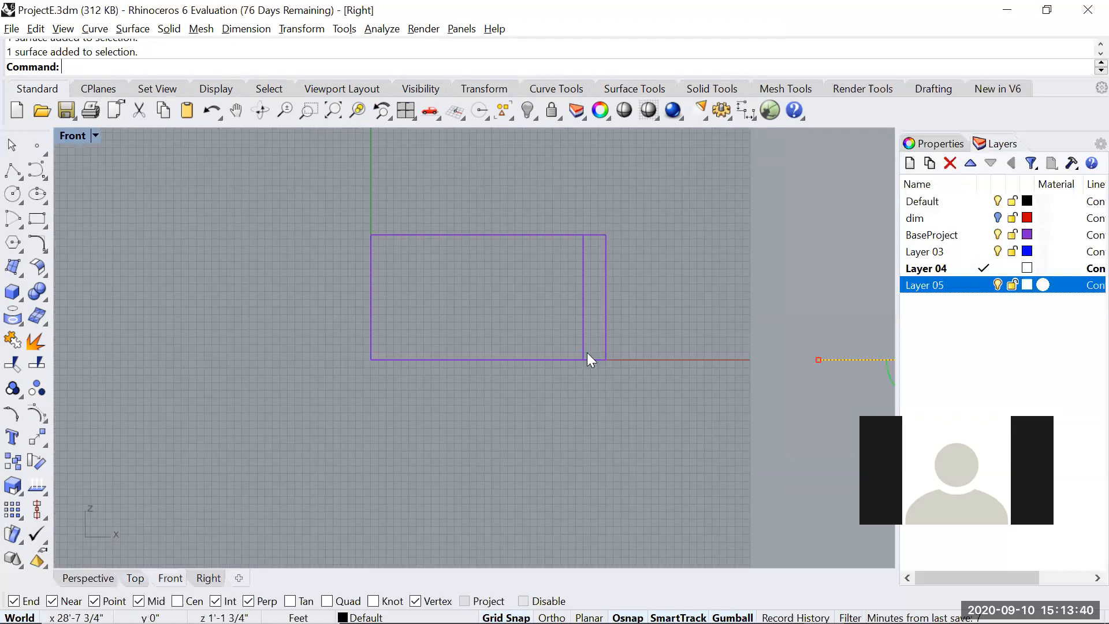
{"action": "key", "text": "ctrl+Tab"}
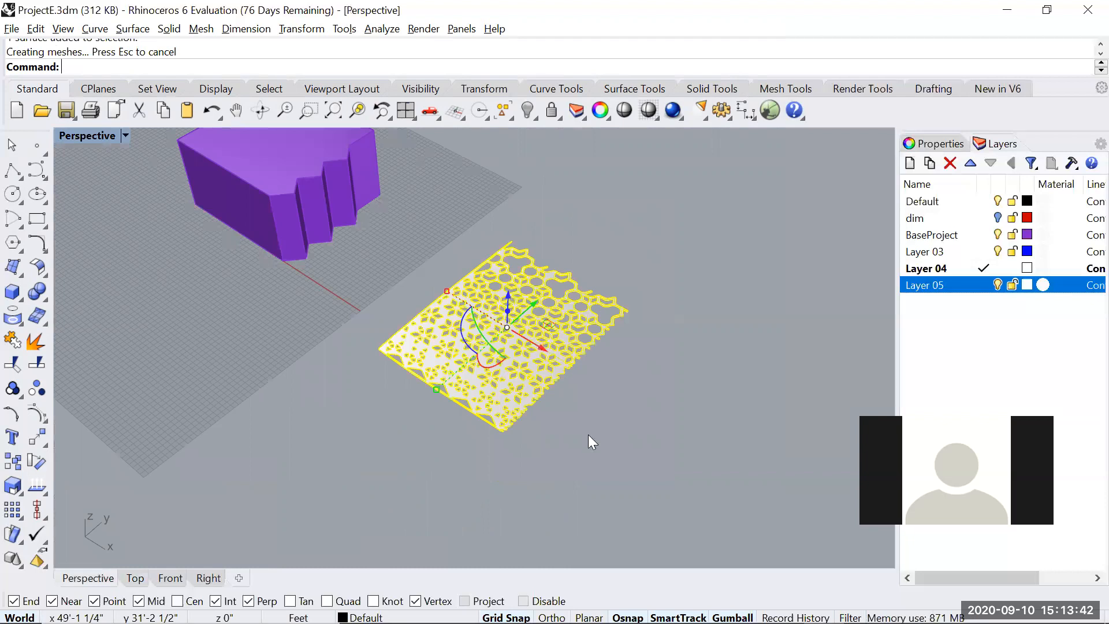
{"action": "scroll", "coordinate": [557, 428], "scroll_direction": "up", "scroll_amount": 7}
{"action": "left_click", "coordinate": [653, 424]}
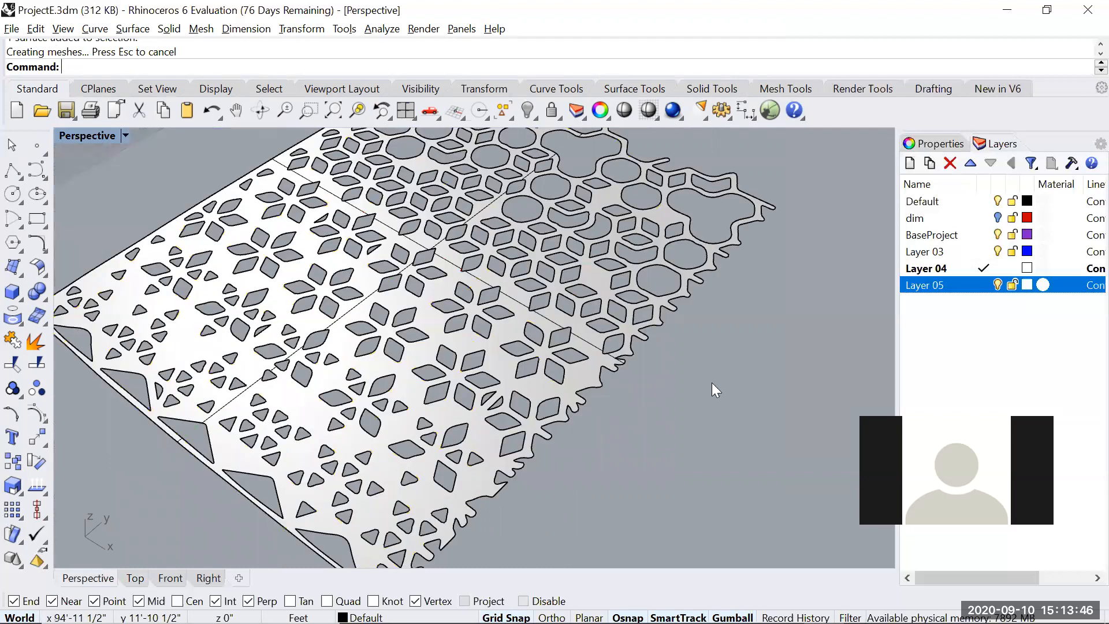
Step: Move the pattern surface to Layer 05
{"action": "right_click", "coordinate": [933, 290]}
{"action": "right_click", "coordinate": [965, 558]}
{"action": "left_click", "coordinate": [973, 552]}
{"action": "type", "text": "extrude"}
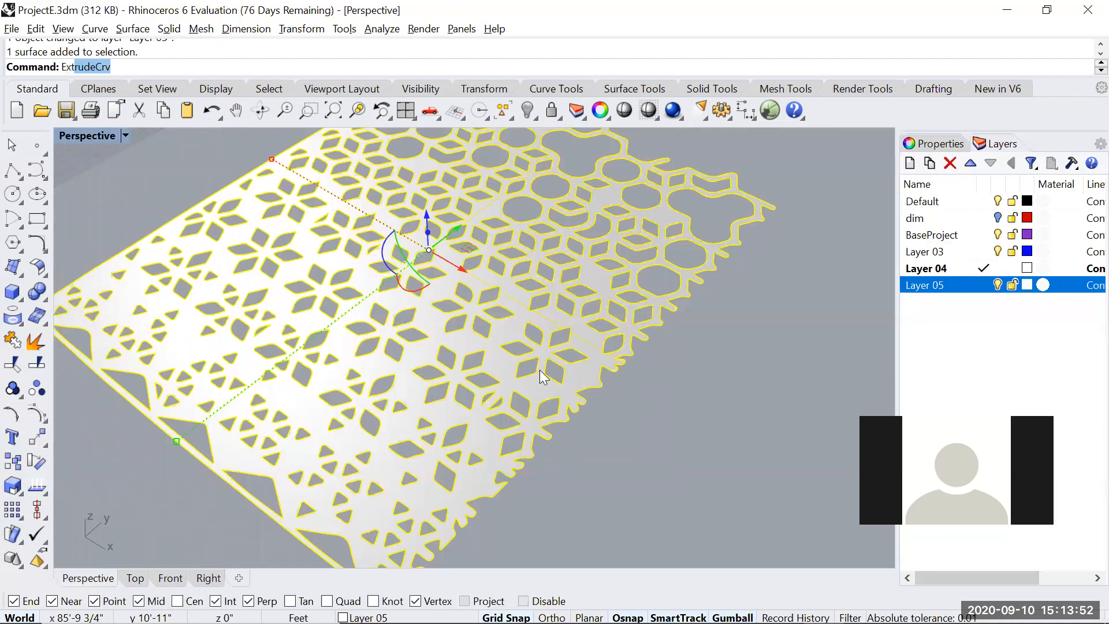
{"action": "key", "text": "Return"}
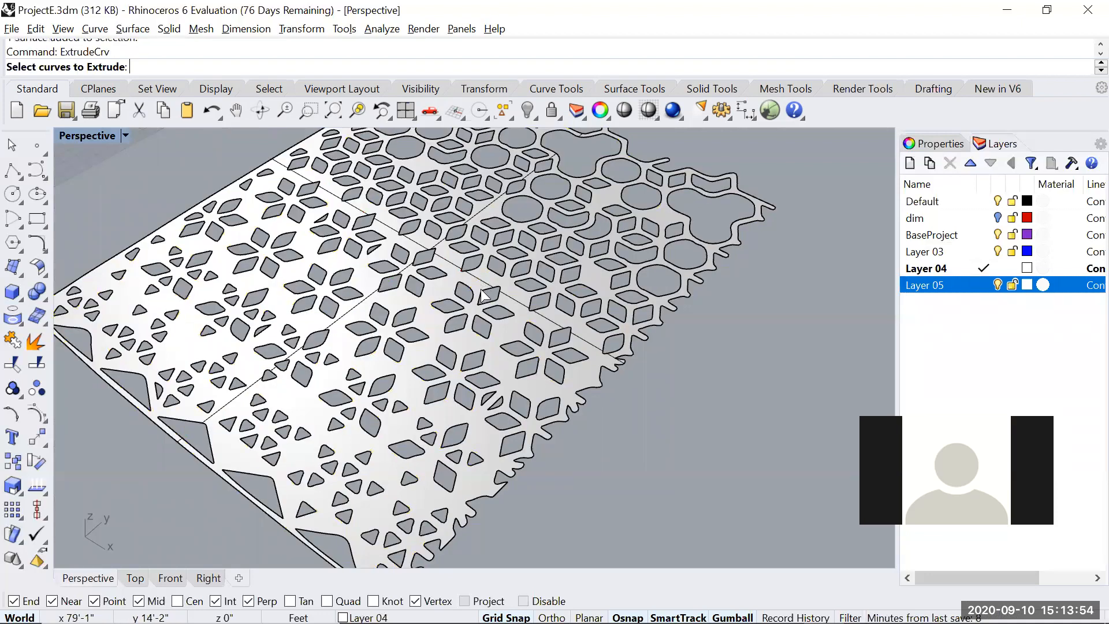
{"action": "left_click", "coordinate": [467, 258]}
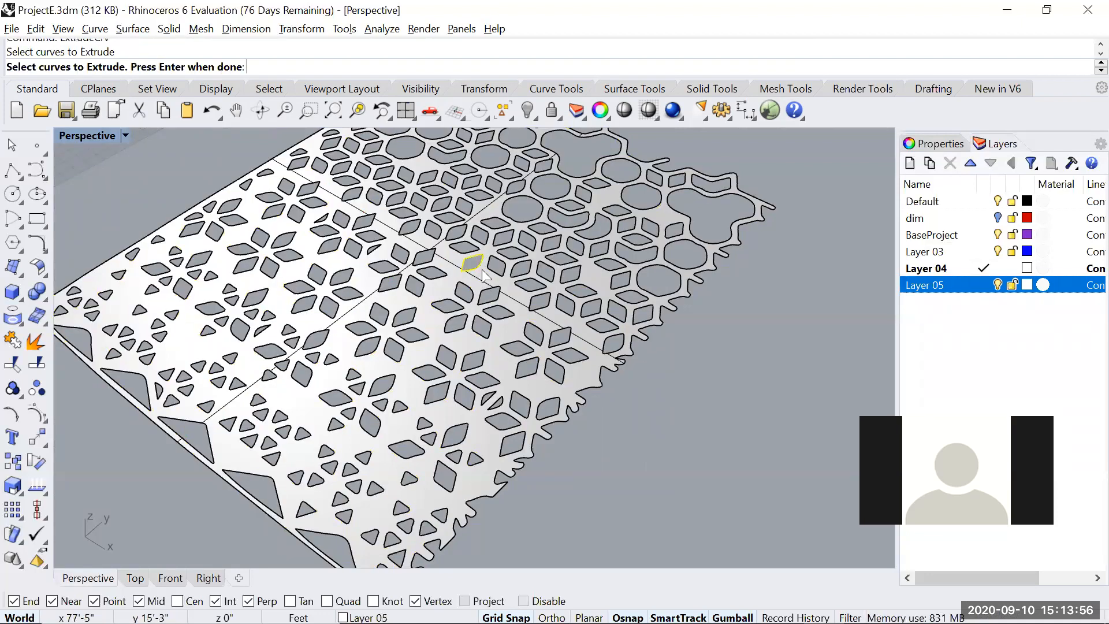
{"action": "scroll", "coordinate": [443, 228], "scroll_direction": "down", "scroll_amount": 2}
{"action": "scroll", "coordinate": [436, 234], "scroll_direction": "down", "scroll_amount": 2}
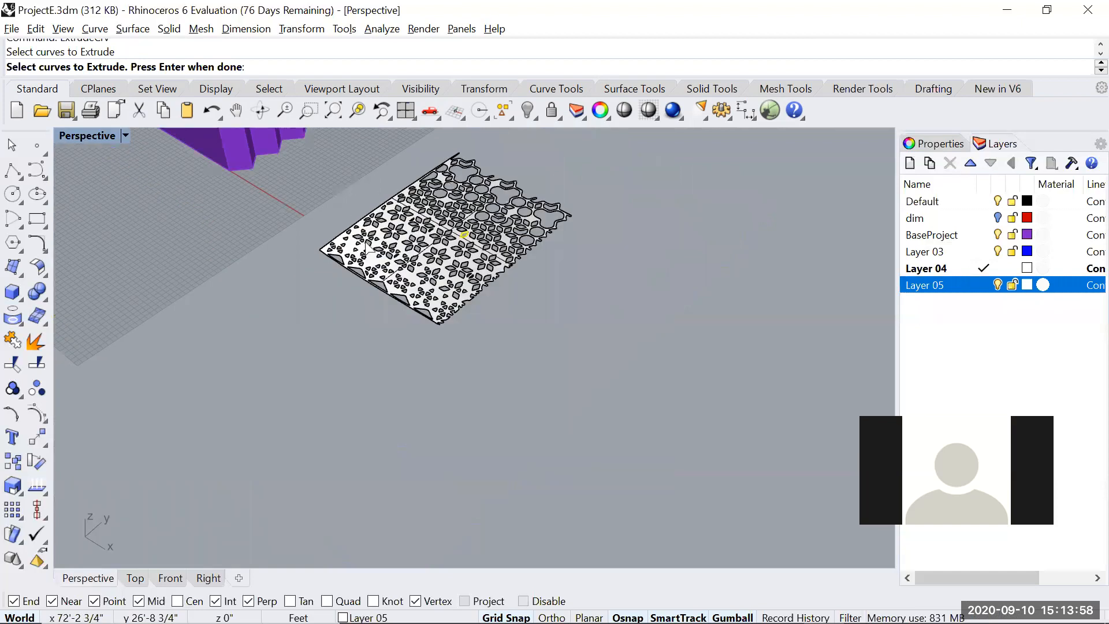
{"action": "key", "text": "Escape"}
{"action": "scroll", "coordinate": [430, 236], "scroll_direction": "up", "scroll_amount": 3}
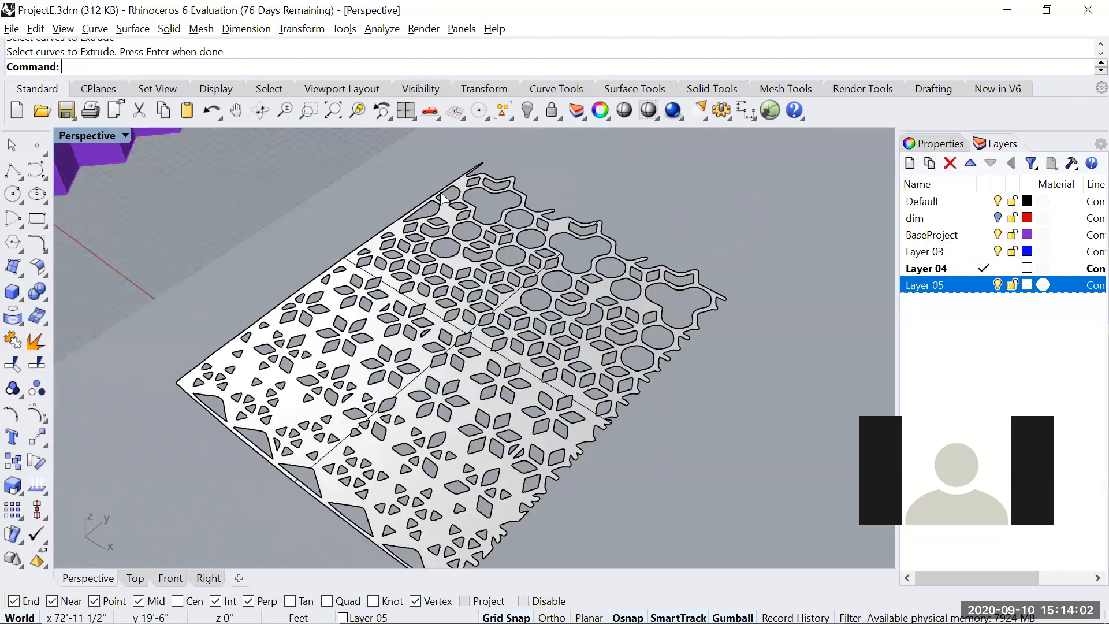
{"action": "right_click", "coordinate": [759, 438]}
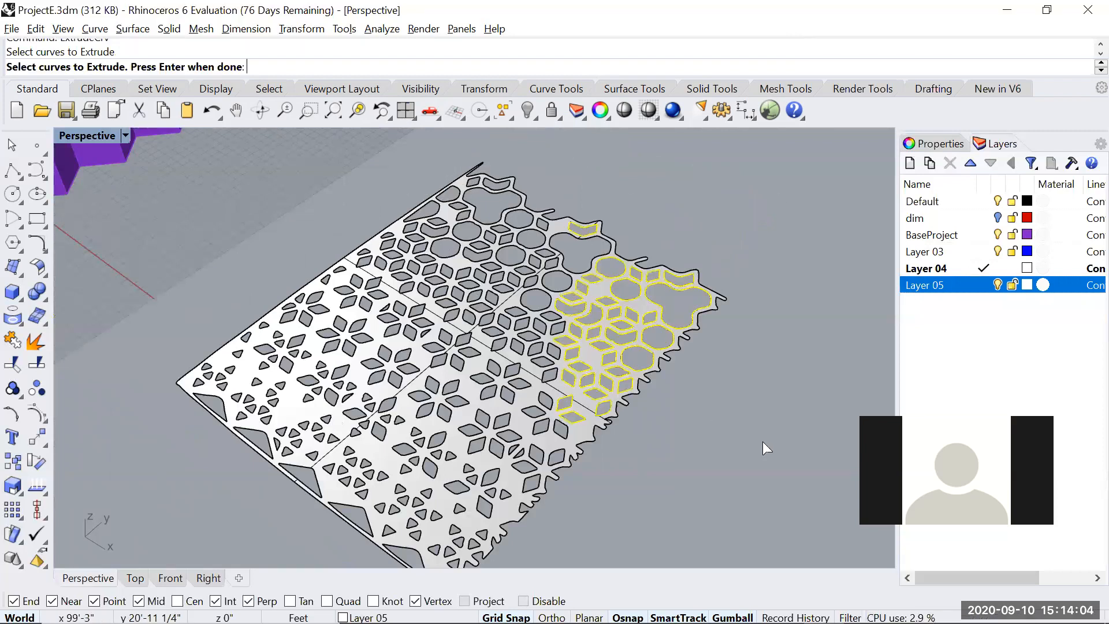
{"action": "scroll", "coordinate": [222, 195], "scroll_direction": "down", "scroll_amount": 6}
{"action": "left_click_drag", "start_coordinate": [155, 402], "coordinate": [507, 171]}
{"action": "scroll", "coordinate": [289, 226], "scroll_direction": "up", "scroll_amount": 2}
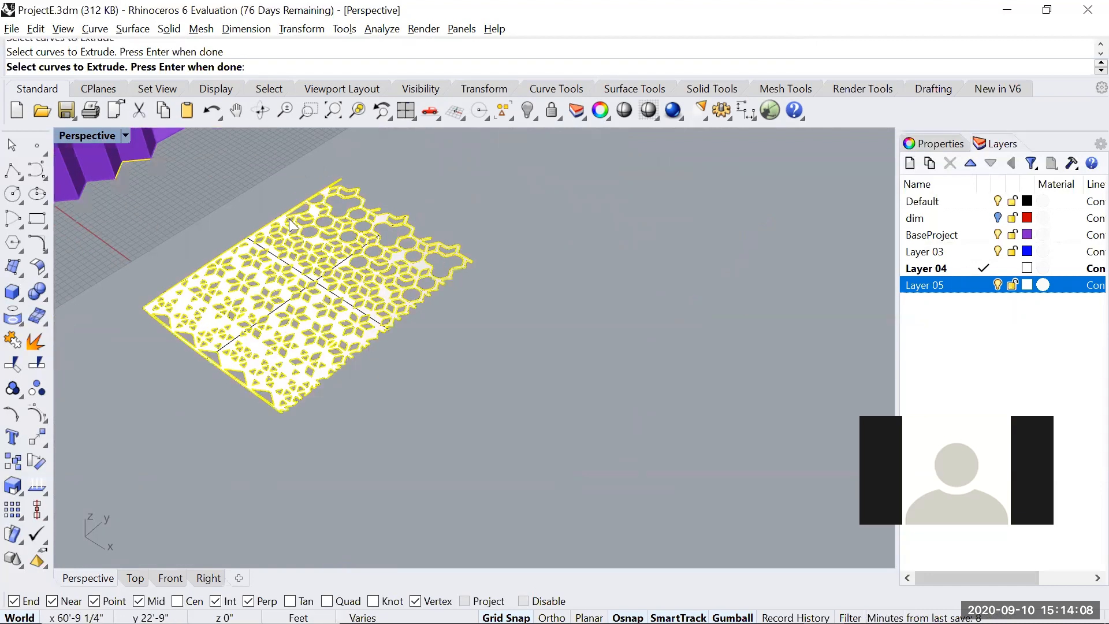
{"action": "scroll", "coordinate": [289, 225], "scroll_direction": "down", "scroll_amount": 2}
{"action": "key", "text": "Escape"}
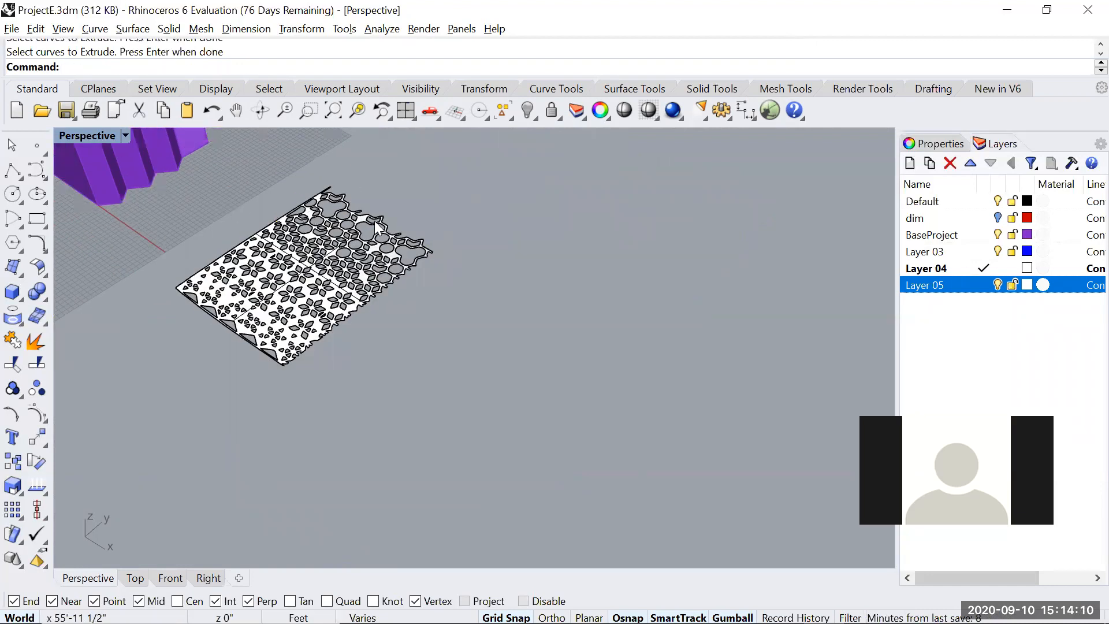
Step: Try to extrude only the large-opening corner of the pattern into tall solids, and undo the extrusion
{"action": "right_click_drag", "start_coordinate": [274, 198], "coordinate": [378, 214], "text": "shift"}
{"action": "right_click", "coordinate": [393, 207]}
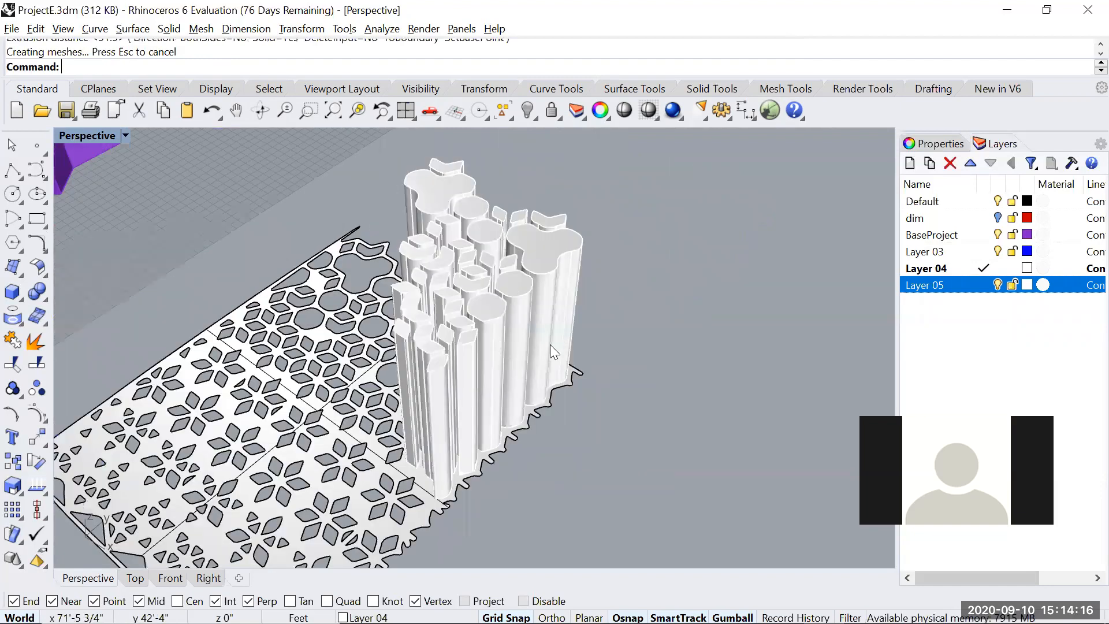
{"action": "scroll", "coordinate": [551, 346], "scroll_direction": "up", "scroll_amount": 4}
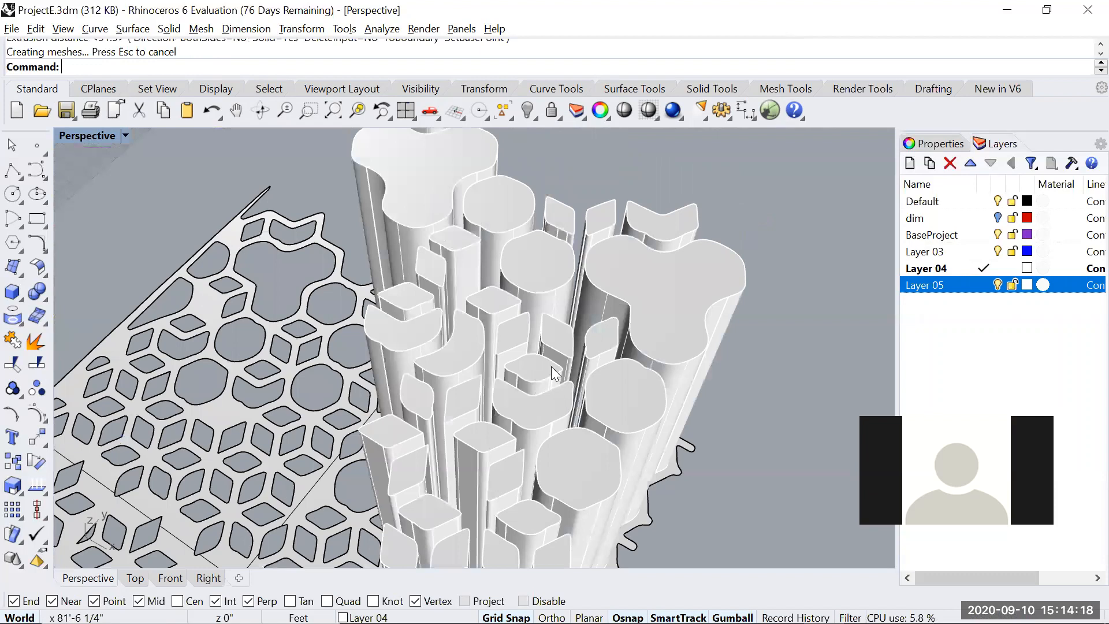
{"action": "key", "text": "ctrl+z"}
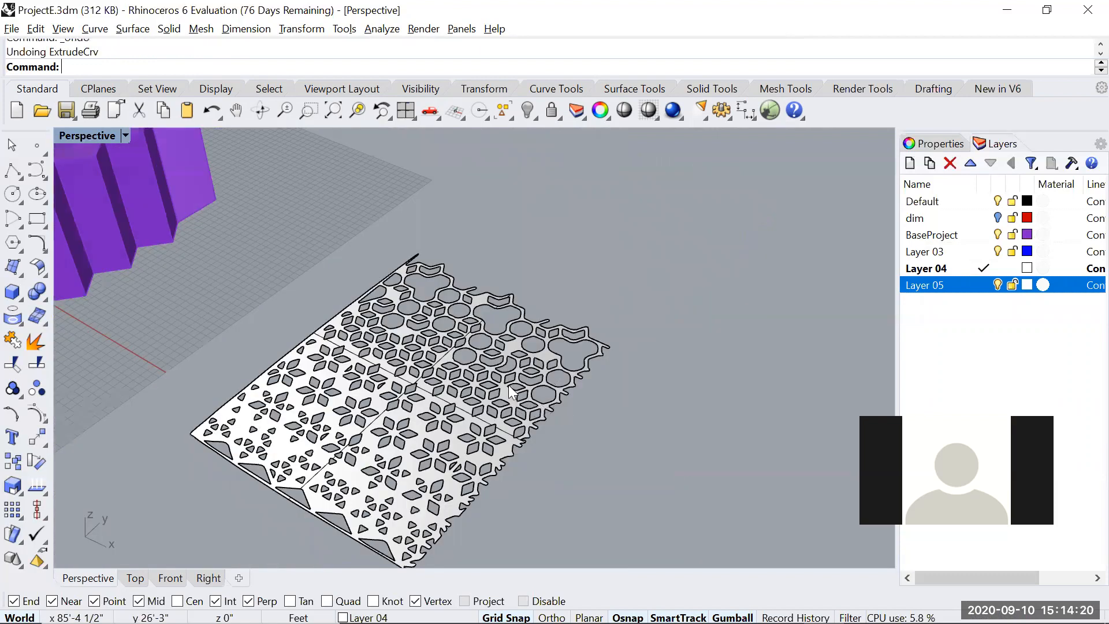
Step: Extrude all of the pattern's opening curves upward as solids with ExtrudeCrv, leaving out the surface's outer boundary curve
{"action": "left_click", "coordinate": [113, 111]}
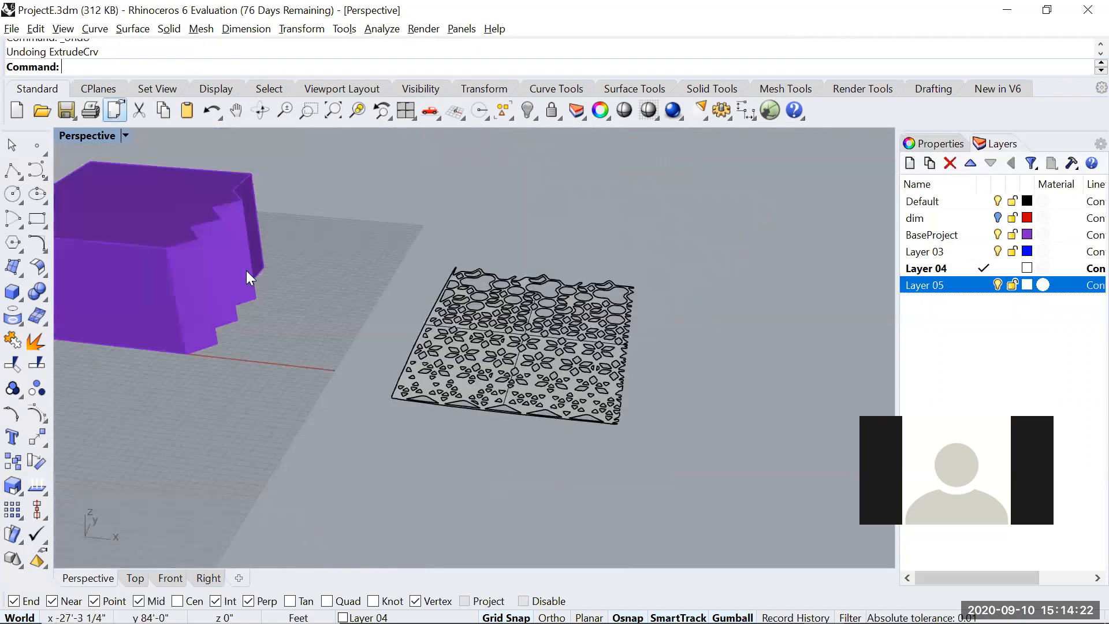
{"action": "type", "text": "ExtrudeCrv"}
{"action": "key", "text": "Return"}
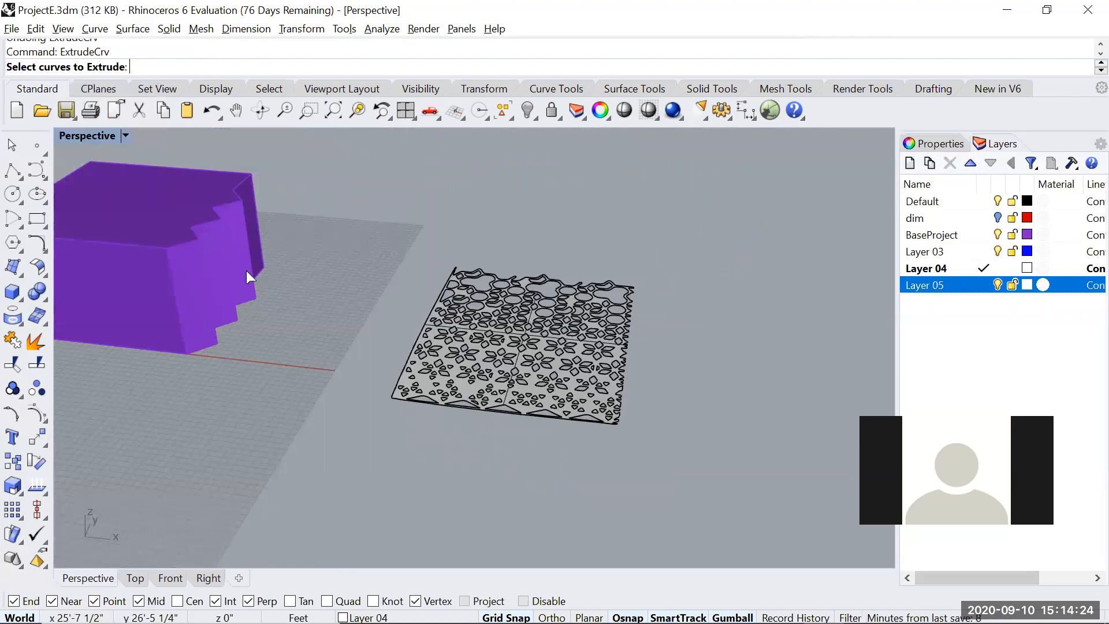
{"action": "left_click_drag", "start_coordinate": [332, 188], "coordinate": [737, 485]}
{"action": "scroll", "coordinate": [387, 376], "scroll_direction": "up", "scroll_amount": 3}
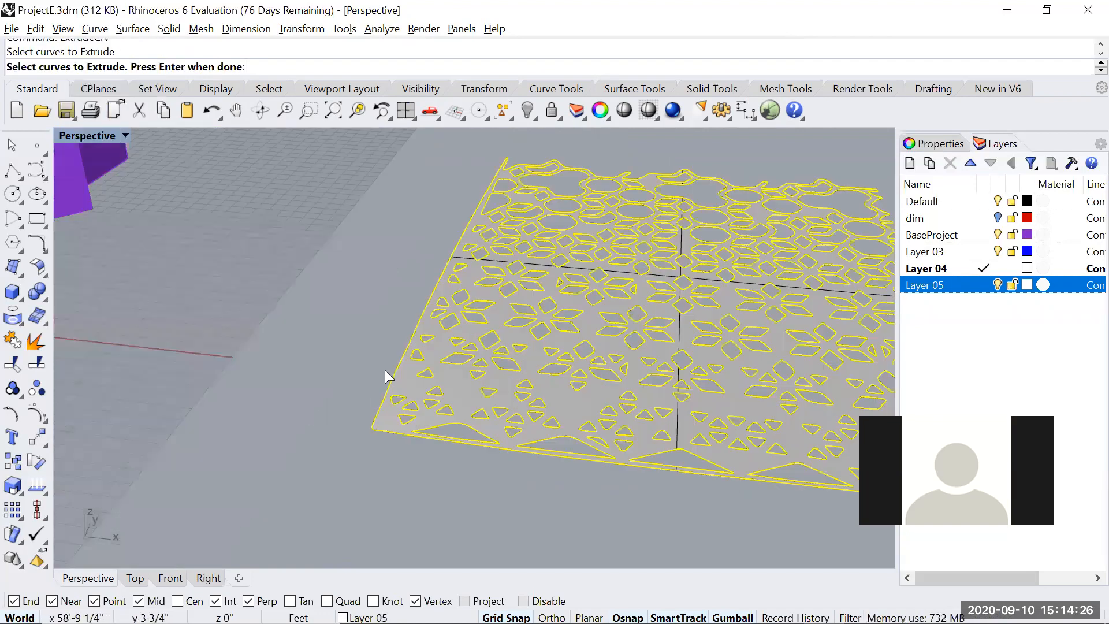
{"action": "left_click", "coordinate": [380, 428], "text": "ctrl"}
{"action": "scroll", "coordinate": [435, 416], "scroll_direction": "down", "scroll_amount": 2}
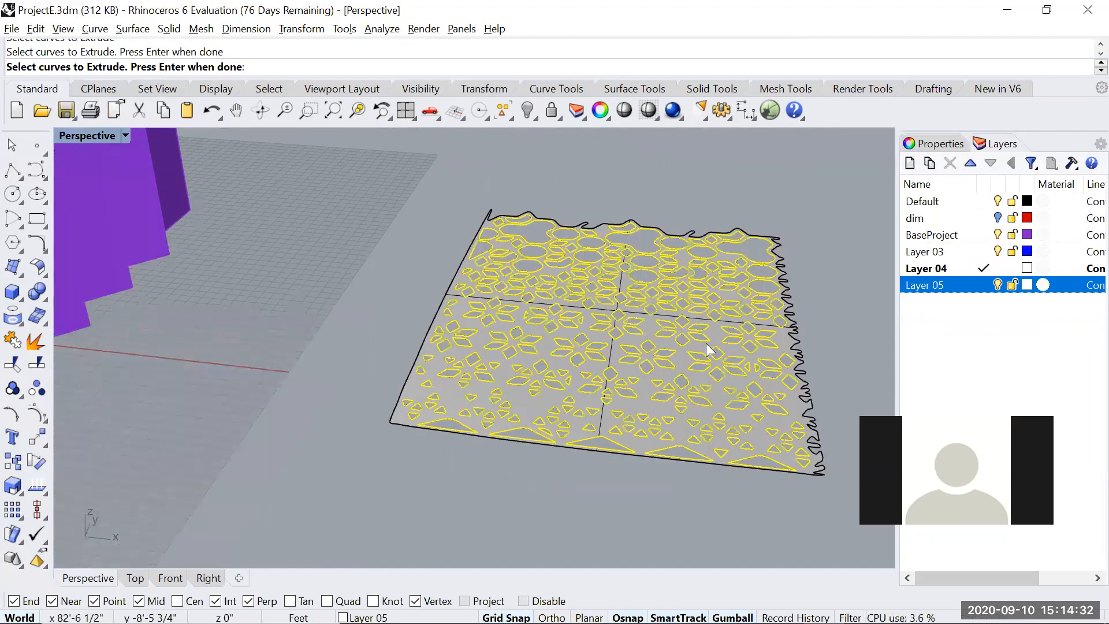
{"action": "key", "text": "Return"}
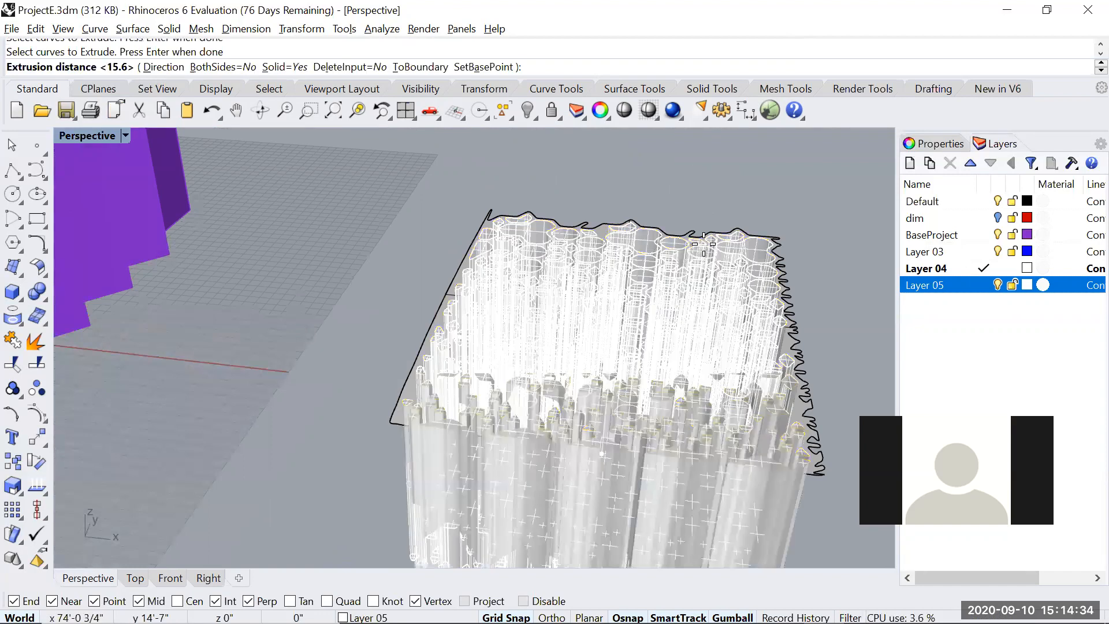
{"action": "scroll", "coordinate": [684, 259], "scroll_direction": "down", "scroll_amount": 4}
{"action": "left_click", "coordinate": [672, 257]}
Step: Compare the height and extent of the extruded pattern columns with the purple block from several angles
{"action": "right_click_drag", "start_coordinate": [730, 389], "coordinate": [533, 443]}
{"action": "right_click_drag", "start_coordinate": [533, 443], "coordinate": [614, 393]}
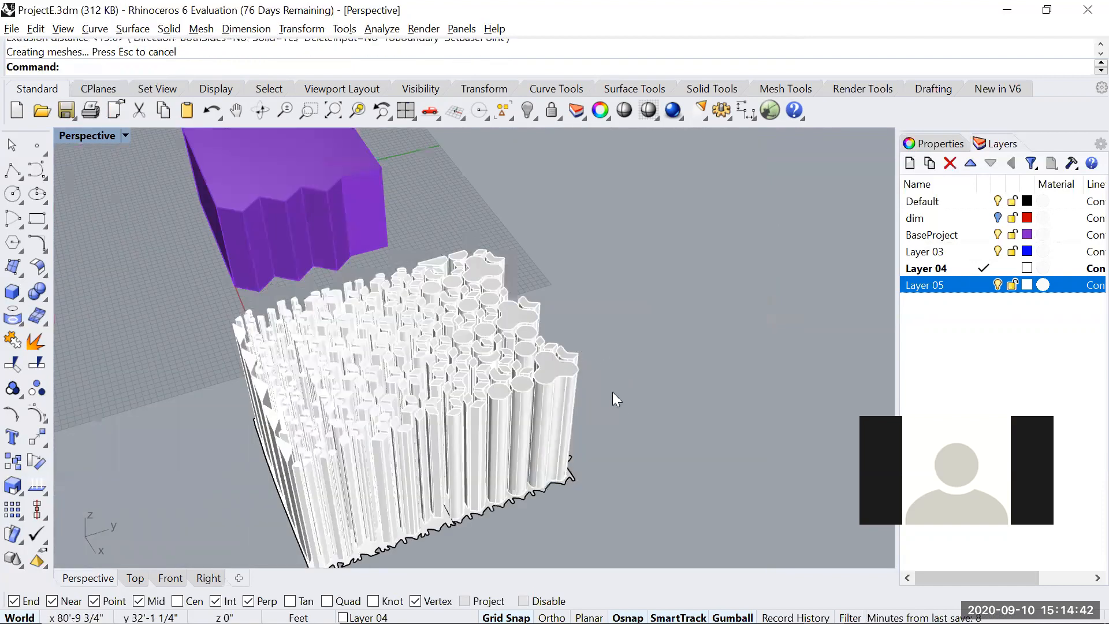
{"action": "right_click_drag", "start_coordinate": [572, 324], "coordinate": [577, 365]}
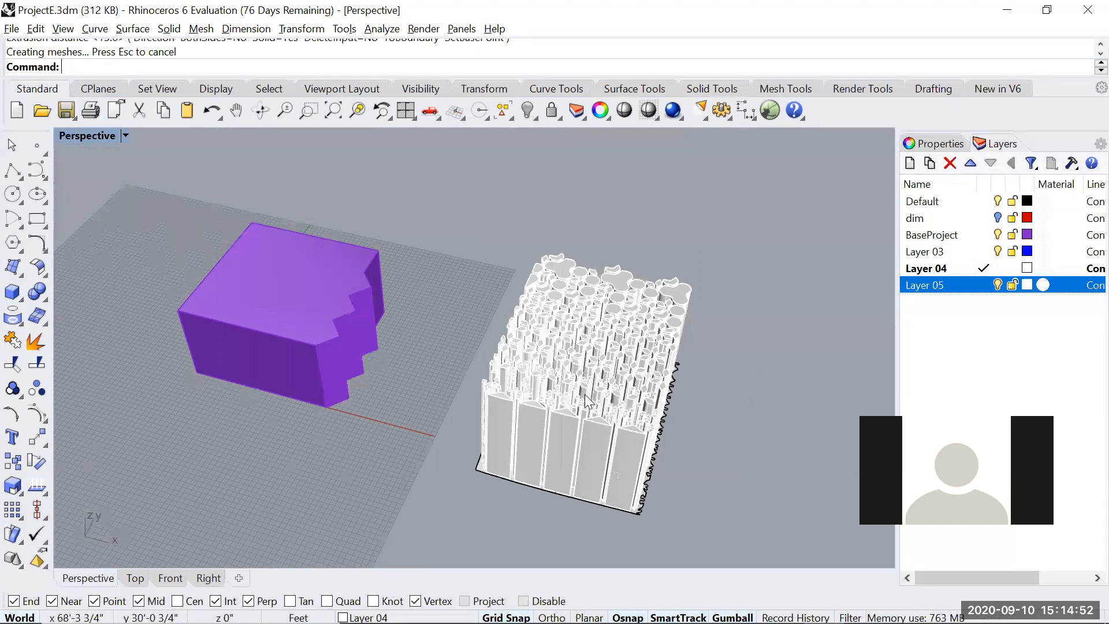
{"action": "right_click_drag", "start_coordinate": [584, 394], "coordinate": [585, 330]}
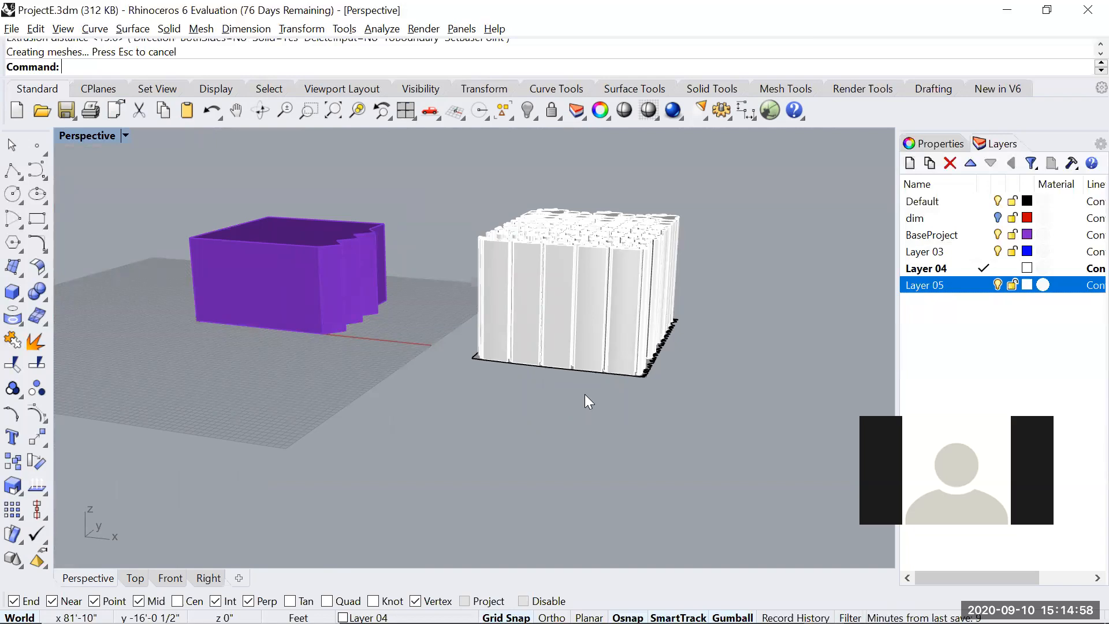
{"action": "scroll", "coordinate": [560, 272], "scroll_direction": "up", "scroll_amount": 2}
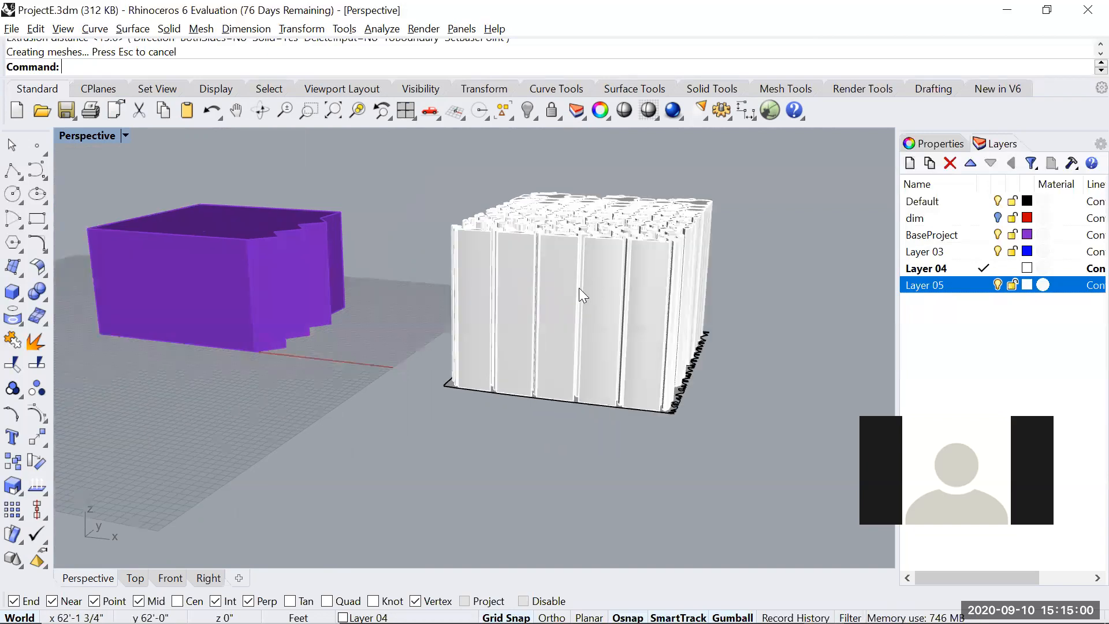
{"action": "right_click_drag", "start_coordinate": [578, 288], "coordinate": [596, 283]}
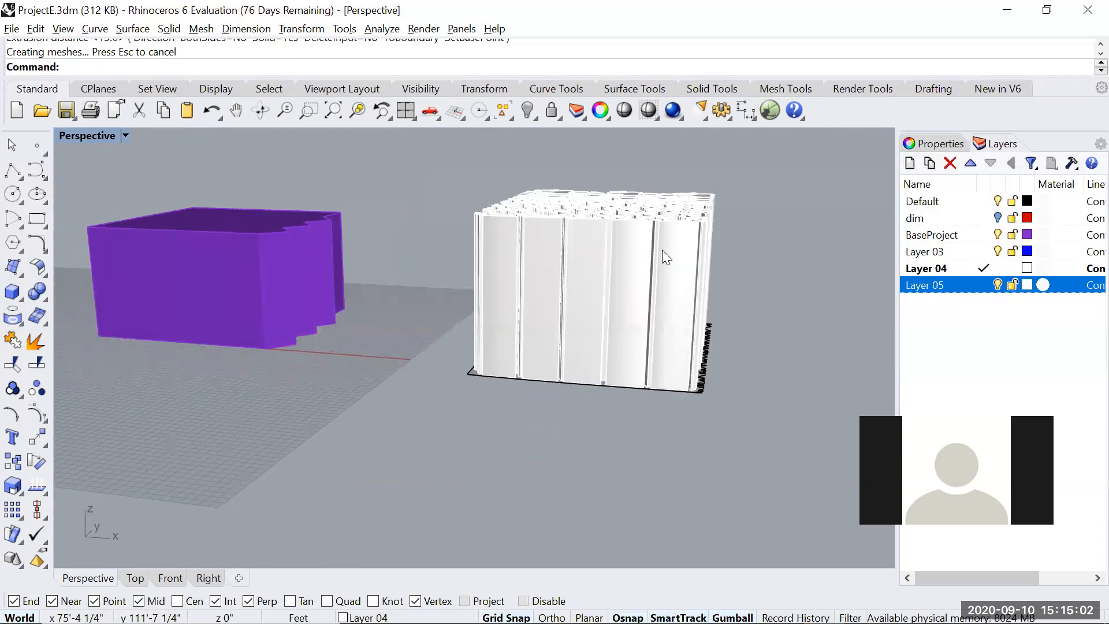
{"action": "right_click_drag", "start_coordinate": [673, 269], "coordinate": [589, 349]}
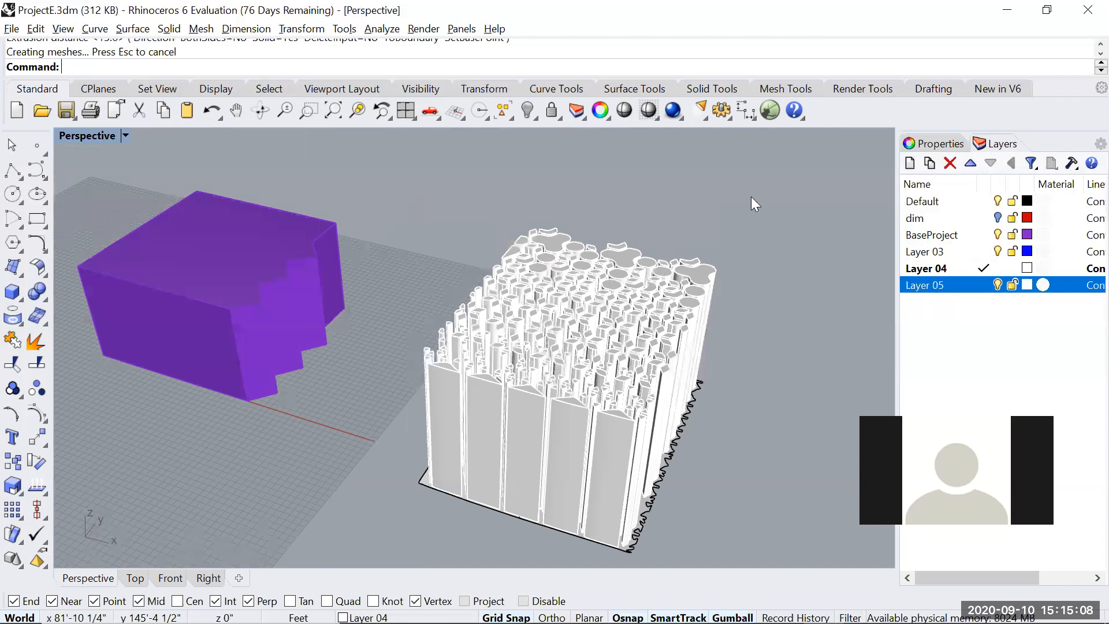
Step: Select the extruded pattern columns and move them onto the purple block so that they pass through it
{"action": "right_click_drag", "start_coordinate": [492, 220], "coordinate": [540, 152]}
{"action": "left_click_drag", "start_coordinate": [747, 175], "coordinate": [429, 242]}
{"action": "right_click_drag", "start_coordinate": [431, 324], "coordinate": [532, 426]}
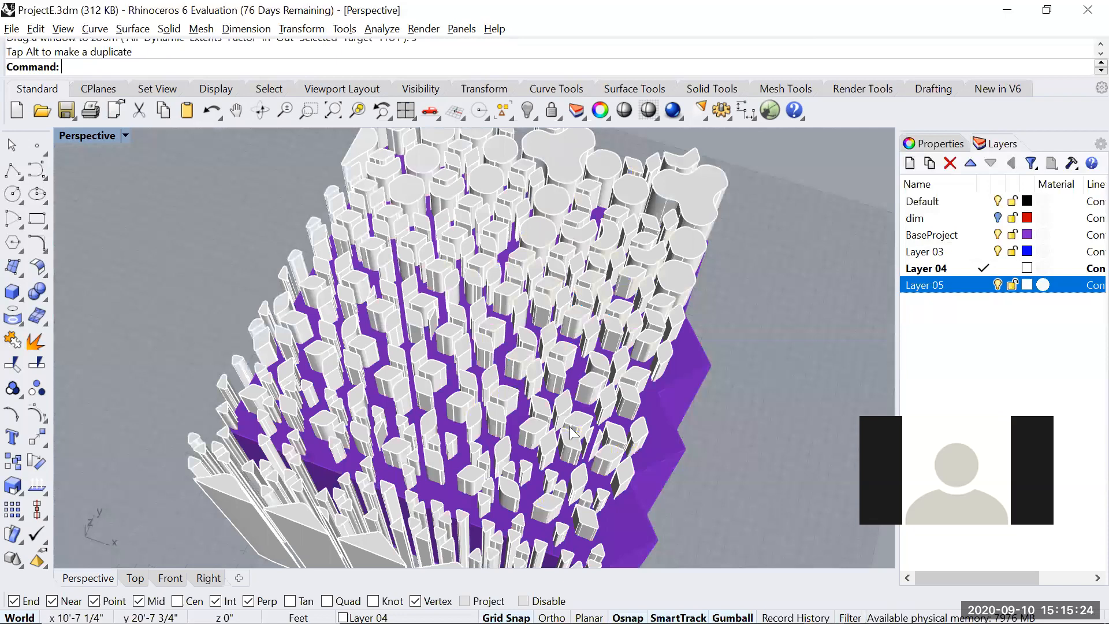
Step: Subtract the pattern columns from the purple block with BooleanDifference, deleting the input solids, and inspect the perforated block
{"action": "left_click_drag", "start_coordinate": [411, 237], "coordinate": [643, 518]}
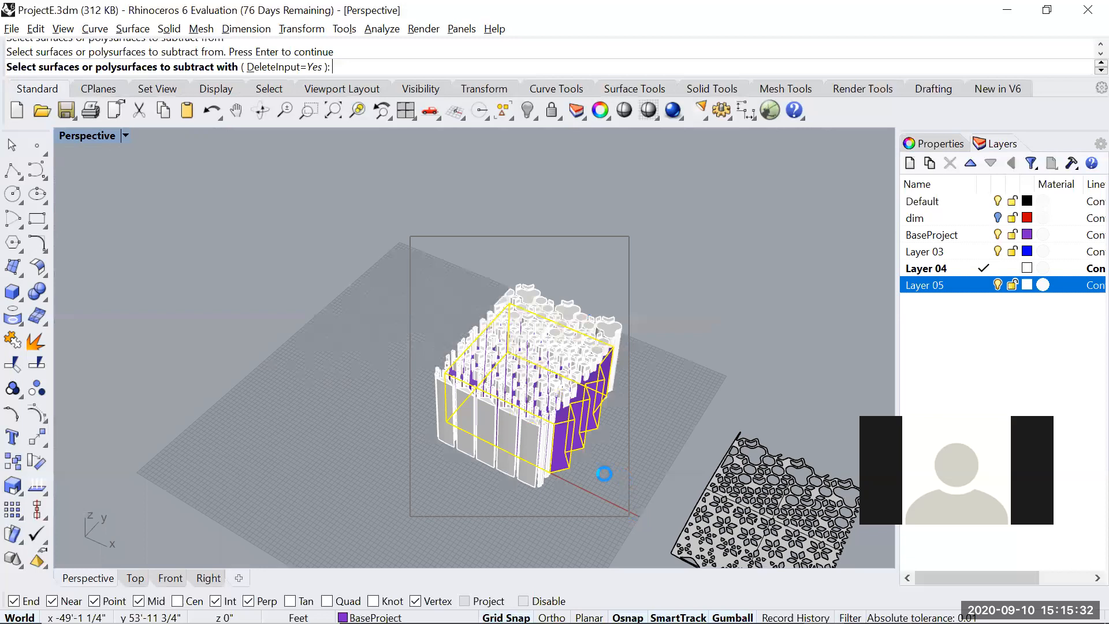
{"action": "key", "text": "Return"}
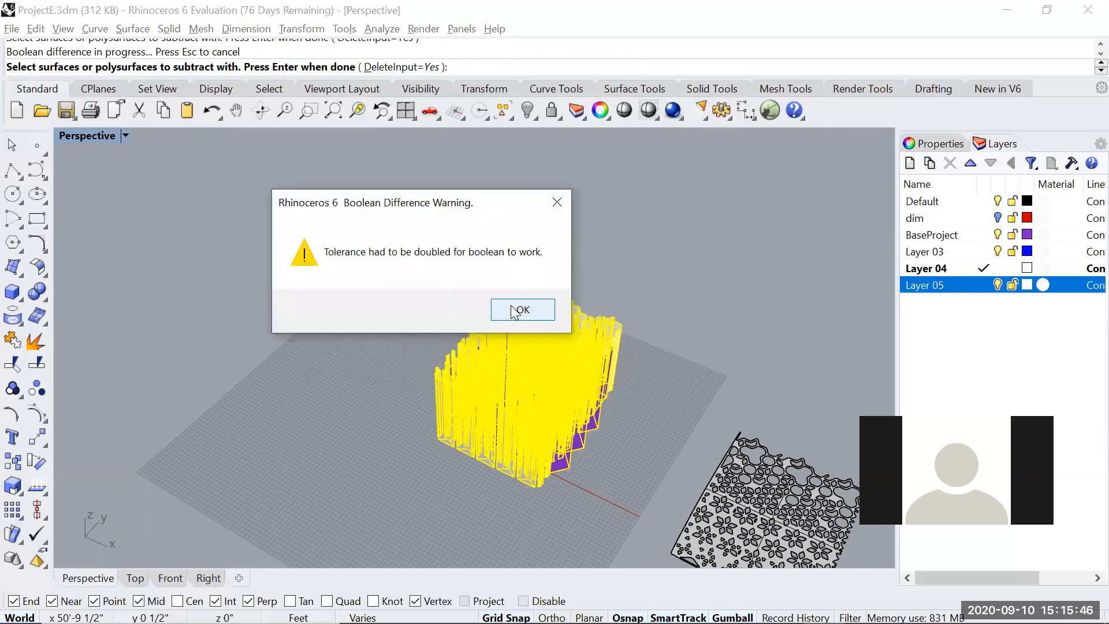
{"action": "left_click", "coordinate": [516, 311]}
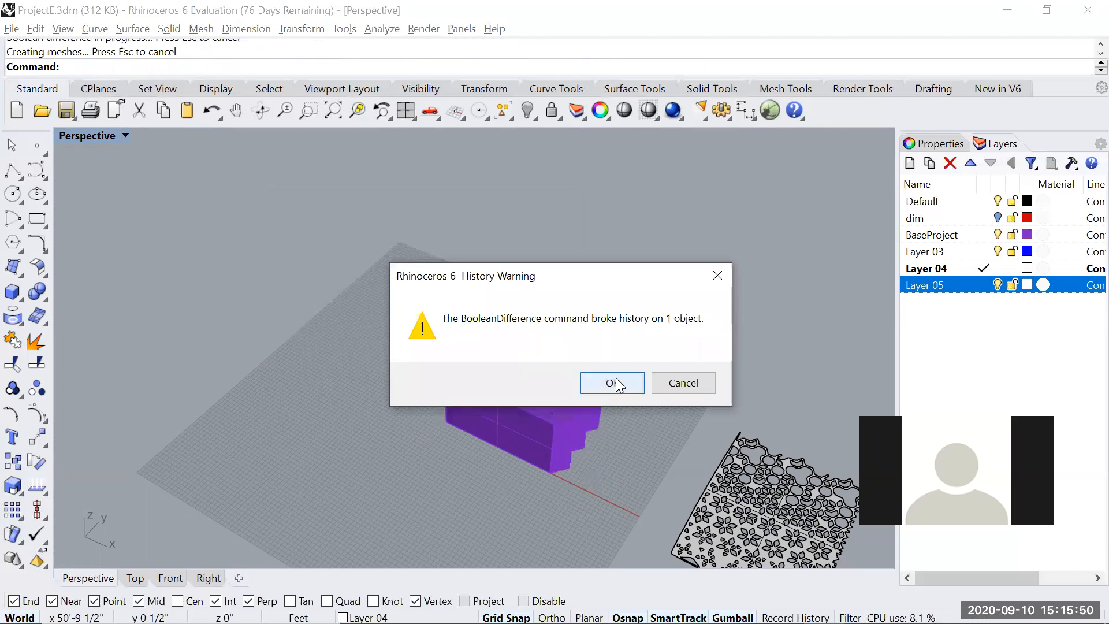
{"action": "left_click", "coordinate": [612, 383]}
{"action": "scroll", "coordinate": [545, 372], "scroll_direction": "up", "scroll_amount": 4}
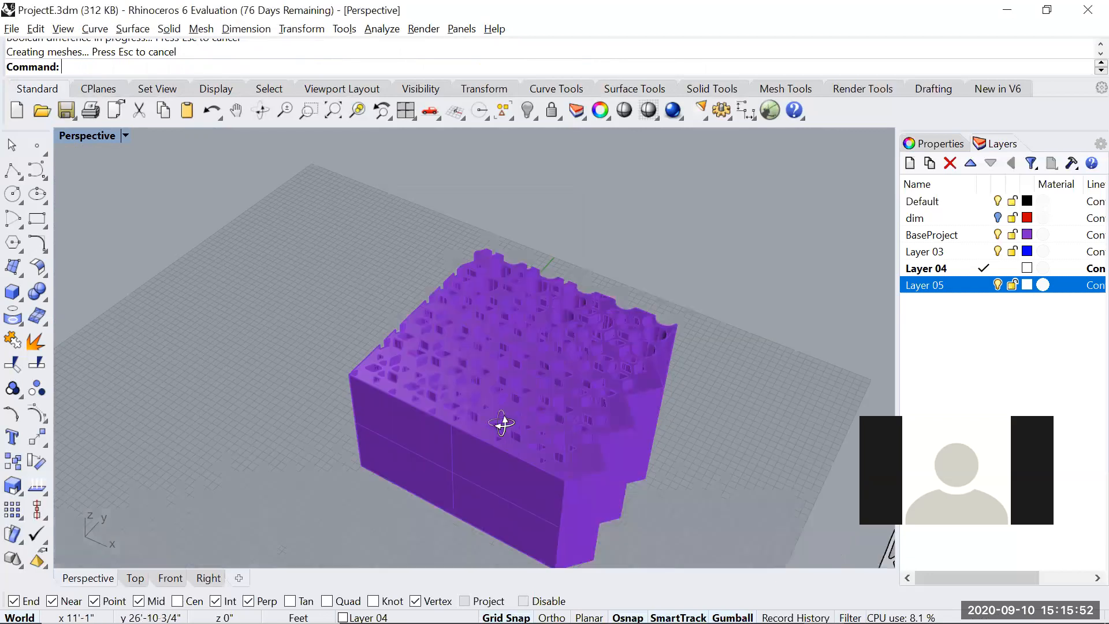
{"action": "right_click_drag", "start_coordinate": [570, 267], "coordinate": [518, 394]}
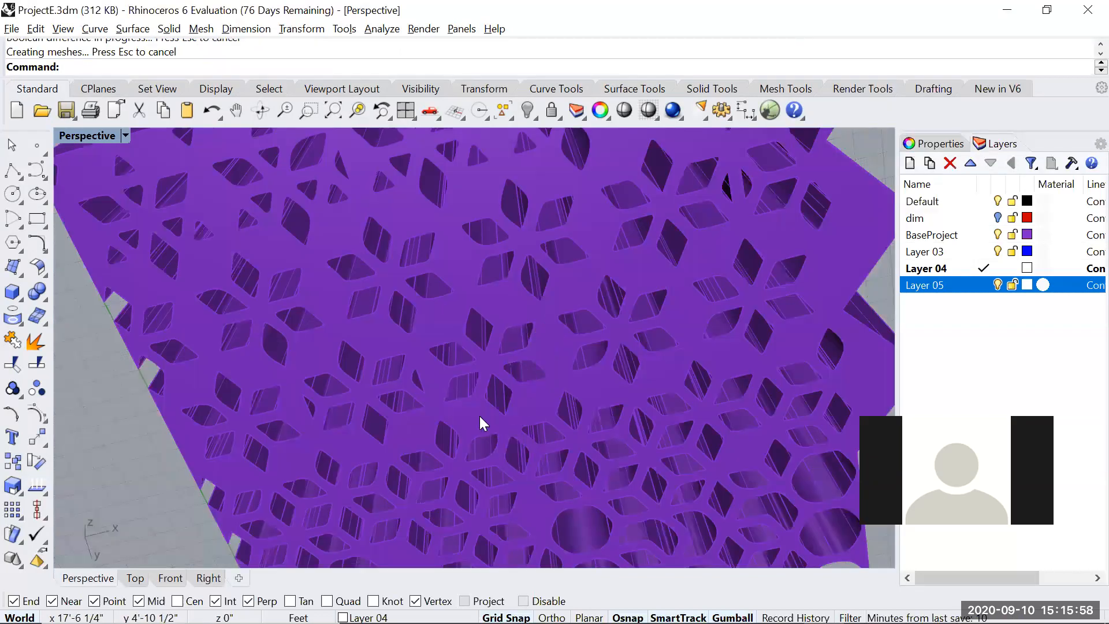
Step: Undo the BooleanDifference and scale the restored pattern columns up so they extend well past the purple block
{"action": "key", "text": "ctrl+z"}
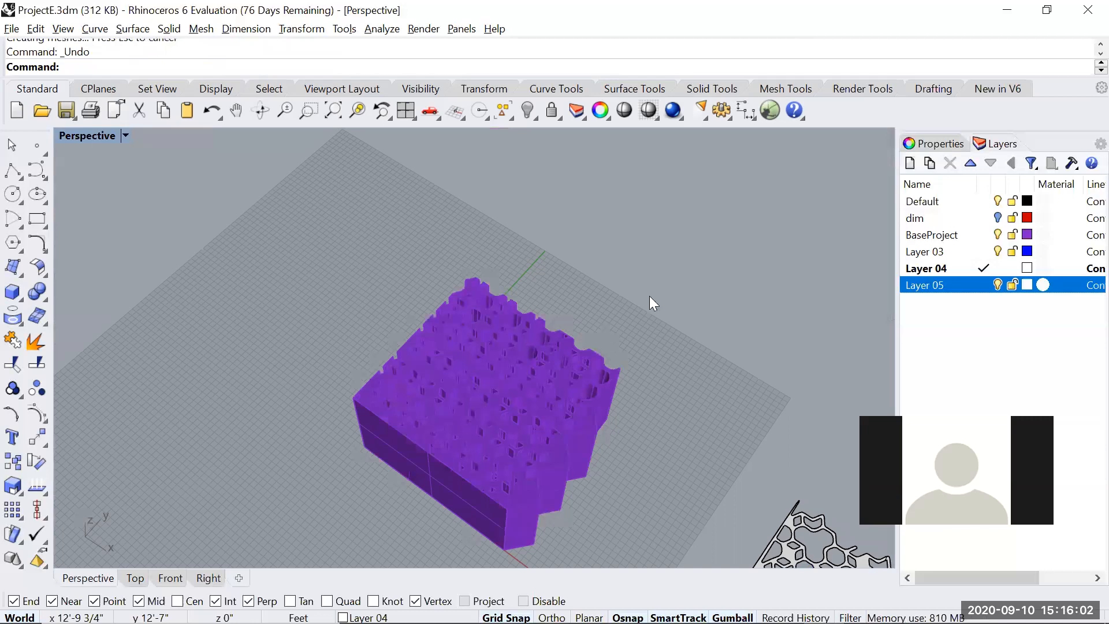
{"action": "key", "text": "ctrl+z"}
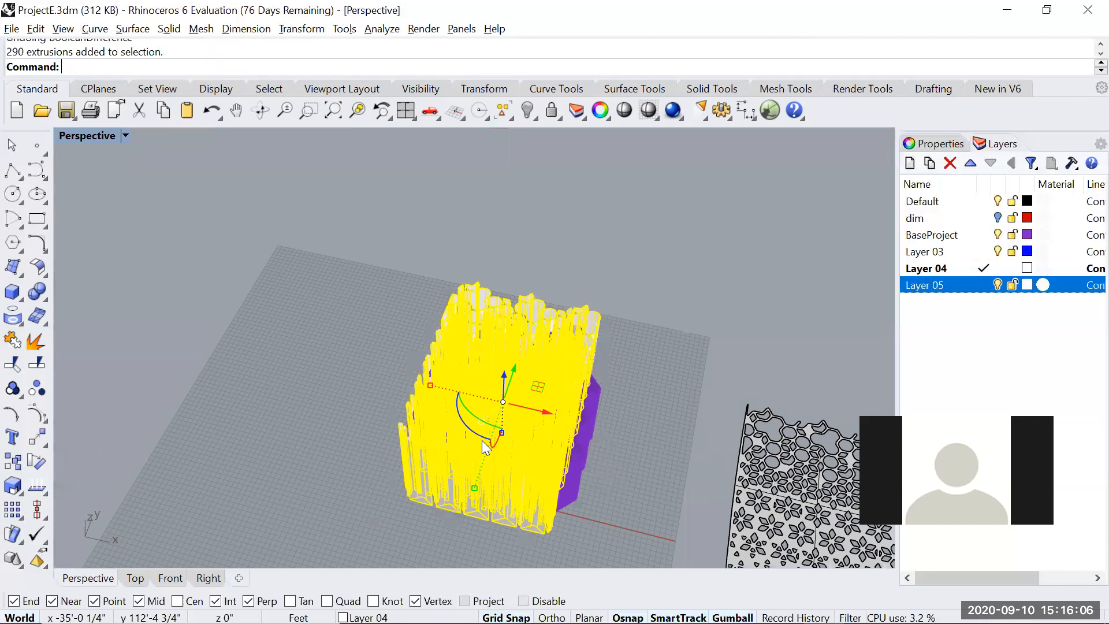
{"action": "right_click_drag", "start_coordinate": [482, 447], "coordinate": [482, 448]}
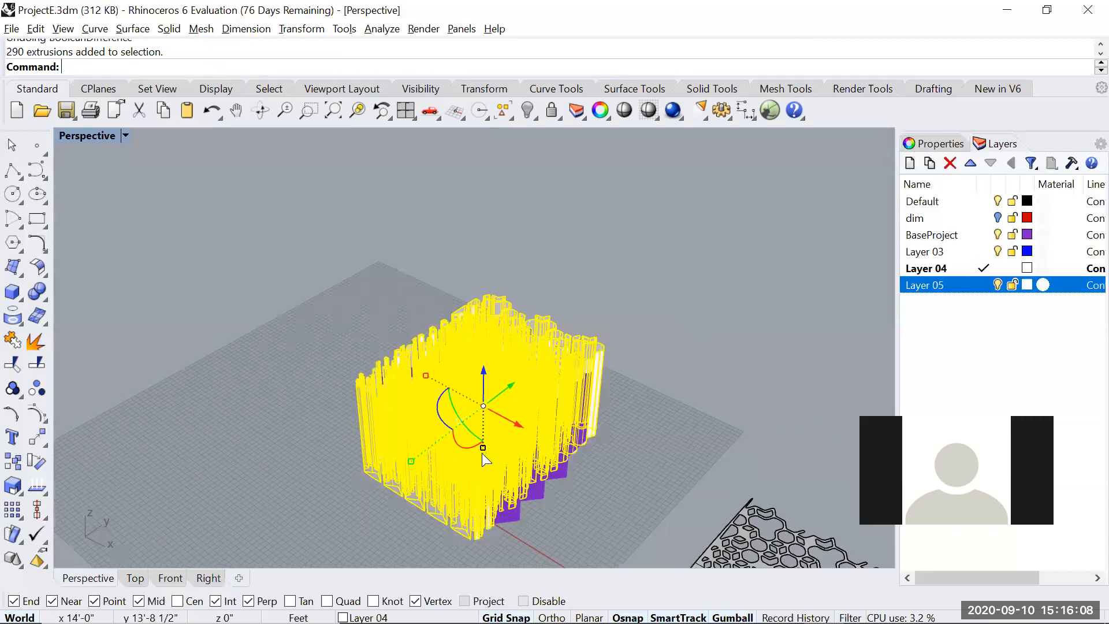
{"action": "left_click_drag", "start_coordinate": [482, 463], "coordinate": [482, 469]}
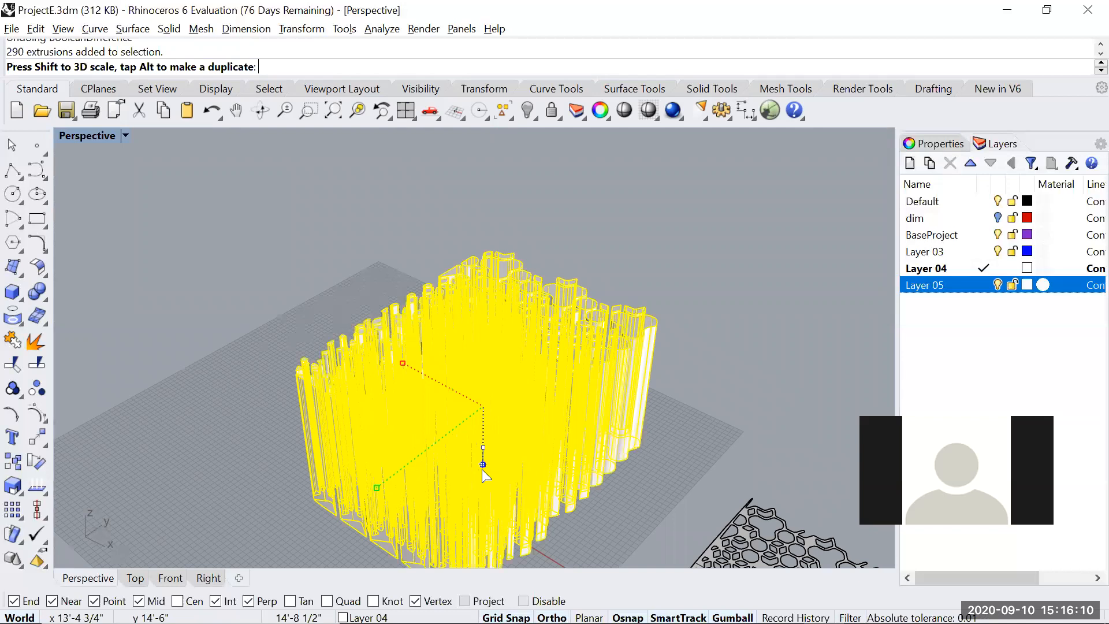
{"action": "key", "text": "Escape"}
{"action": "right_click_drag", "start_coordinate": [486, 425], "coordinate": [392, 321]}
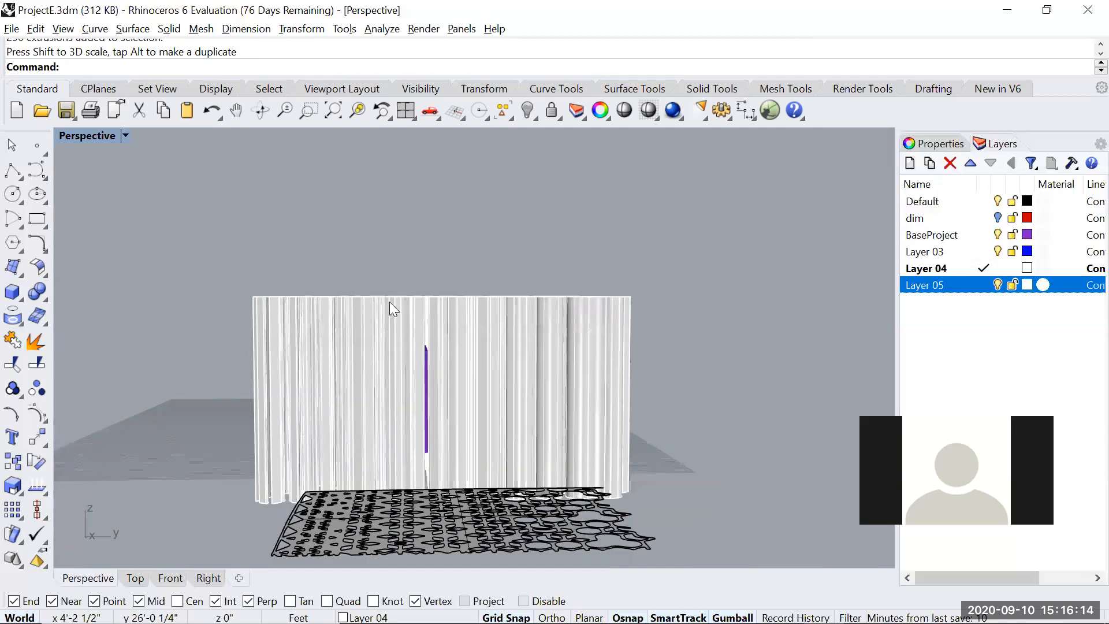
Step: Select a group of columns in the middle of the pattern, undo the gumball move and lower the group into the block
{"action": "right_click_drag", "start_coordinate": [462, 287], "coordinate": [512, 306]}
{"action": "left_click", "coordinate": [432, 349]}
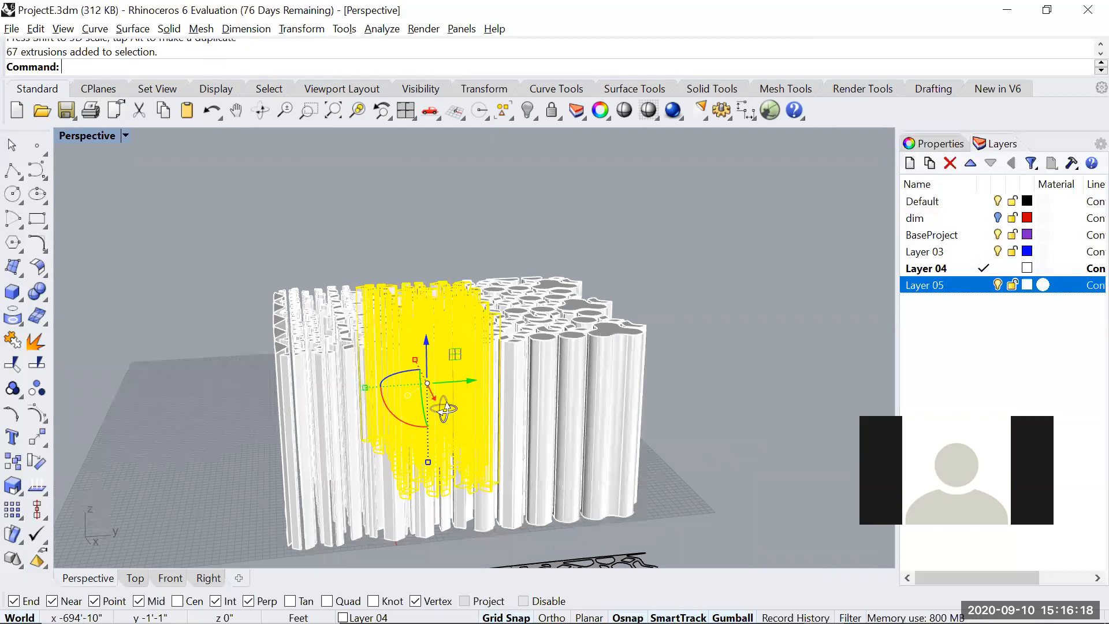
{"action": "right_click_drag", "start_coordinate": [428, 372], "coordinate": [438, 403]}
{"action": "key", "text": "ctrl+z"}
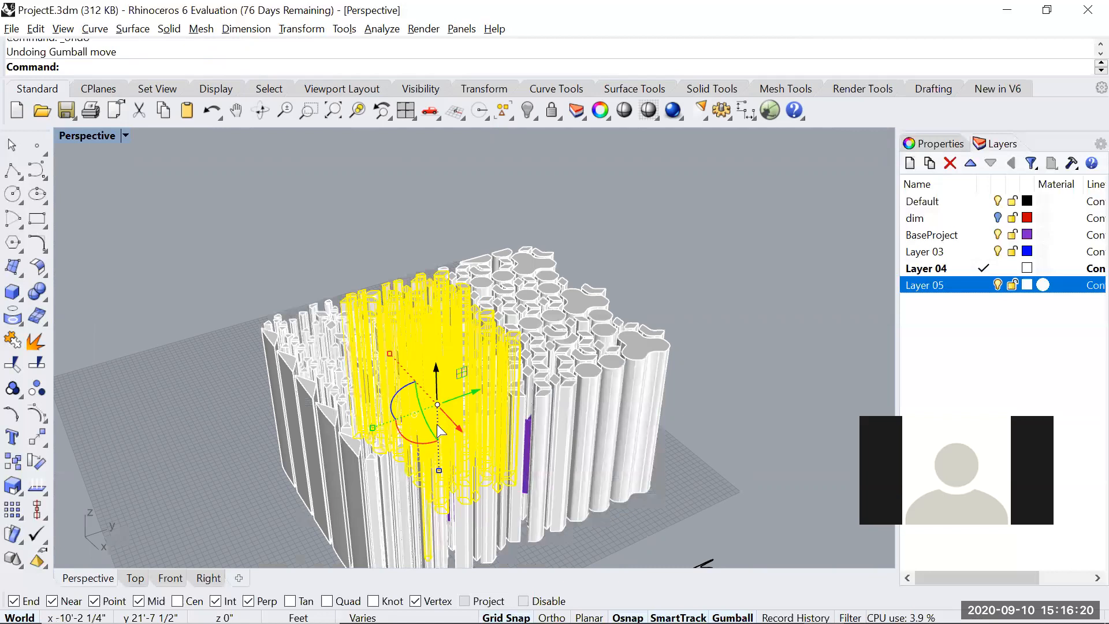
{"action": "middle_click", "coordinate": [477, 369]}
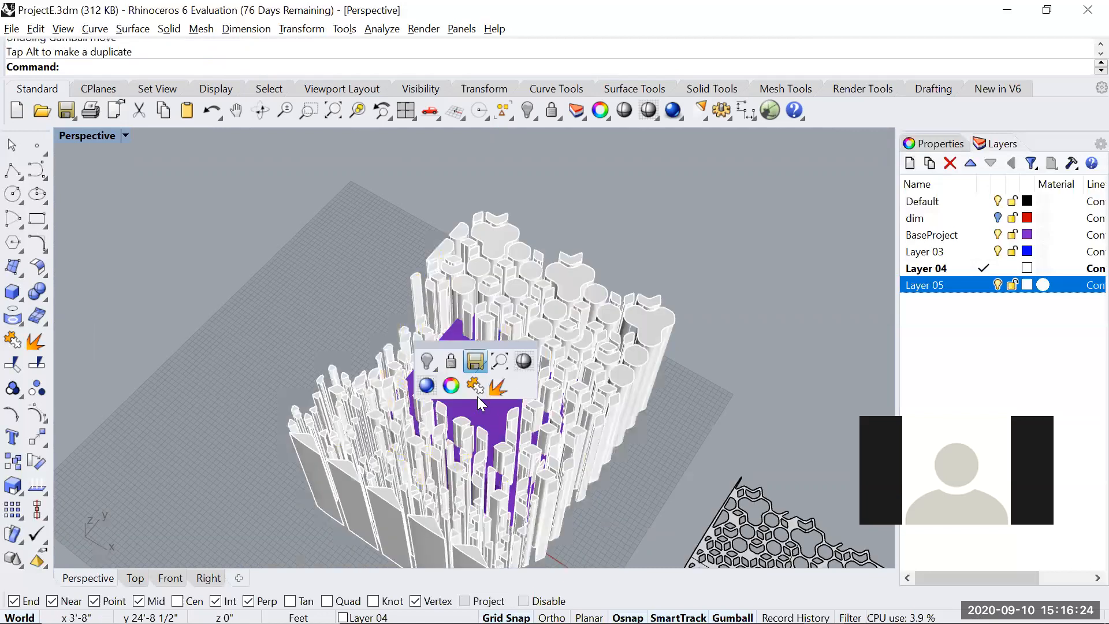
Step: Delete a few individual columns in the upper middle of the block's outline, working in a wireframe Top view
{"action": "key", "text": "ctrl+F1"}
{"action": "key", "text": "ctrl+alt+w"}
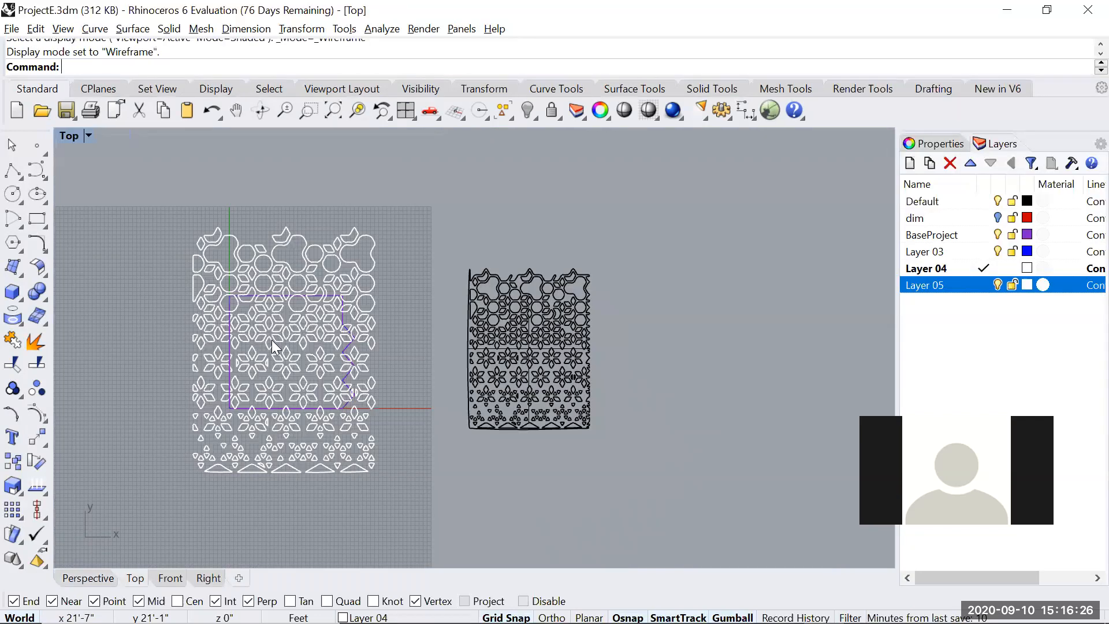
{"action": "scroll", "coordinate": [286, 340], "scroll_direction": "up", "scroll_amount": 5}
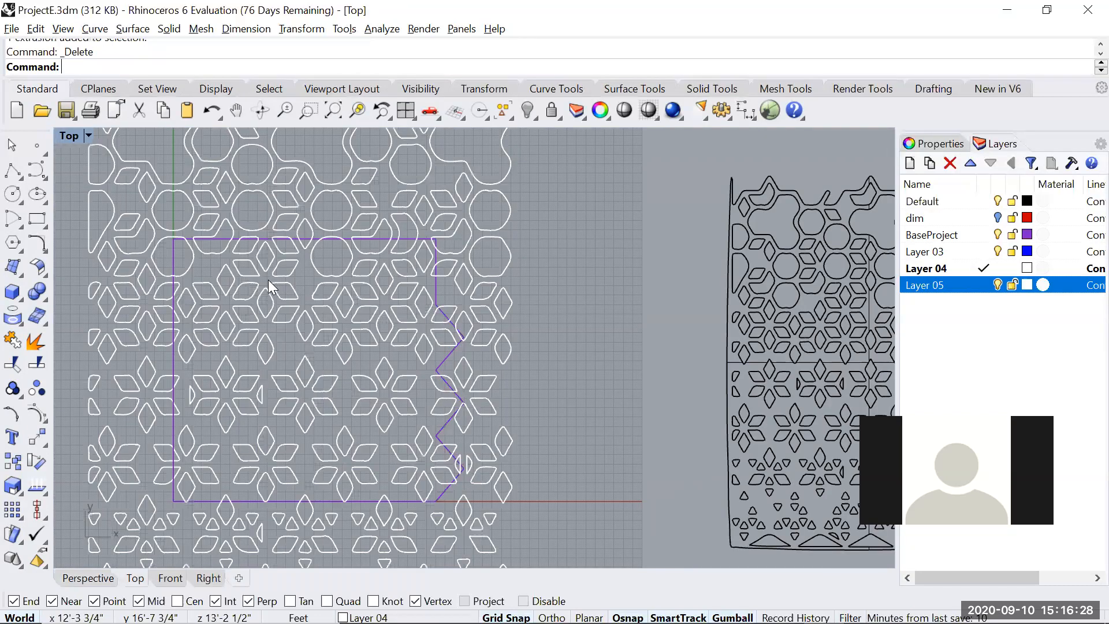
{"action": "left_click", "coordinate": [342, 303]}
{"action": "key", "text": "Delete"}
{"action": "left_click", "coordinate": [372, 382]}
{"action": "key", "text": "Delete"}
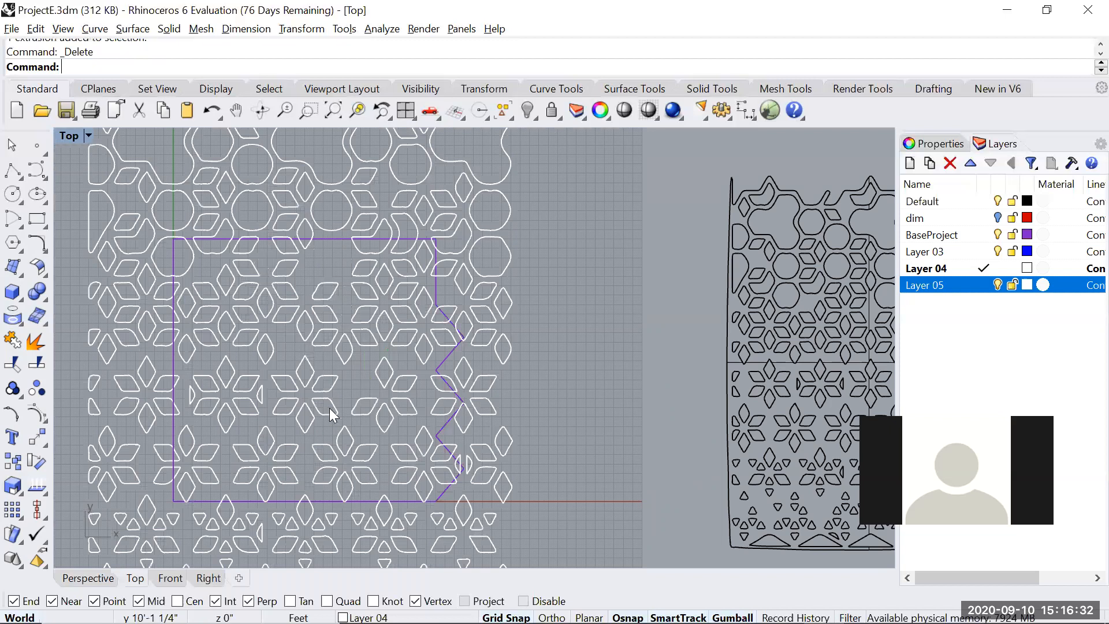
Step: Thin out the pattern by deleting individual columns within the lower half of the block's outline
{"action": "left_click", "coordinate": [309, 421]}
{"action": "key", "text": "Delete"}
{"action": "left_click", "coordinate": [197, 399]}
{"action": "key", "text": "Delete"}
{"action": "left_click", "coordinate": [306, 513]}
{"action": "key", "text": "Delete"}
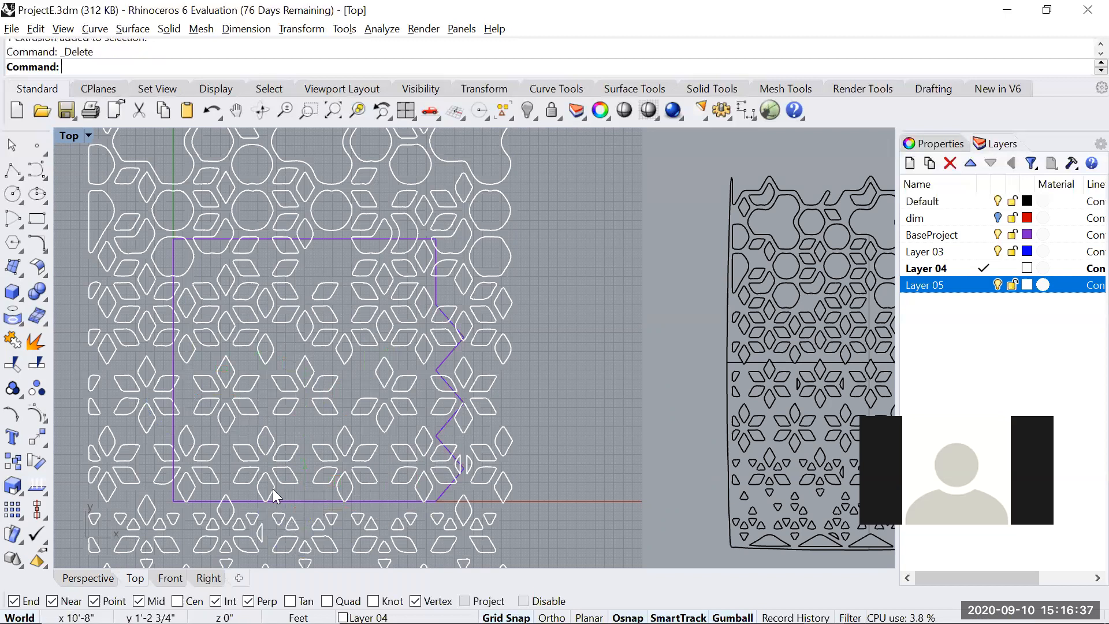
{"action": "left_click", "coordinate": [349, 493]}
{"action": "key", "text": "Delete"}
{"action": "left_click", "coordinate": [182, 488]}
{"action": "key", "text": "Delete"}
{"action": "left_click", "coordinate": [234, 439]}
{"action": "key", "text": "Delete"}
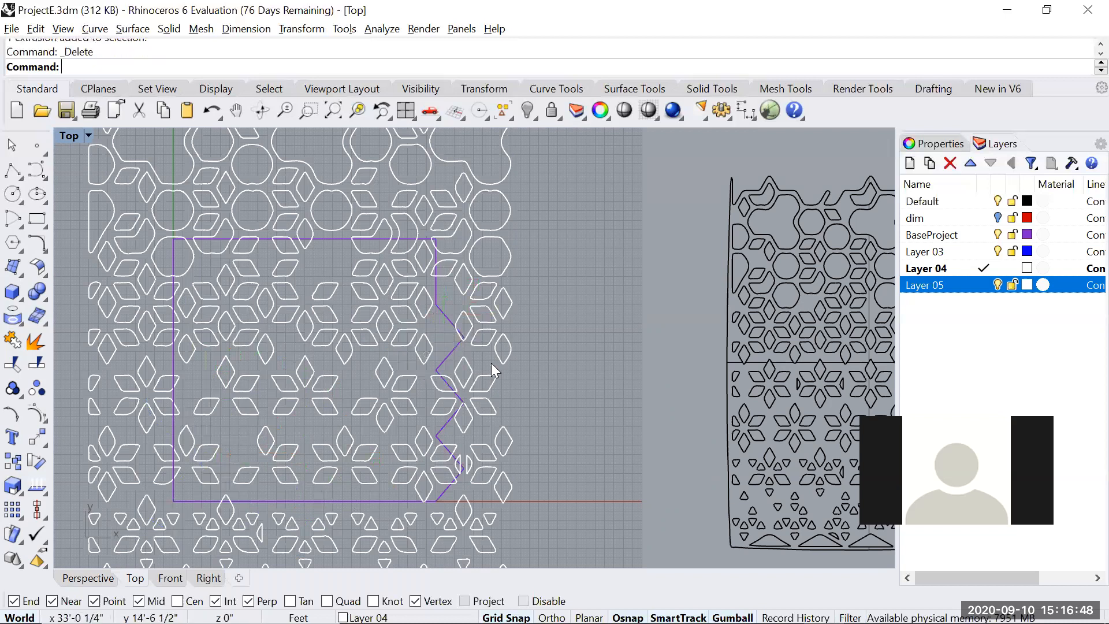
Step: Delete the pattern columns lying outside the block's jagged right edge
{"action": "left_click_drag", "start_coordinate": [480, 424], "coordinate": [479, 424]}
{"action": "key", "text": "Delete"}
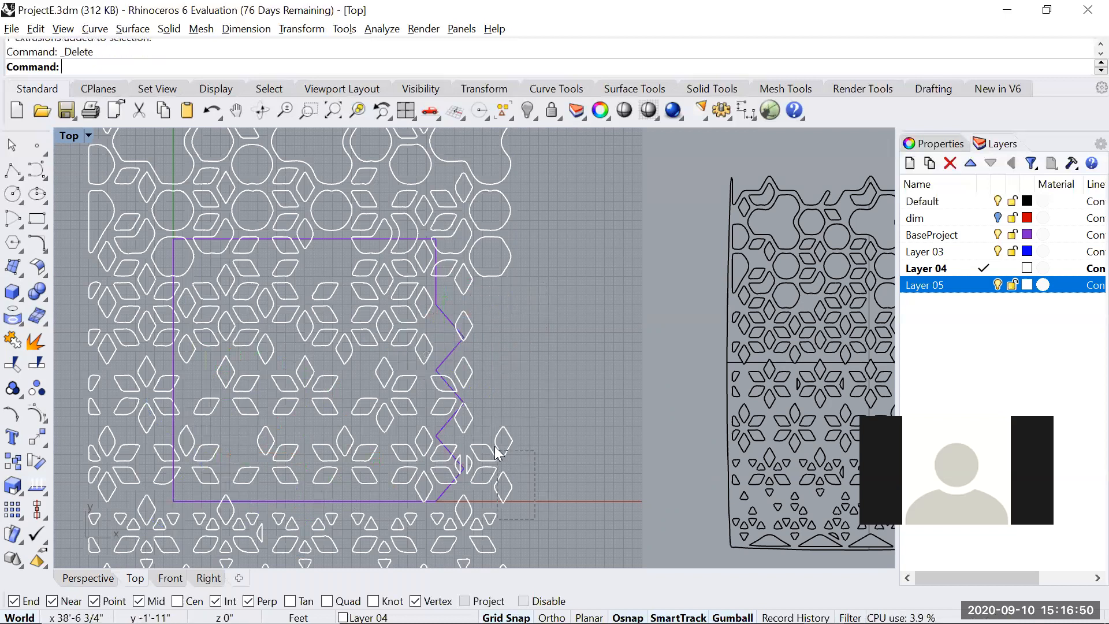
{"action": "right_click_drag", "start_coordinate": [506, 481], "coordinate": [583, 441]}
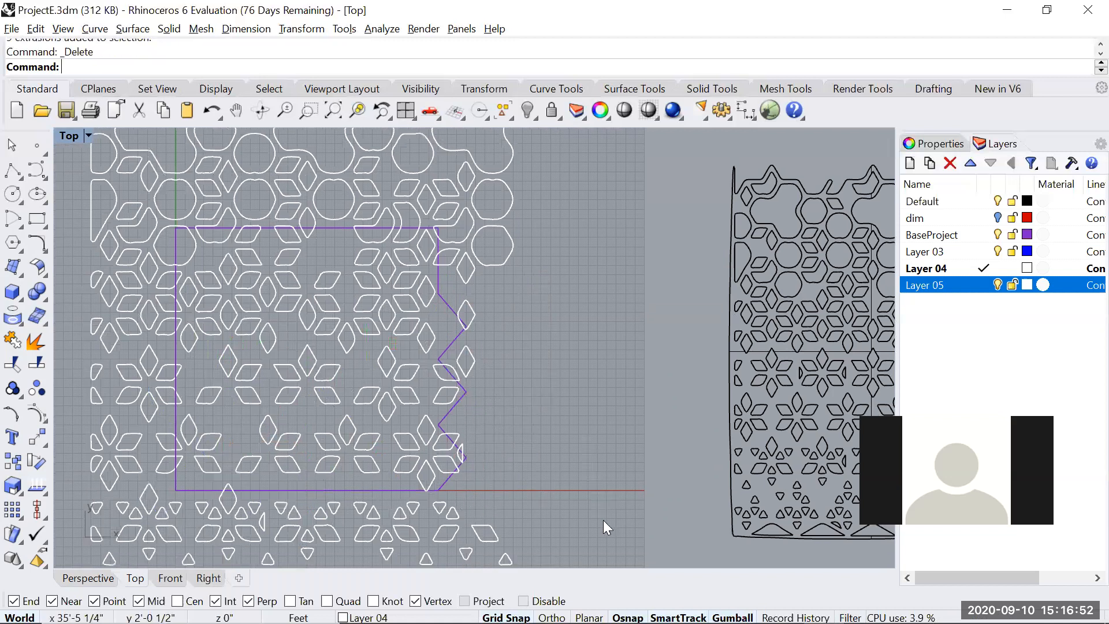
{"action": "scroll", "coordinate": [601, 375], "scroll_direction": "down", "scroll_amount": 2}
Step: Delete the columns below and to the left of the block, keeping the rounded column on its upper-left corner
{"action": "left_click_drag", "start_coordinate": [597, 548], "coordinate": [153, 422]}
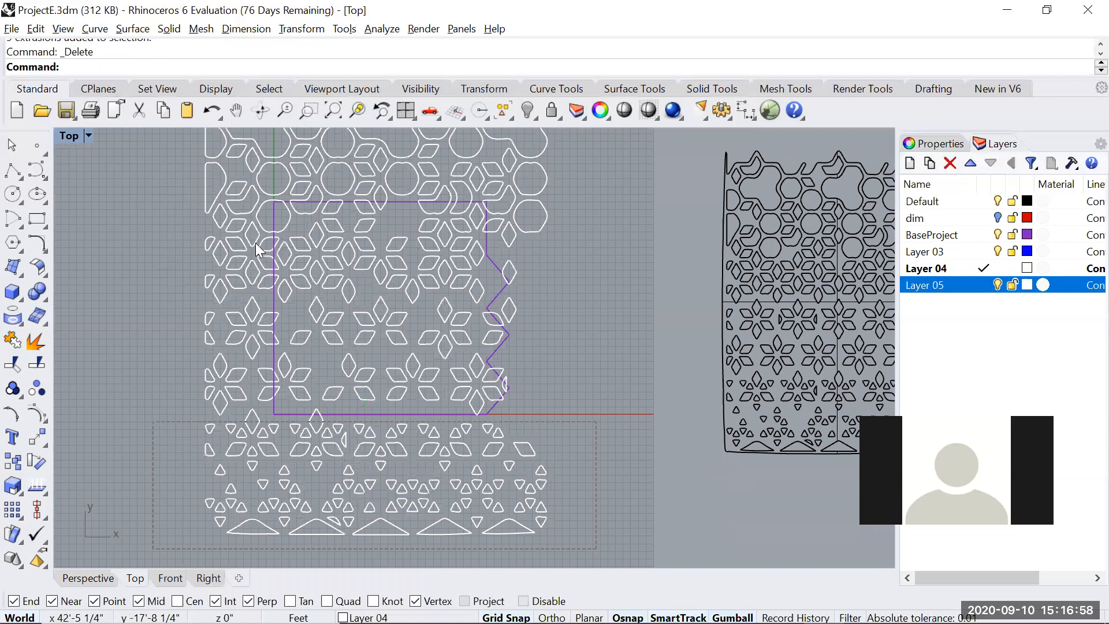
{"action": "left_click", "coordinate": [264, 204], "text": "ctrl"}
{"action": "right_click_drag", "start_coordinate": [302, 278], "coordinate": [303, 349]}
{"action": "key", "text": "Delete"}
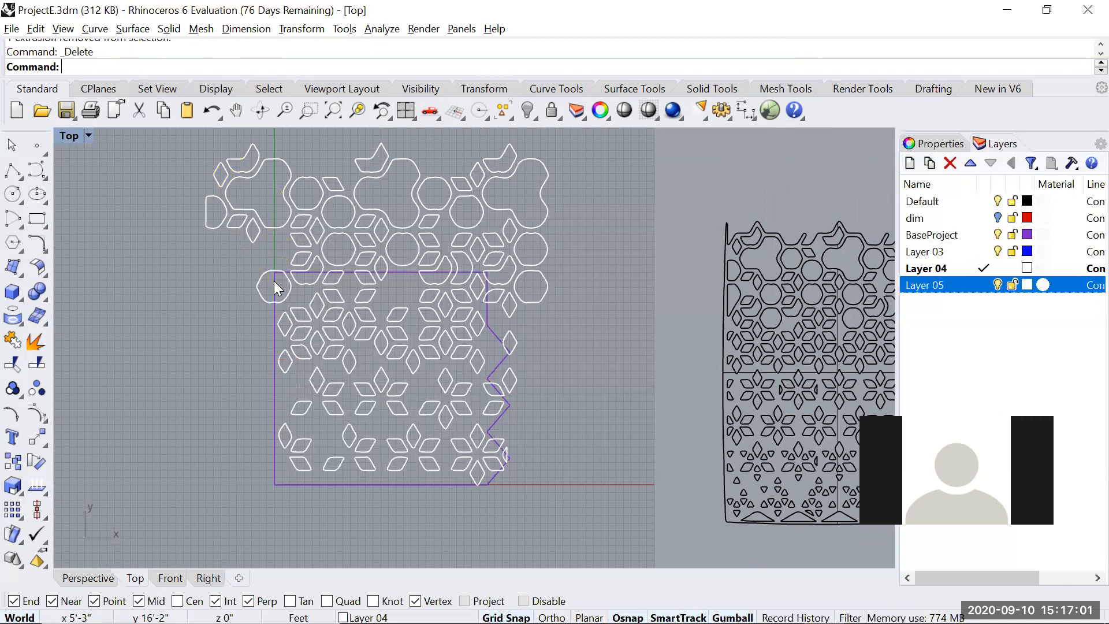
Step: Delete the columns above the block's upper edge and clear several columns from its lower middle
{"action": "right_click_drag", "start_coordinate": [545, 183], "coordinate": [558, 239]}
{"action": "left_click", "coordinate": [560, 224]}
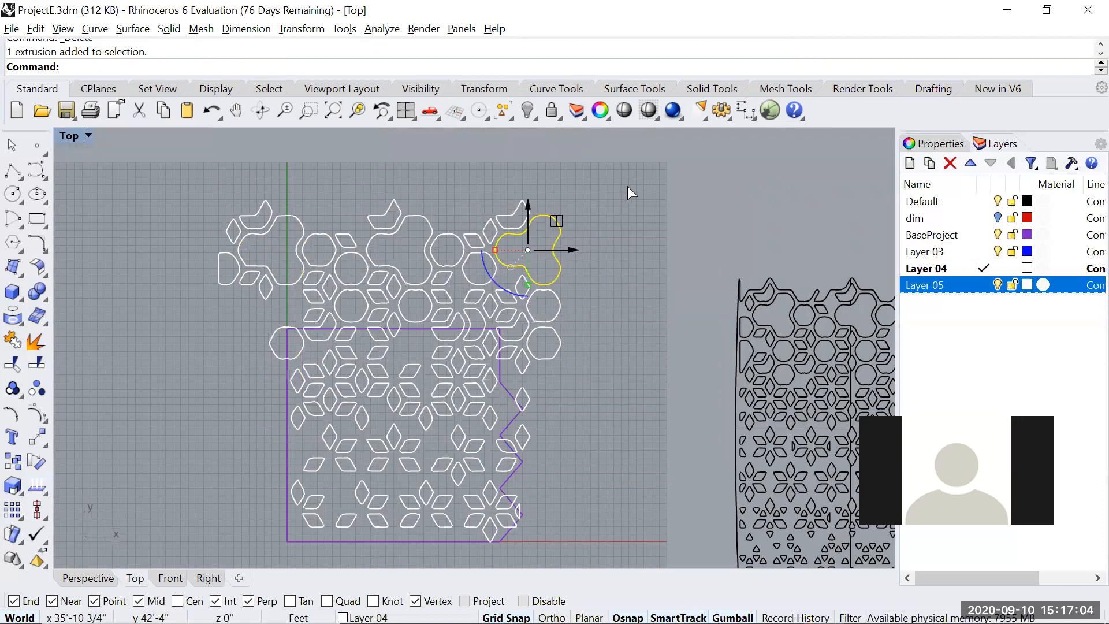
{"action": "key", "text": "Delete"}
{"action": "left_click", "coordinate": [374, 322]}
{"action": "key", "text": "Delete"}
{"action": "left_click", "coordinate": [312, 322]}
{"action": "left_click_drag", "start_coordinate": [411, 429], "coordinate": [383, 462]}
{"action": "key", "text": "Delete"}
Step: Move the large three-lobed column into the cleared lower middle of the block and rotate it to fit the gap
{"action": "left_click_drag", "start_coordinate": [652, 189], "coordinate": [412, 431]}
{"action": "scroll", "coordinate": [331, 471], "scroll_direction": "up", "scroll_amount": 2}
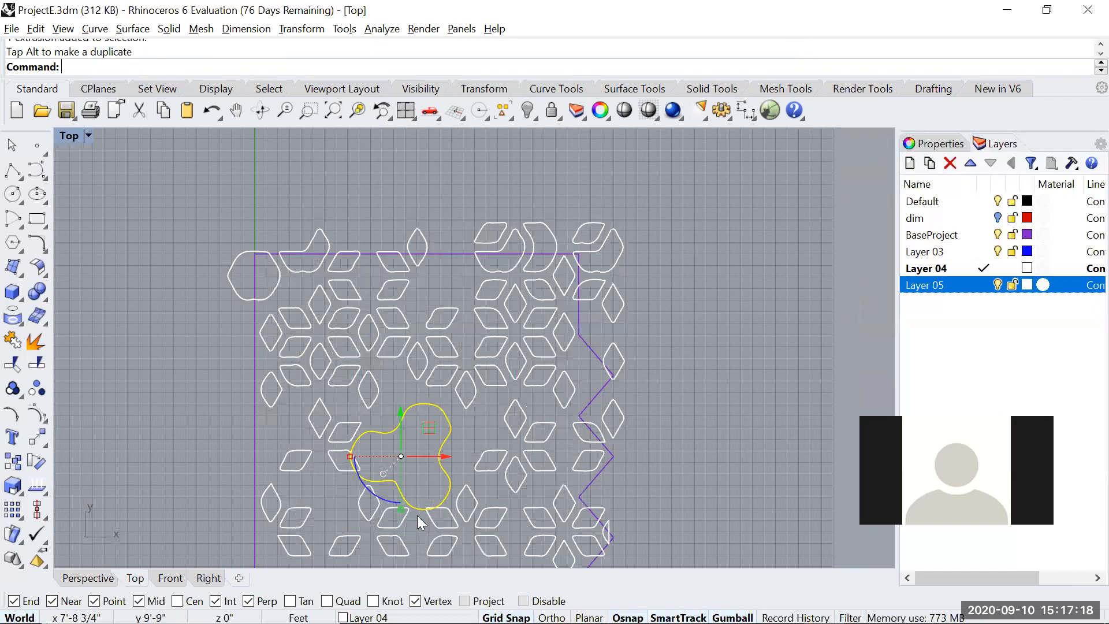
{"action": "left_click_drag", "start_coordinate": [408, 445], "coordinate": [377, 513]}
{"action": "key", "text": "Escape"}
{"action": "right_click_drag", "start_coordinate": [656, 371], "coordinate": [651, 329]}
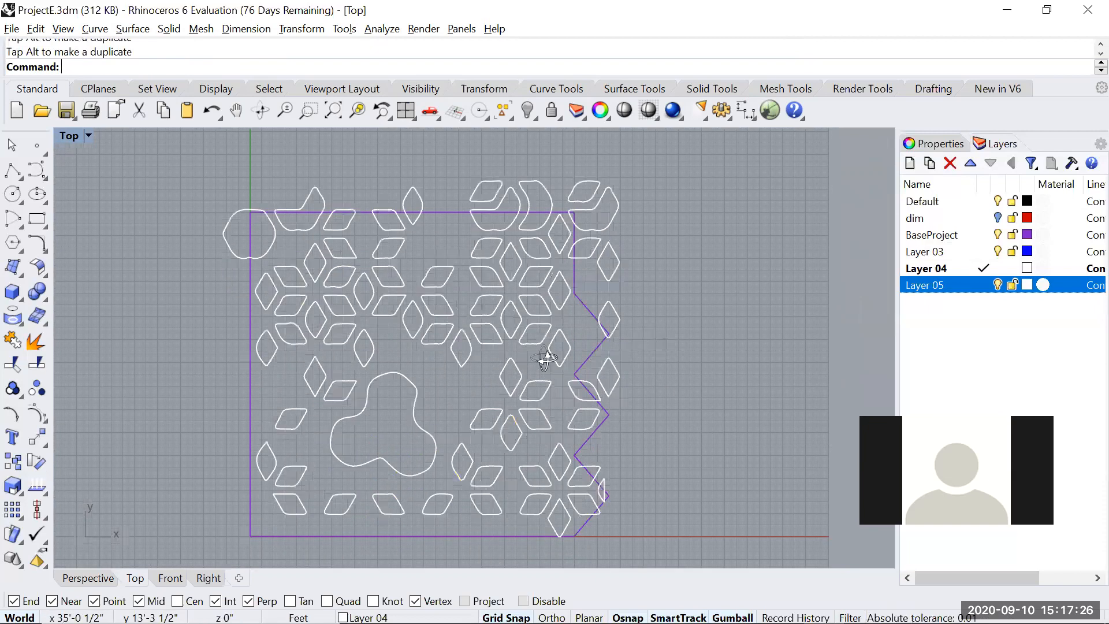
Step: Display the remaining columns and the purple block in a shaded Perspective view
{"action": "key", "text": "ctrl+F4"}
{"action": "right_click_drag", "start_coordinate": [564, 263], "coordinate": [577, 316]}
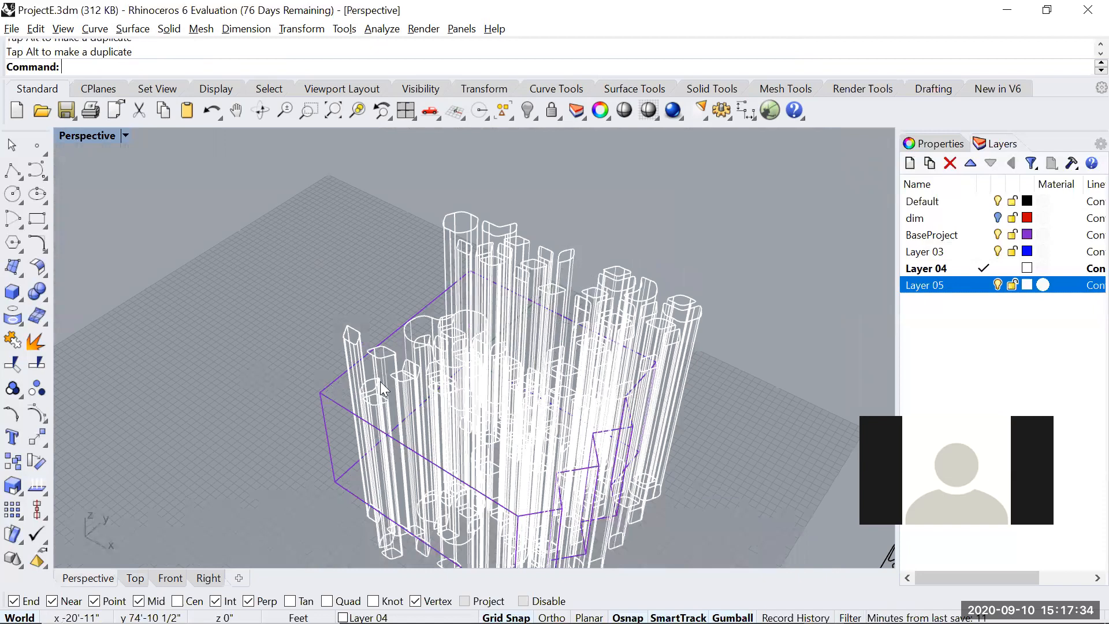
{"action": "right_click_drag", "start_coordinate": [432, 382], "coordinate": [421, 443], "text": "shift"}
{"action": "key", "text": "ctrl+alt+s"}
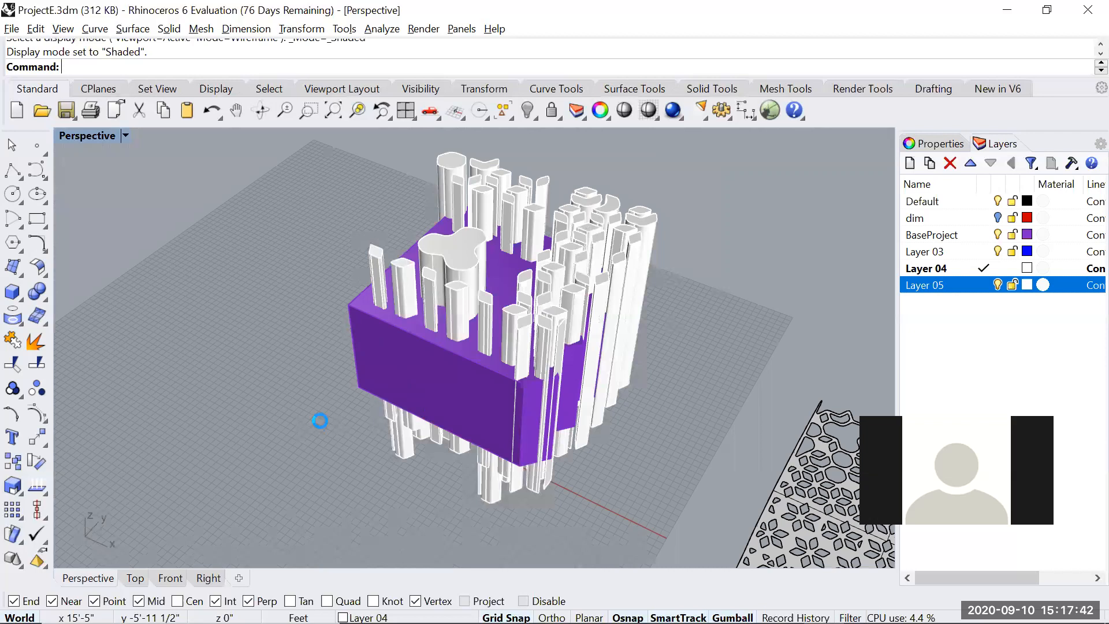
Step: Try to intersect the purple block with the pattern columns using BooleanIntersection and inspect the resulting solids
{"action": "right_click_drag", "start_coordinate": [557, 433], "coordinate": [521, 369]}
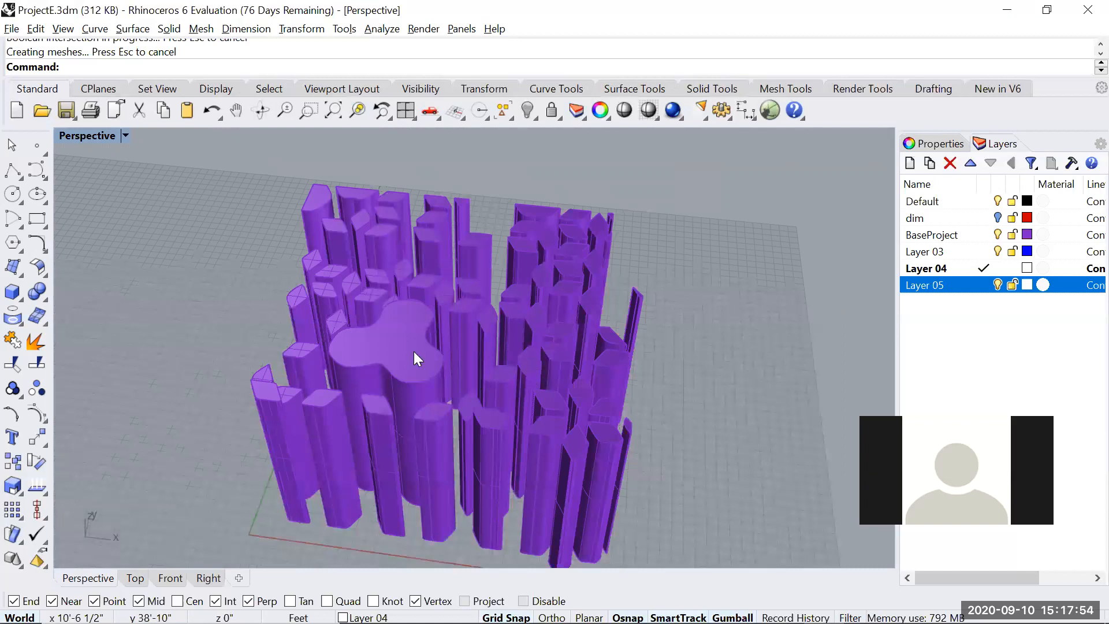
{"action": "right_click_drag", "start_coordinate": [377, 354], "coordinate": [459, 349]}
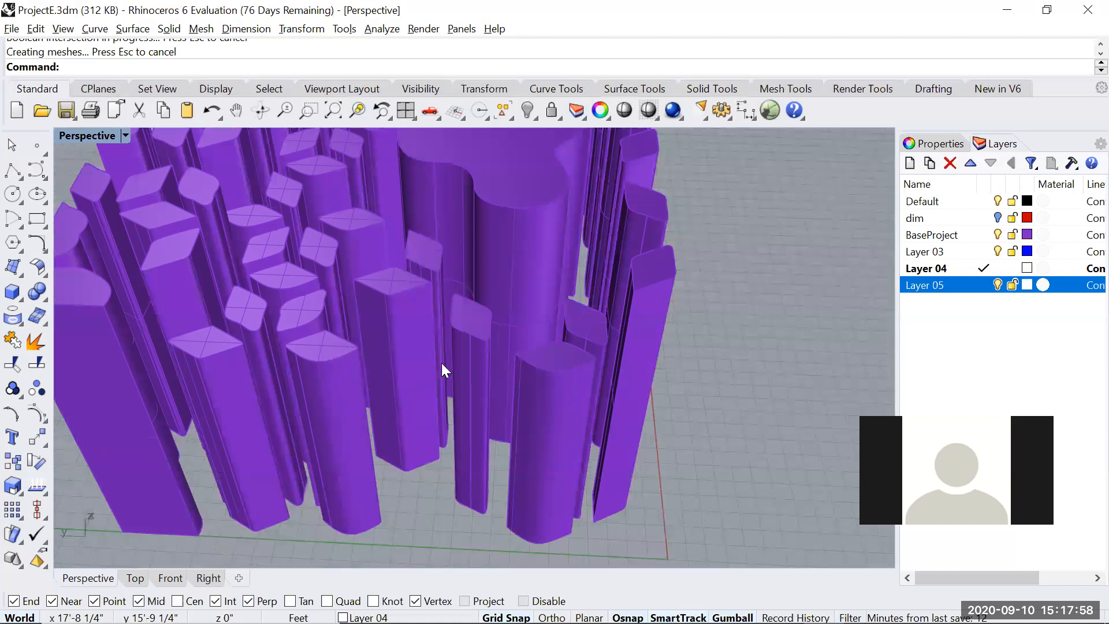
{"action": "right_click_drag", "start_coordinate": [389, 376], "coordinate": [390, 371]}
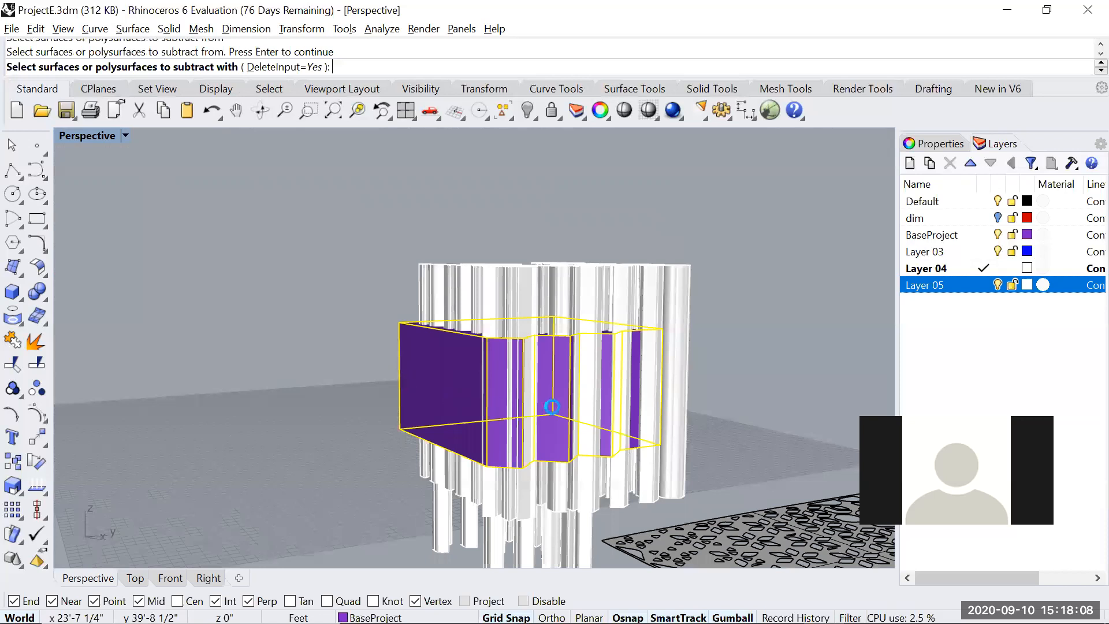
Step: Try to subtract the pattern columns from the purple block with BooleanDifference, inspect the result and undo it
{"action": "left_click", "coordinate": [600, 383]}
{"action": "right_click_drag", "start_coordinate": [380, 425], "coordinate": [535, 383]}
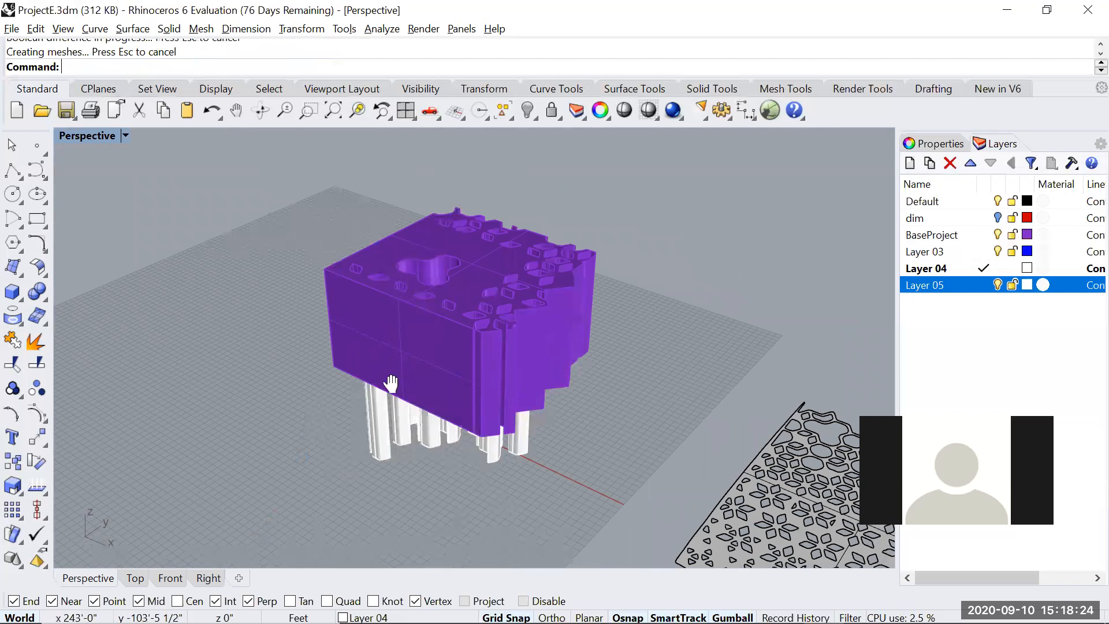
{"action": "key", "text": "ctrl+z"}
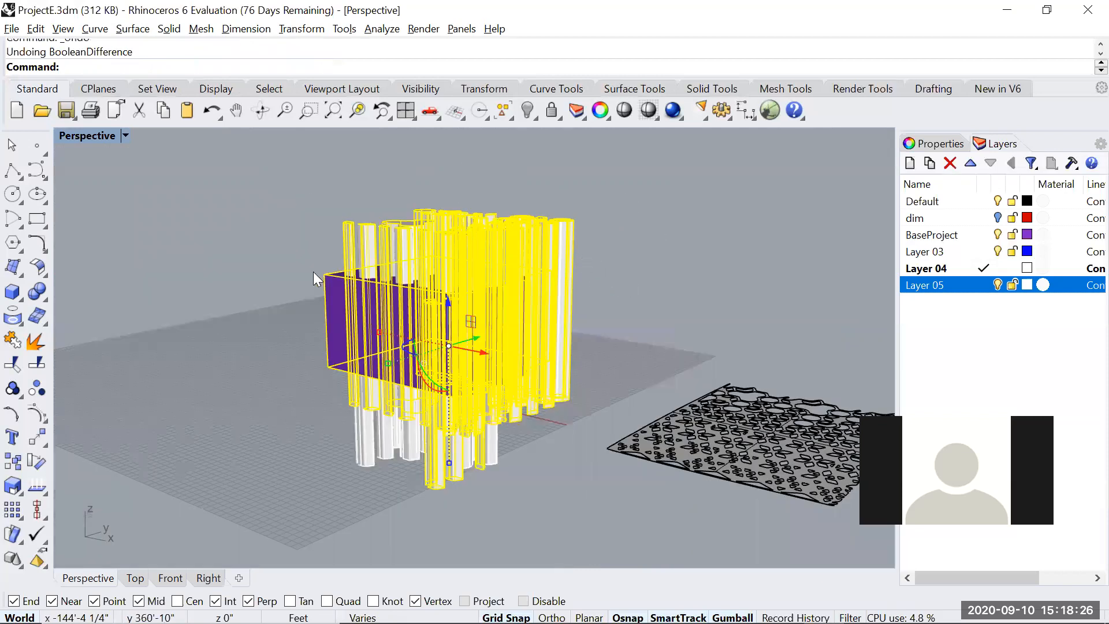
Step: Select most of the vertical columns and rotate a duplicate of them to horizontal, running across the purple block
{"action": "right_click_drag", "start_coordinate": [601, 300], "coordinate": [456, 297]}
{"action": "left_click", "coordinate": [454, 296]}
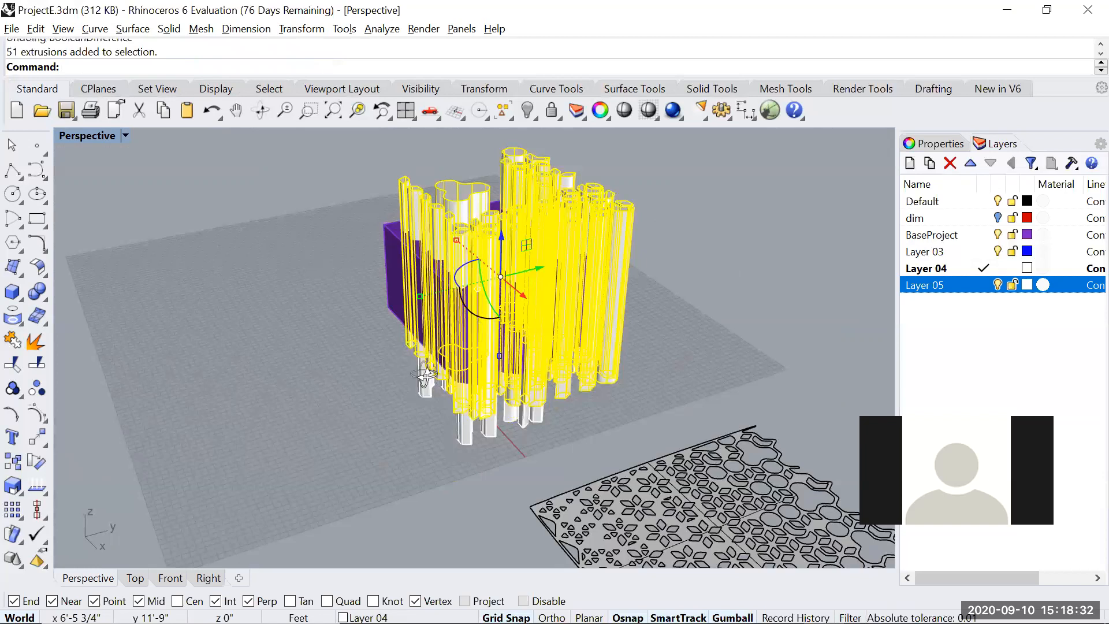
{"action": "left_click_drag", "start_coordinate": [426, 374], "coordinate": [415, 311]}
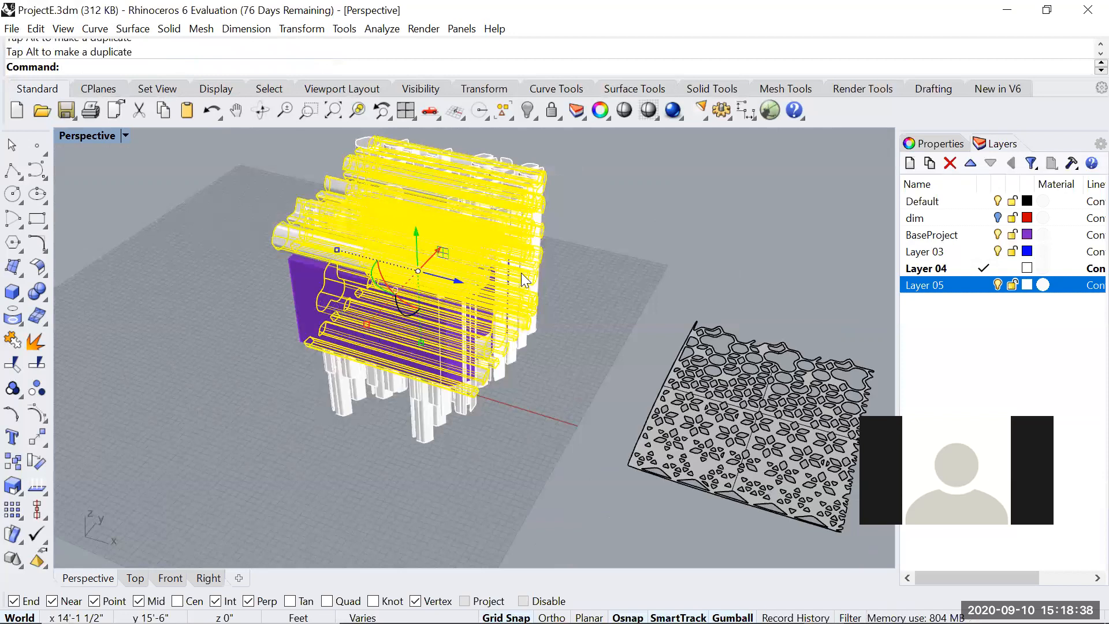
Step: Scale up the horizontal set of columns and move it upward so it spans the block's sides
{"action": "right_click_drag", "start_coordinate": [521, 273], "coordinate": [508, 261]}
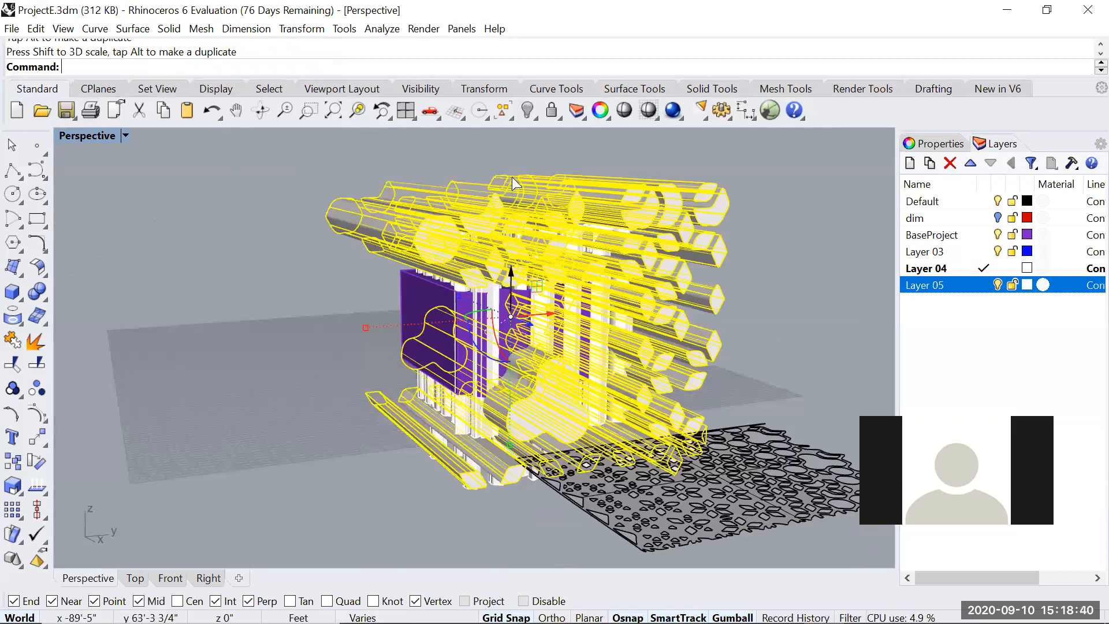
{"action": "left_click_drag", "start_coordinate": [506, 283], "coordinate": [504, 264]}
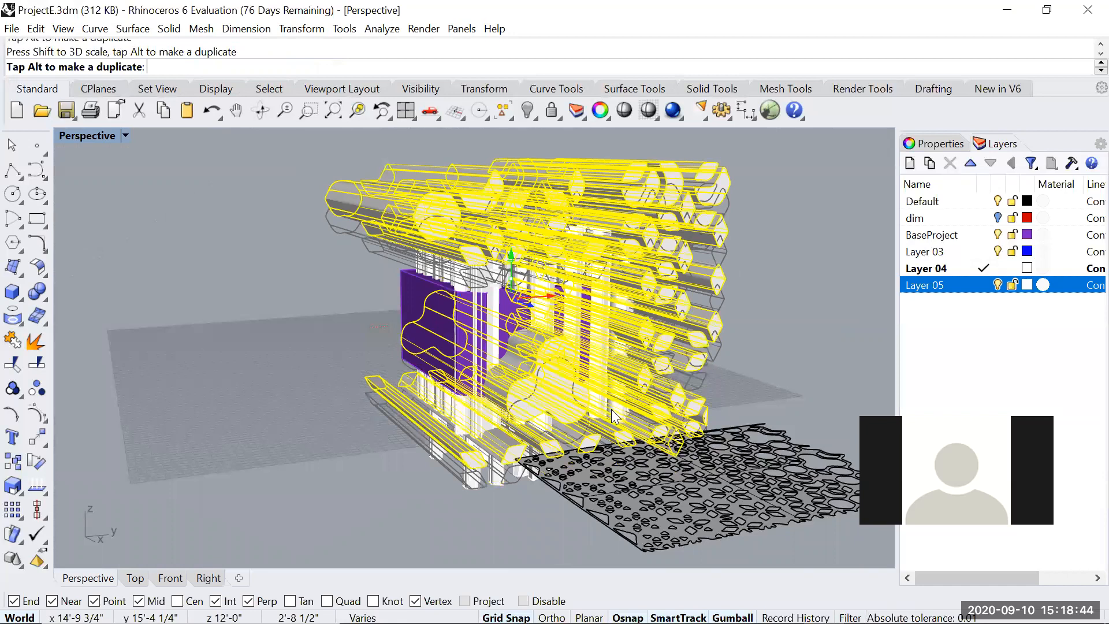
{"action": "right_click_drag", "start_coordinate": [637, 405], "coordinate": [604, 335]}
Step: Intersect the purple block with the vertical and horizontal columns using BooleanIntersection, accepting the broken history
{"action": "type", "text": "Bo"}
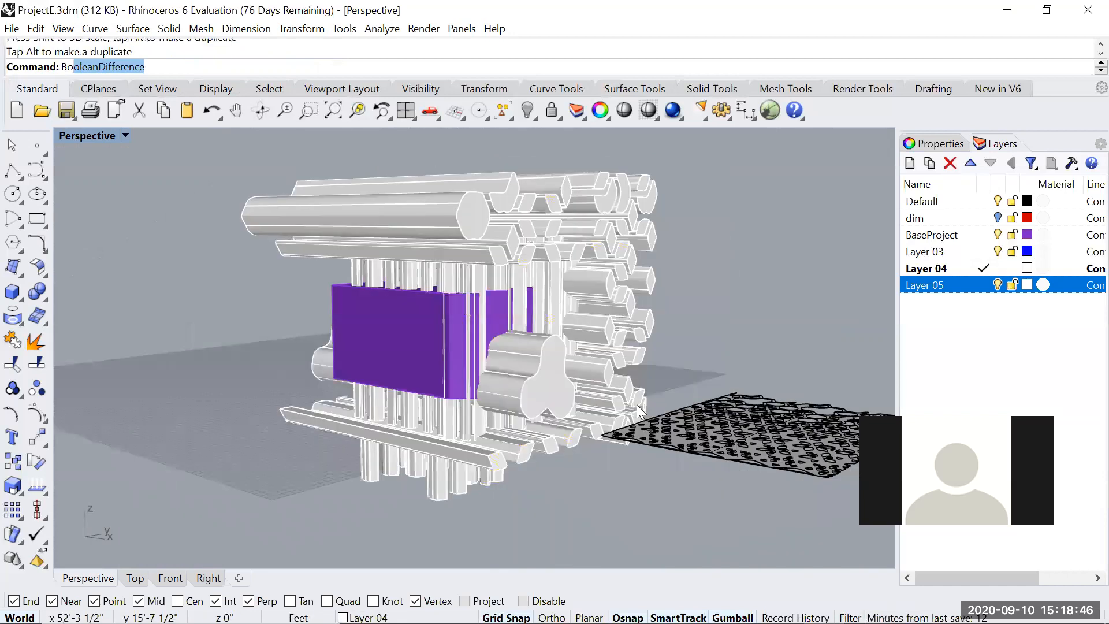
{"action": "type", "text": "oleanIntersection"}
{"action": "key", "text": "Return"}
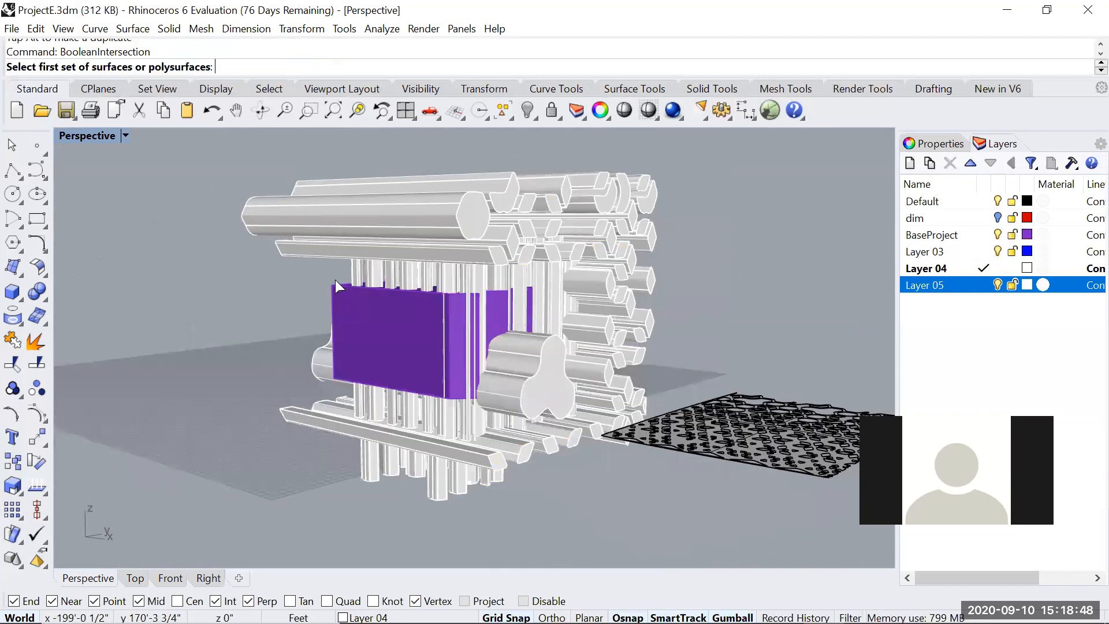
{"action": "left_click", "coordinate": [335, 282]}
{"action": "key", "text": "Return"}
{"action": "left_click_drag", "start_coordinate": [545, 148], "coordinate": [351, 517]}
{"action": "key", "text": "Return"}
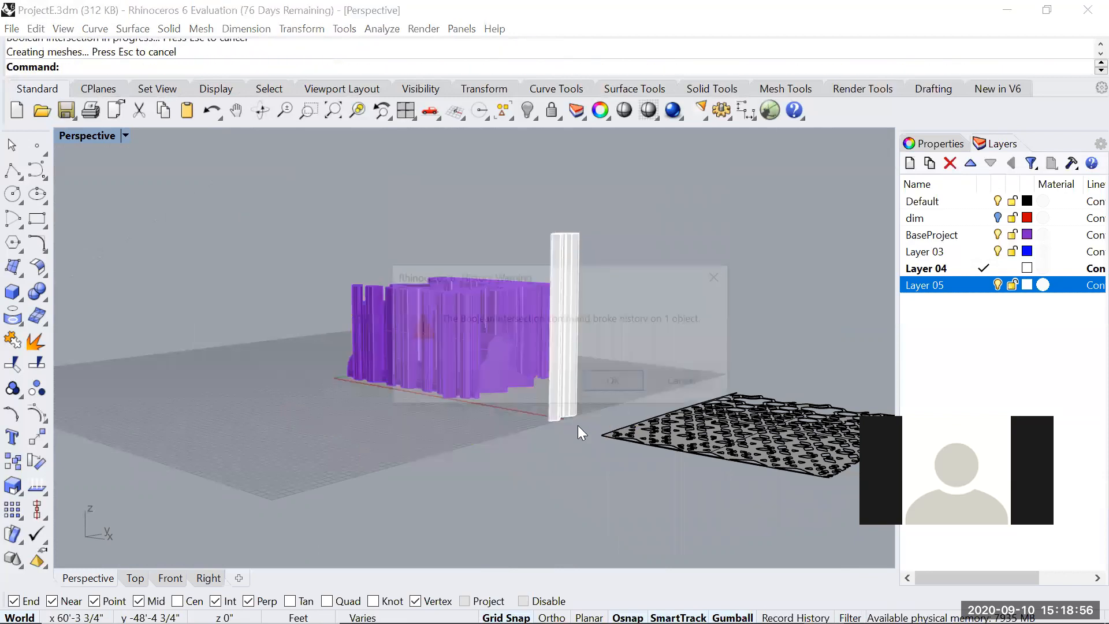
{"action": "left_click", "coordinate": [627, 384]}
Step: Delete the three leftover white column extrusions standing beside the purple intersected volume
{"action": "left_click_drag", "start_coordinate": [625, 221], "coordinate": [499, 245]}
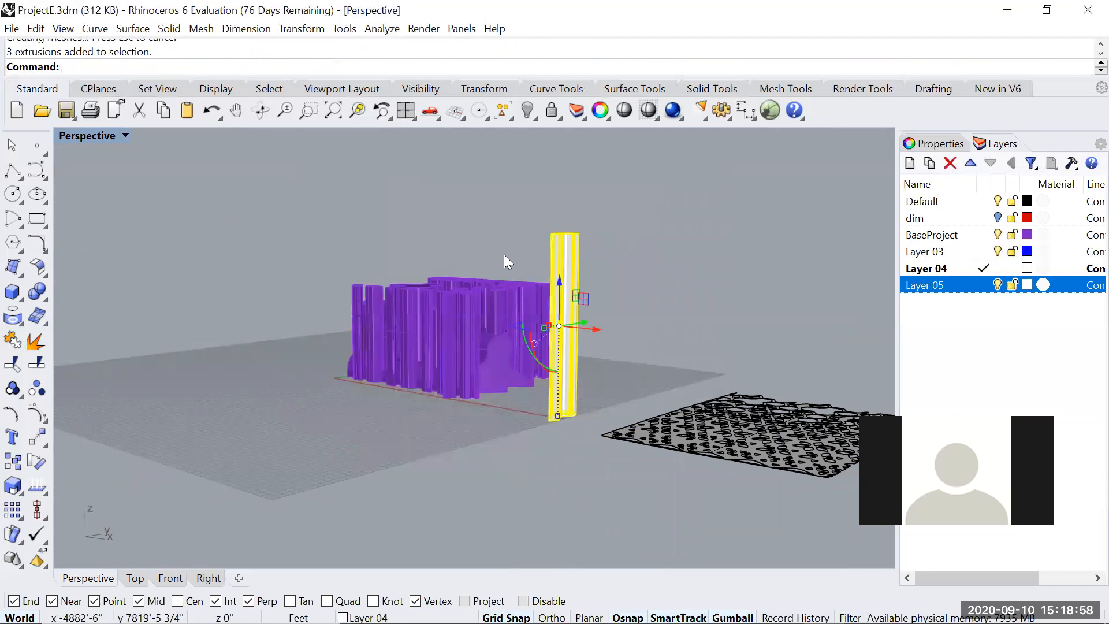
{"action": "key", "text": "Delete"}
Step: Zoom to a selected small piece of the purple intersection result and examine the whole column model from several angles
{"action": "scroll", "coordinate": [528, 392], "scroll_direction": "up", "scroll_amount": 5}
{"action": "right_click_drag", "start_coordinate": [564, 412], "coordinate": [448, 350]}
{"action": "left_click", "coordinate": [447, 350]}
{"action": "type", "text": "z"}
{"action": "key", "text": "Return"}
{"action": "type", "text": "s"}
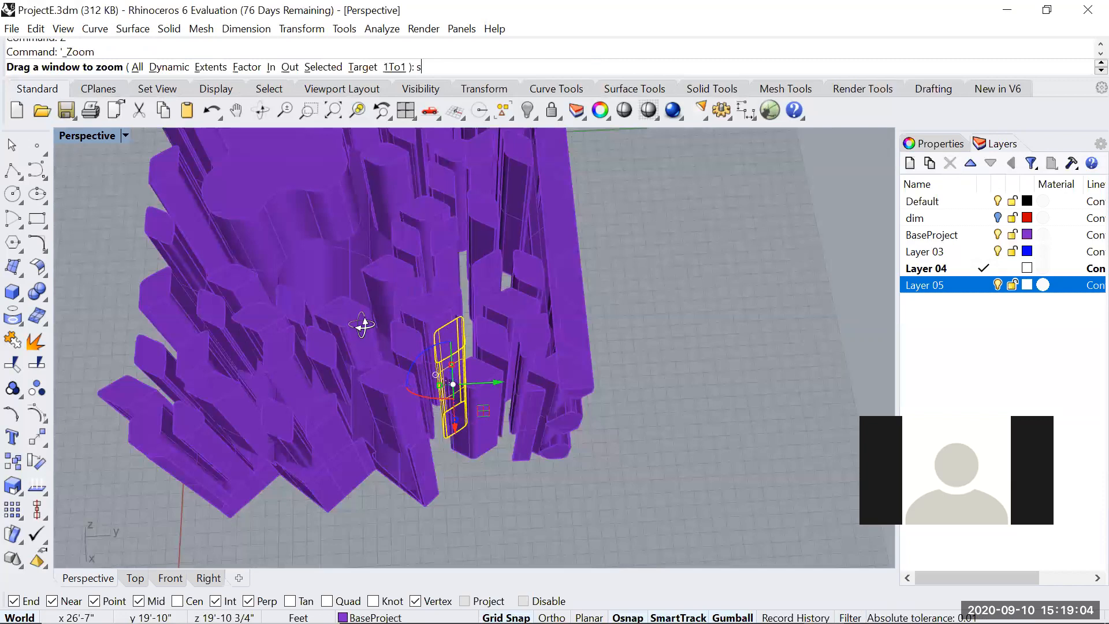
{"action": "key", "text": "Return"}
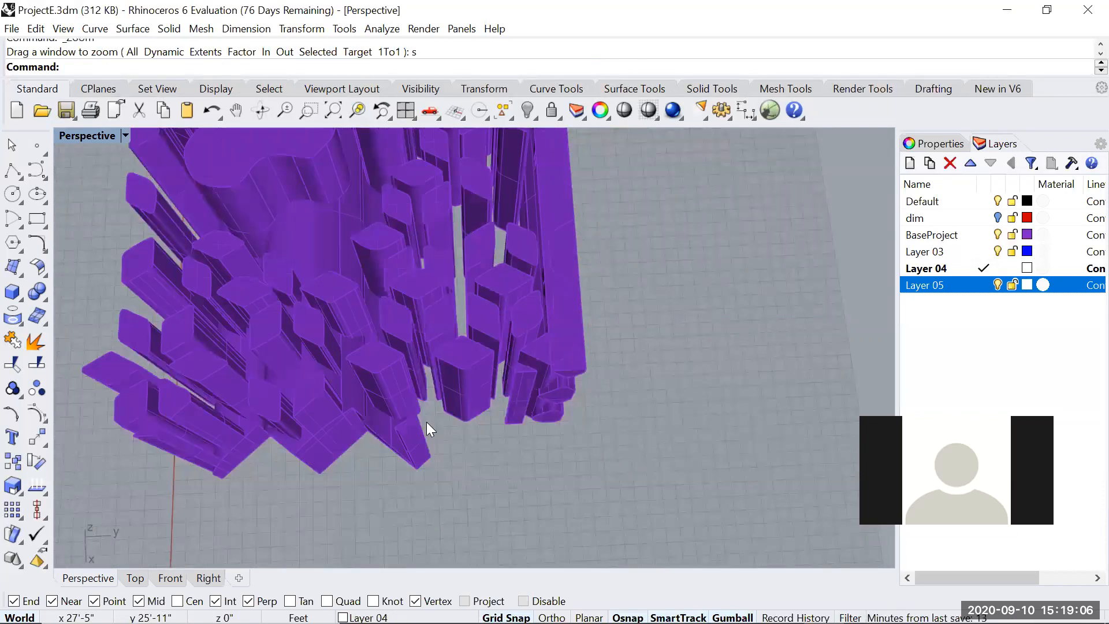
{"action": "right_click_drag", "start_coordinate": [458, 323], "coordinate": [561, 401]}
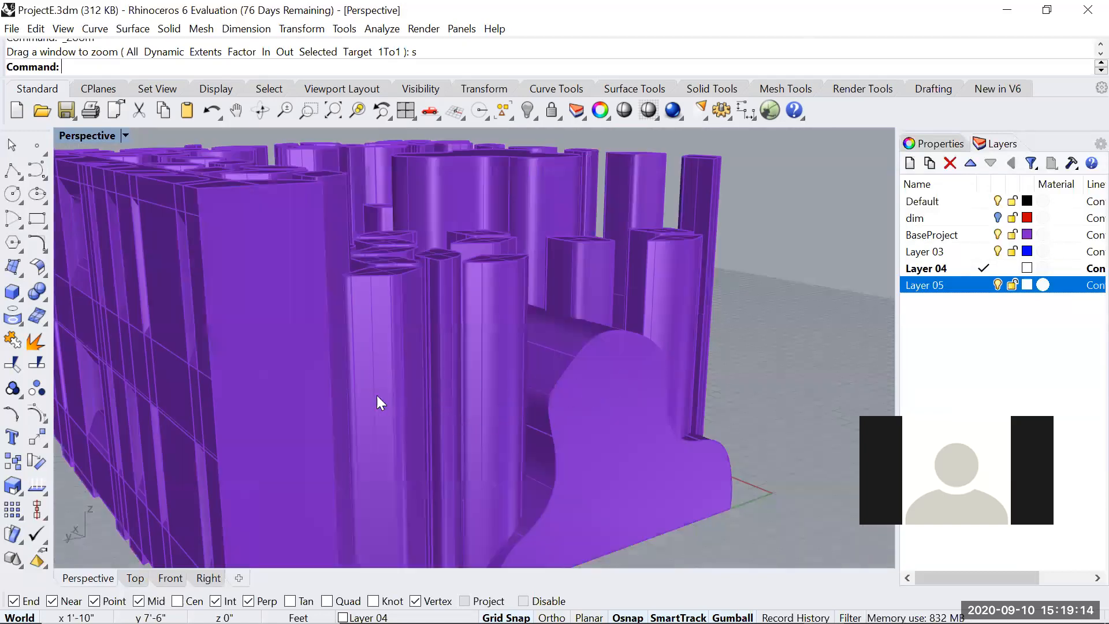
{"action": "key", "text": "Home"}
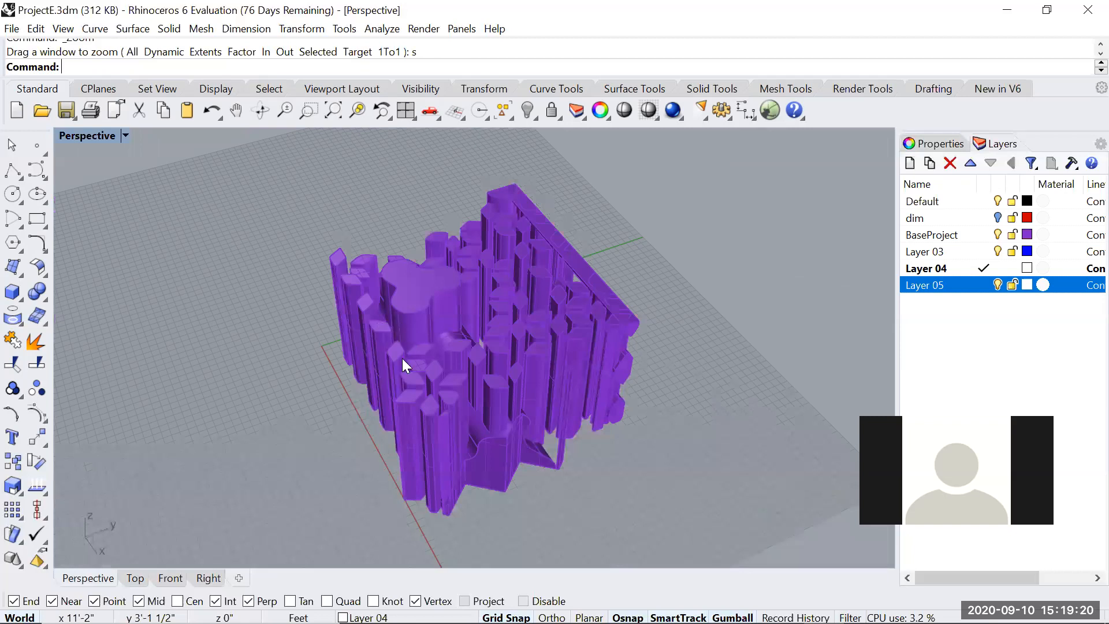
{"action": "key", "text": "Home"}
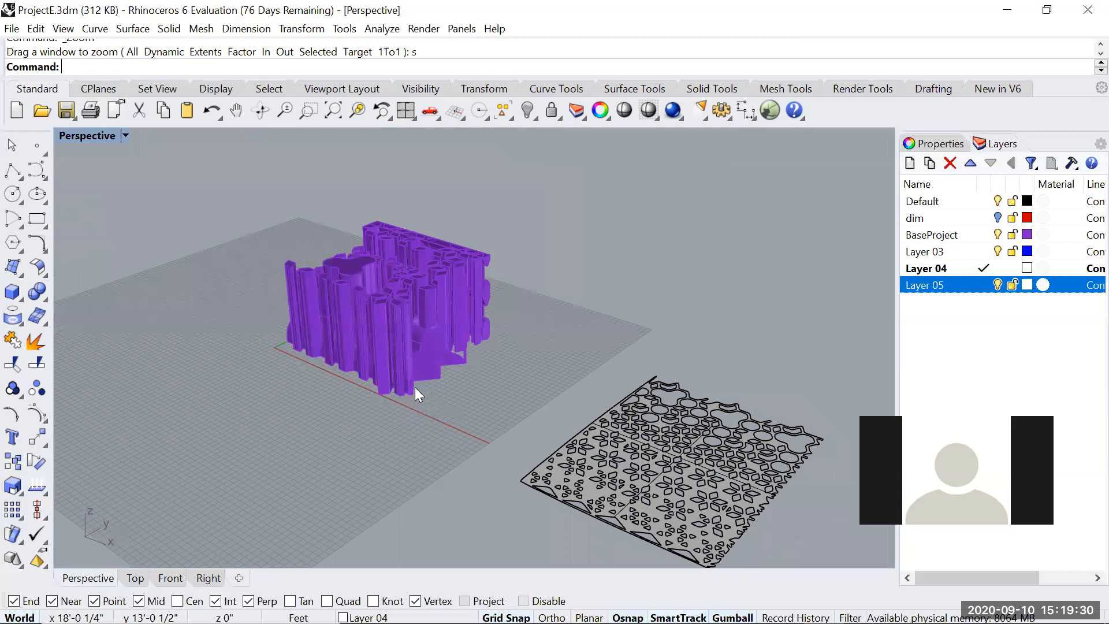
{"action": "scroll", "coordinate": [416, 390], "scroll_direction": "up", "scroll_amount": 2}
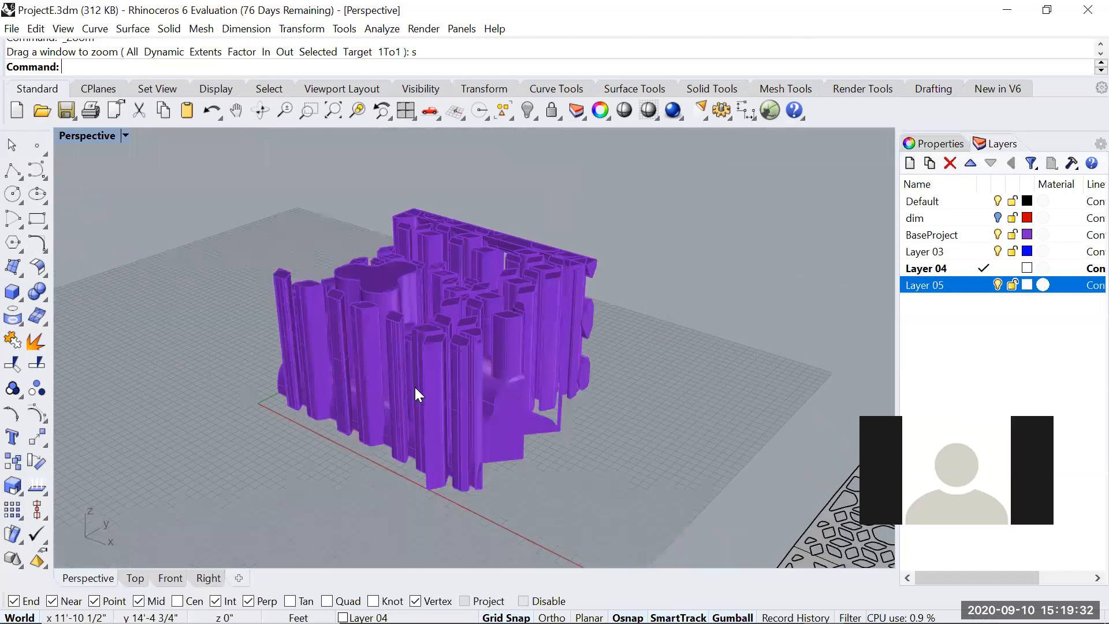
{"action": "scroll", "coordinate": [416, 388], "scroll_direction": "down", "scroll_amount": 2}
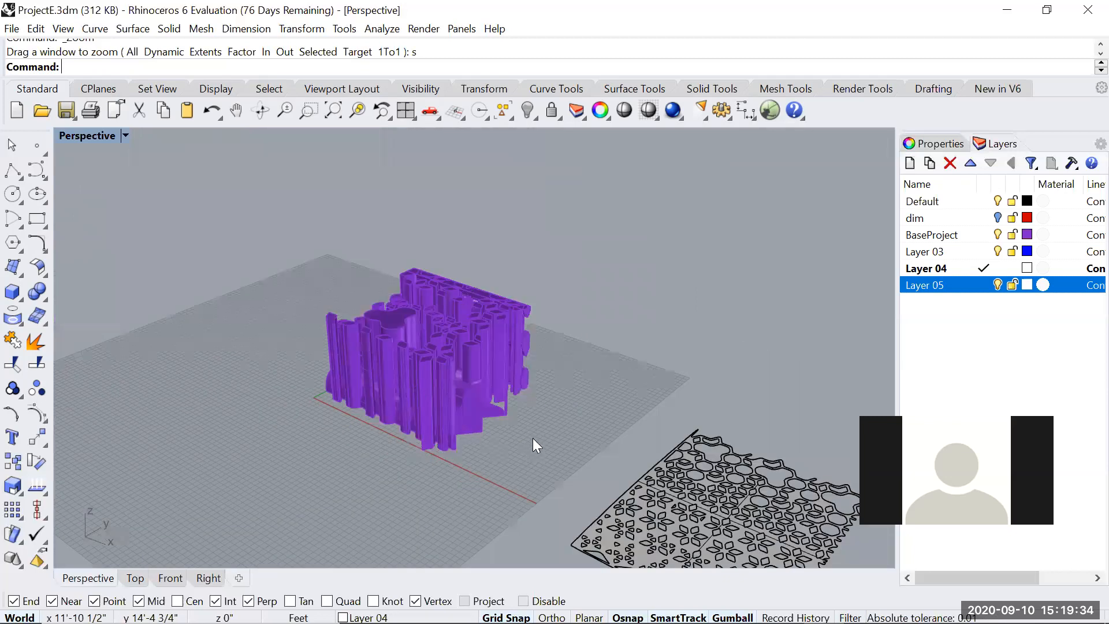
Step: Delete the flat pattern of curves and its surface lying on the ground beside the purple model
{"action": "right_click_drag", "start_coordinate": [539, 446], "coordinate": [530, 401], "text": "shift"}
{"action": "scroll", "coordinate": [620, 387], "scroll_direction": "down", "scroll_amount": 4}
{"action": "left_click_drag", "start_coordinate": [798, 360], "coordinate": [606, 503]}
{"action": "key", "text": "Delete"}
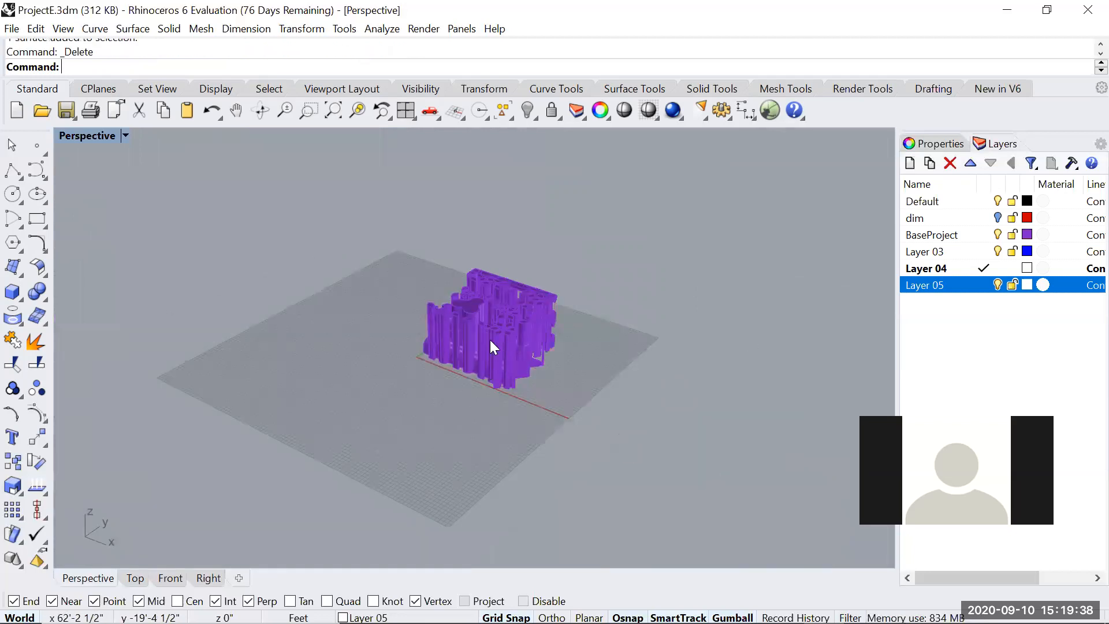
{"action": "scroll", "coordinate": [490, 339], "scroll_direction": "up", "scroll_amount": 5}
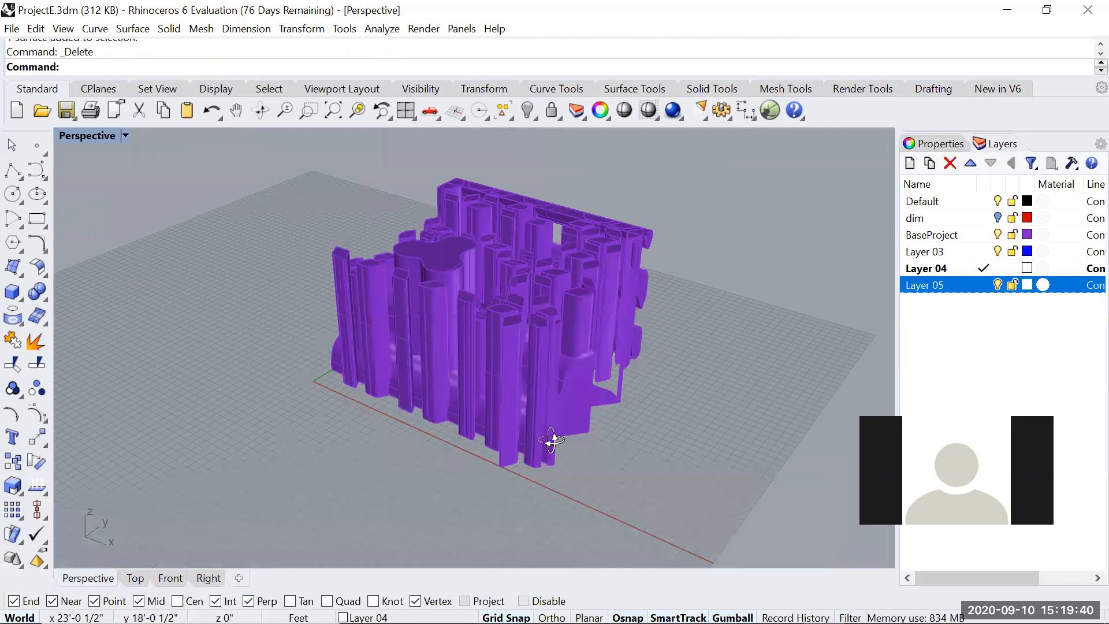